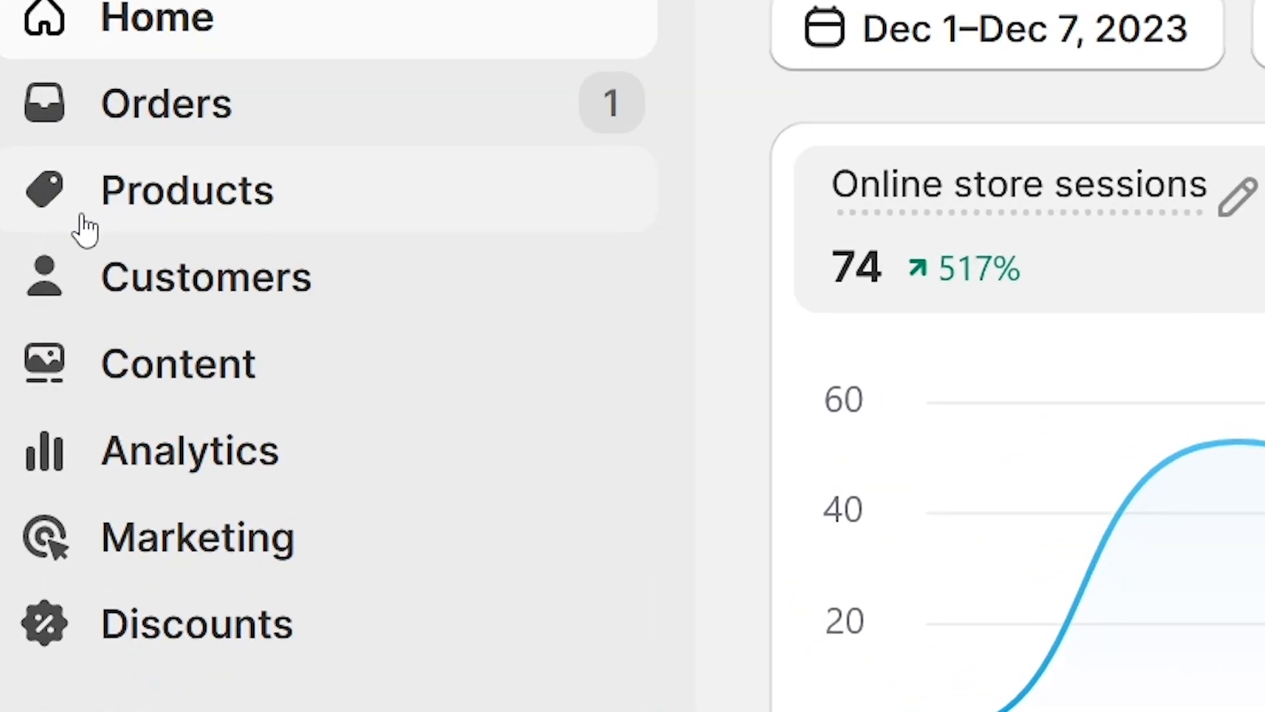
- Open the Products page and start adding a new product
{"action": "left_click", "coordinate": [116, 226]}
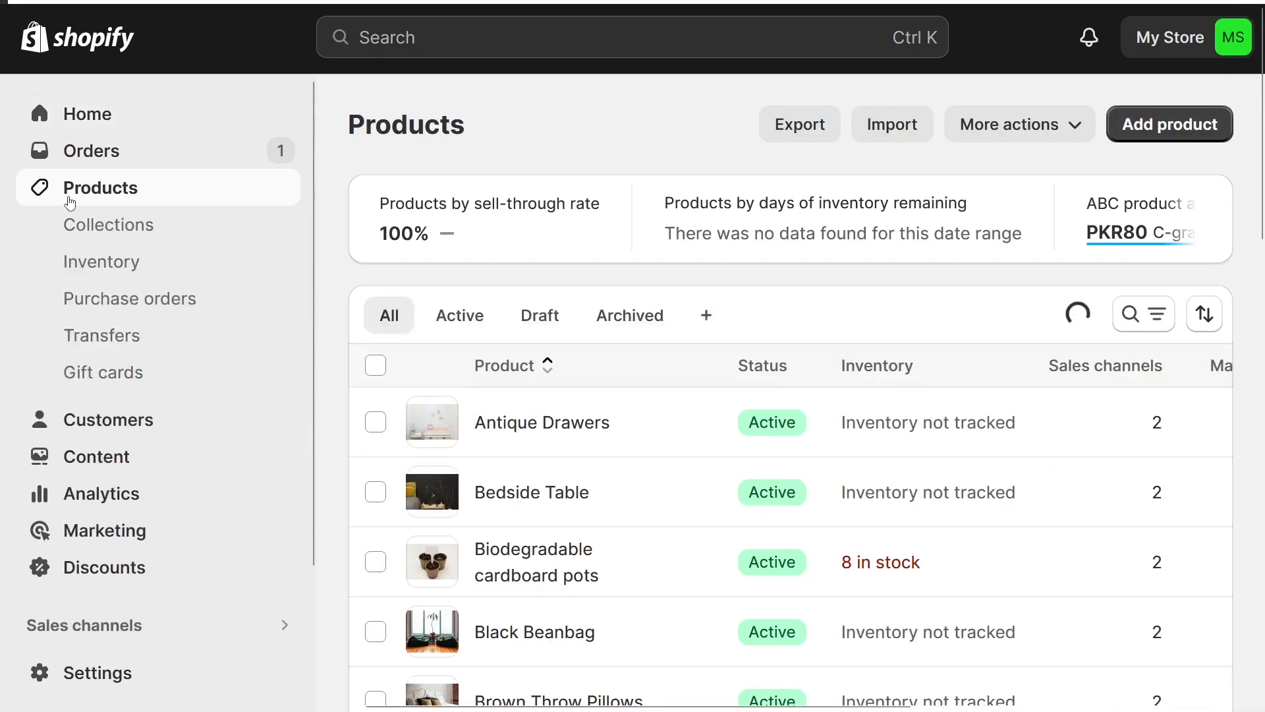
{"action": "right_click", "coordinate": [607, 470]}
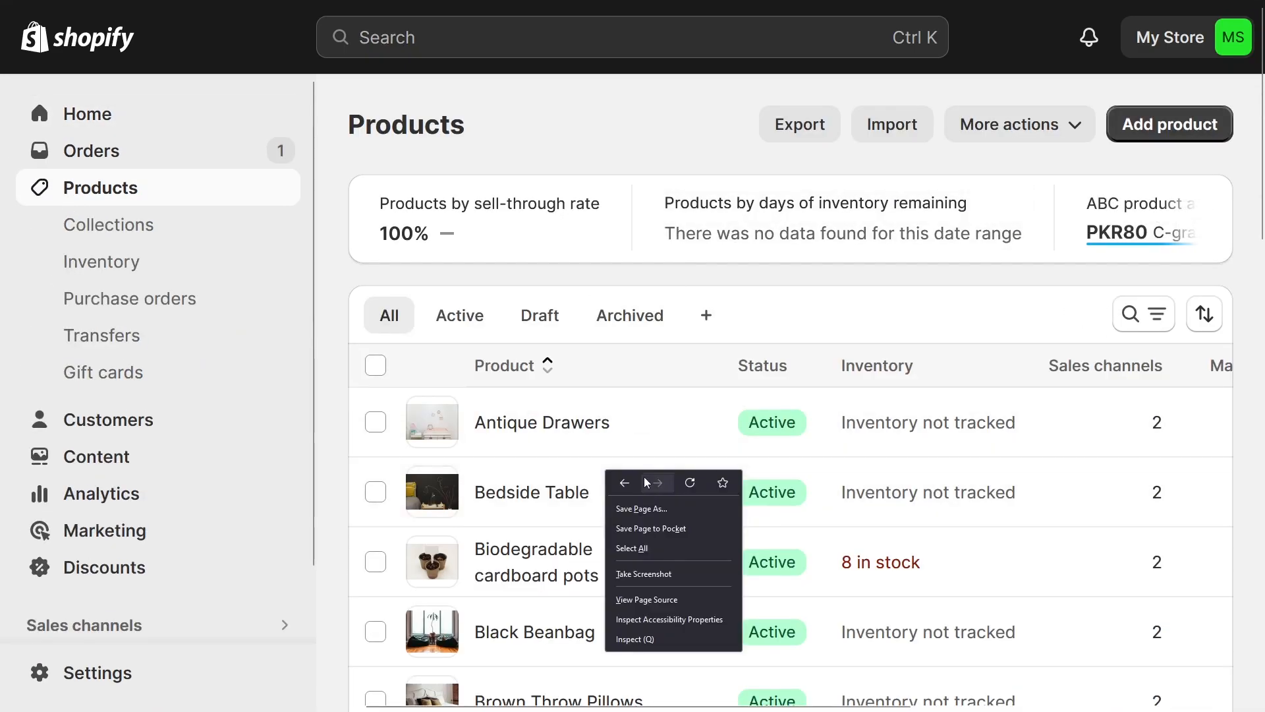
{"action": "left_click", "coordinate": [657, 278]}
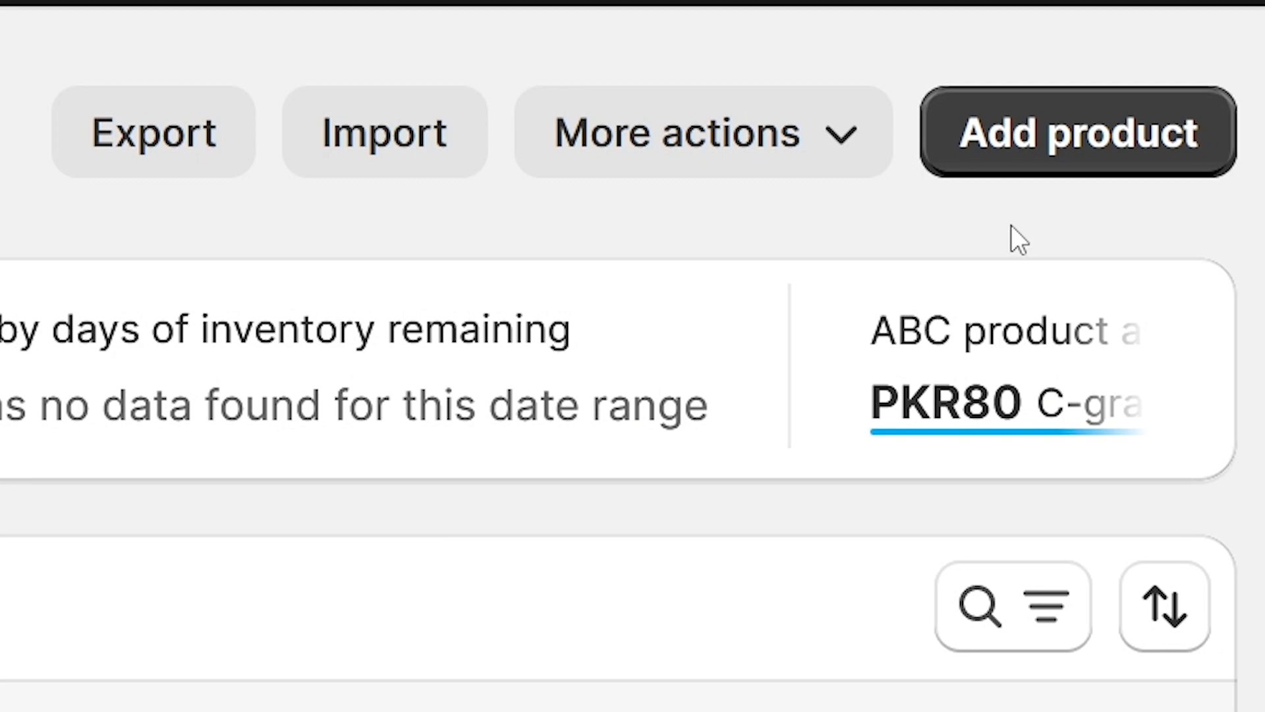
{"action": "left_click", "coordinate": [1053, 161]}
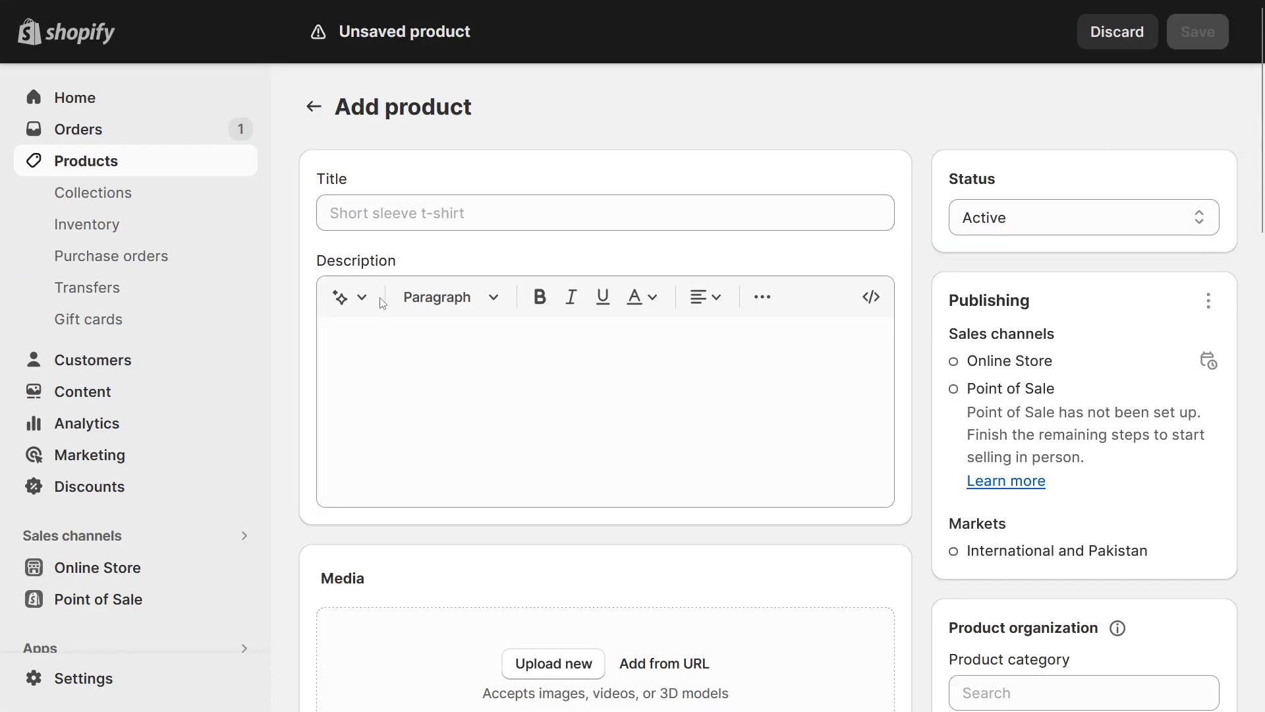
- Title the new product "Short sleeve T-Shirt For Men"
{"action": "scroll", "coordinate": [690, 244], "scroll_direction": "down", "scroll_amount": 7}
{"action": "scroll", "coordinate": [687, 254], "scroll_direction": "down", "scroll_amount": 10}
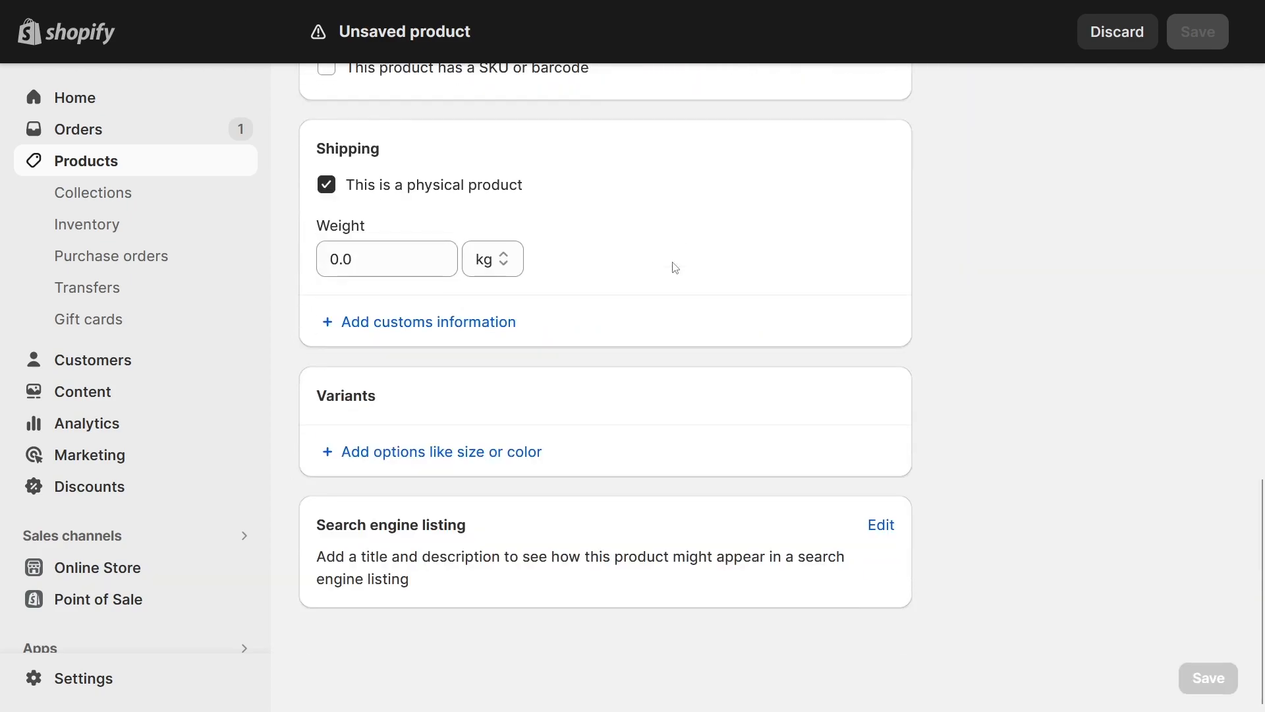
{"action": "scroll", "coordinate": [574, 253], "scroll_direction": "up", "scroll_amount": 15}
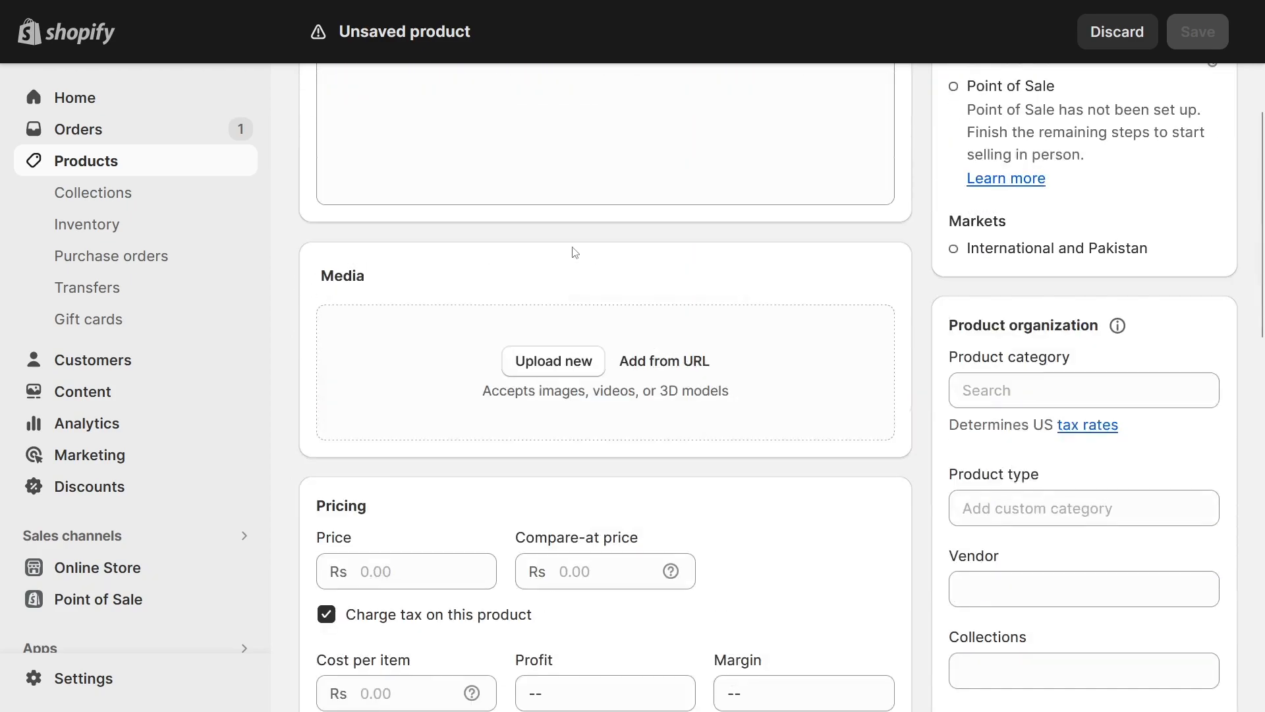
{"action": "scroll", "coordinate": [575, 252], "scroll_direction": "up", "scroll_amount": 1}
{"action": "left_click", "coordinate": [469, 205]}
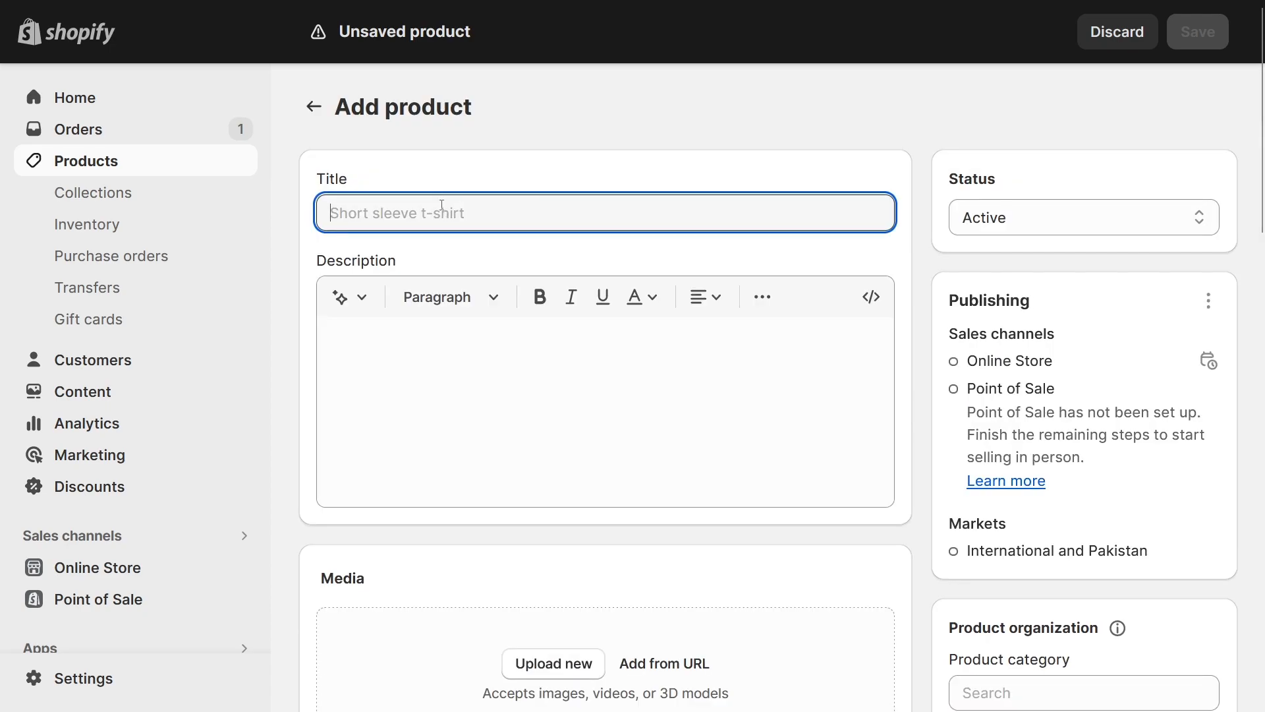
{"action": "type", "text": "Short sleeve"}
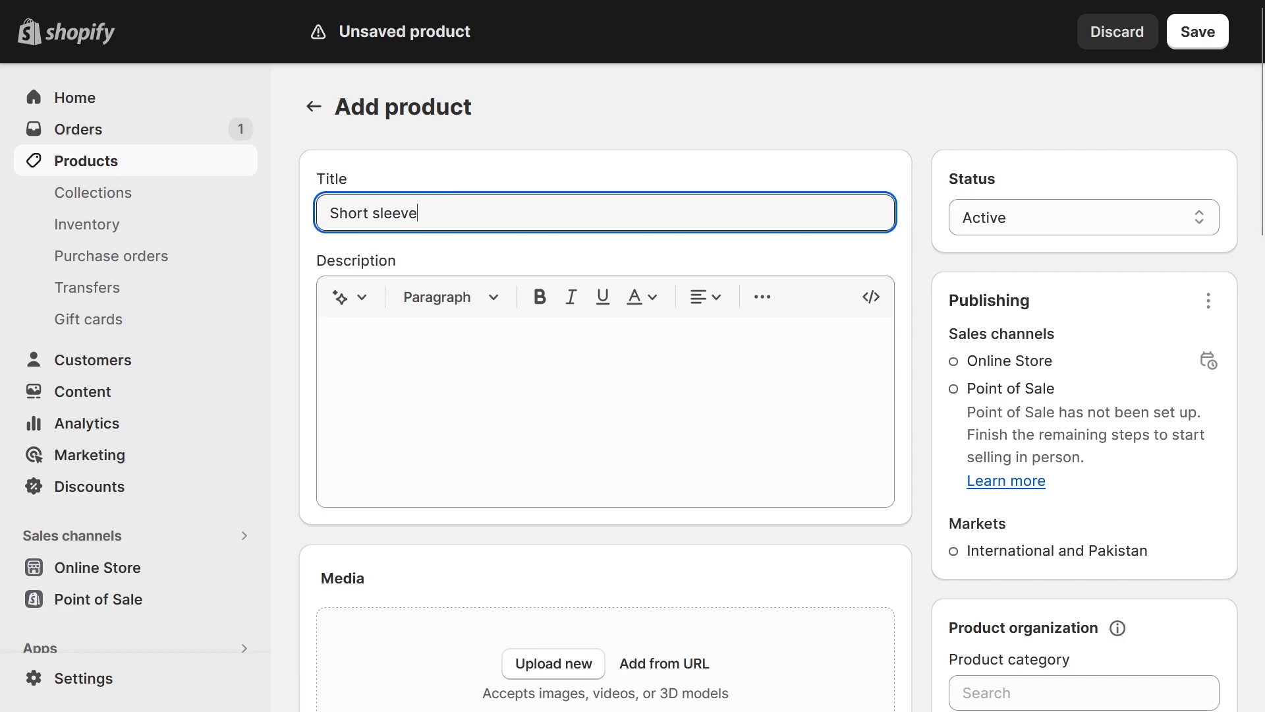
{"action": "type", "text": " T-Shirt For Men"}
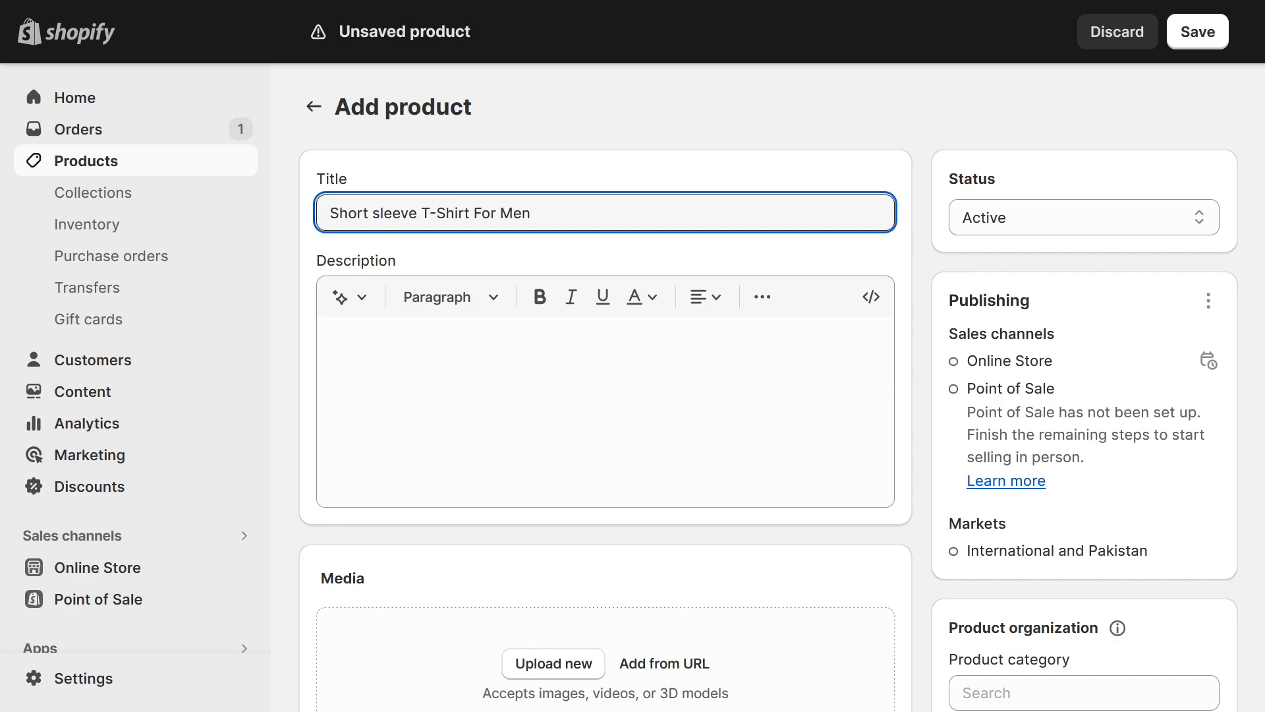
{"action": "key", "text": "ctrl+a"}
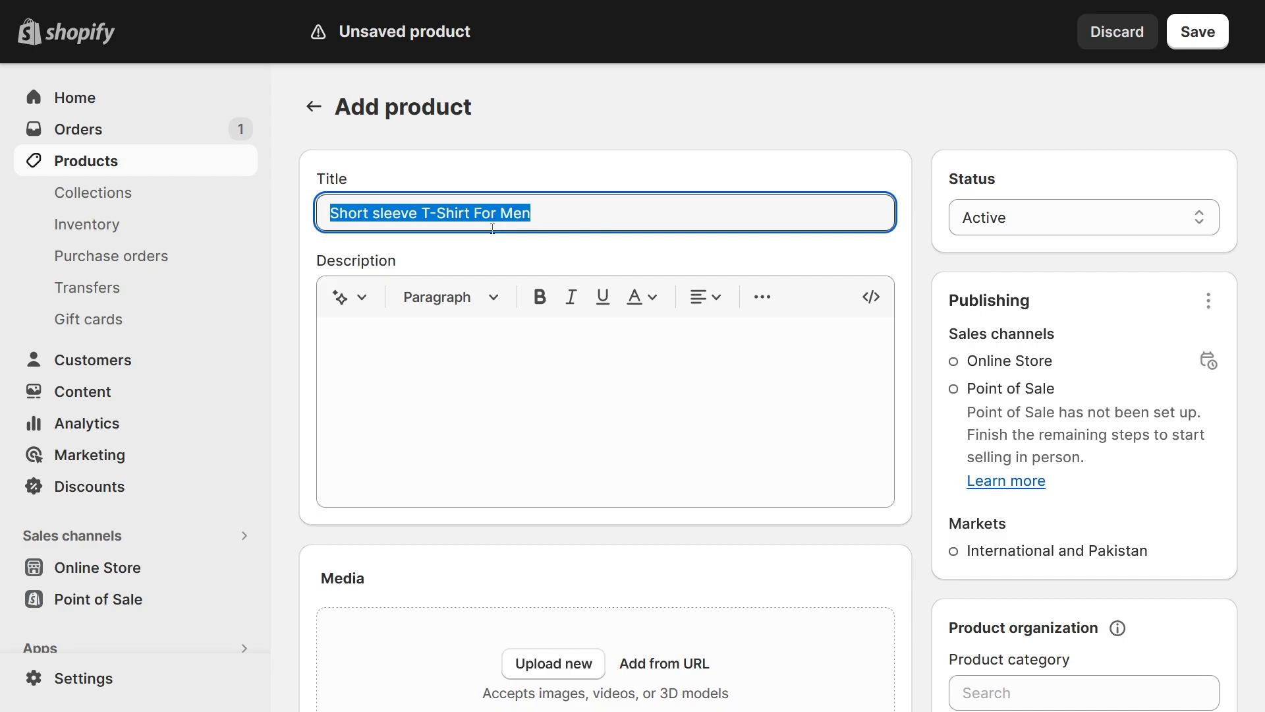
{"action": "left_click", "coordinate": [479, 253]}
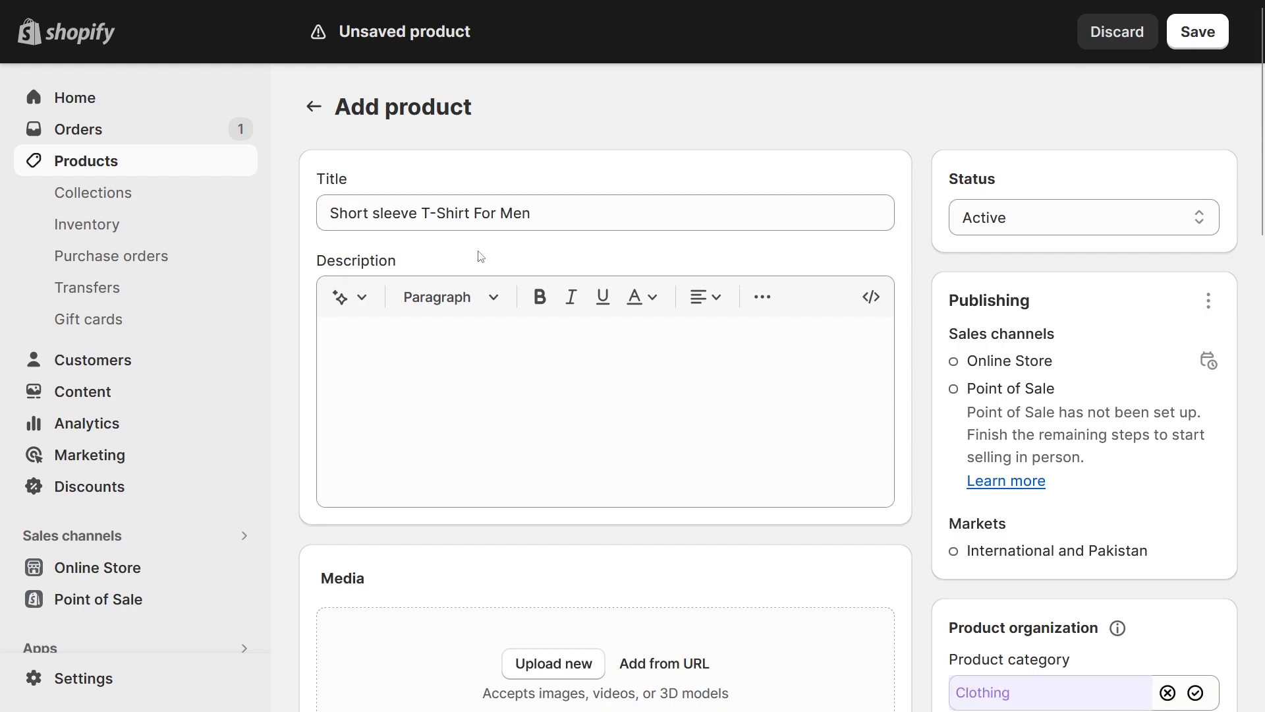
- Prompt the description generator with "my product title is (Short sleeve T-Shirt For Men) write an SEO Friendly description for me"
{"action": "left_click_drag", "start_coordinate": [425, 264], "coordinate": [314, 264]}
{"action": "left_click", "coordinate": [381, 383]}
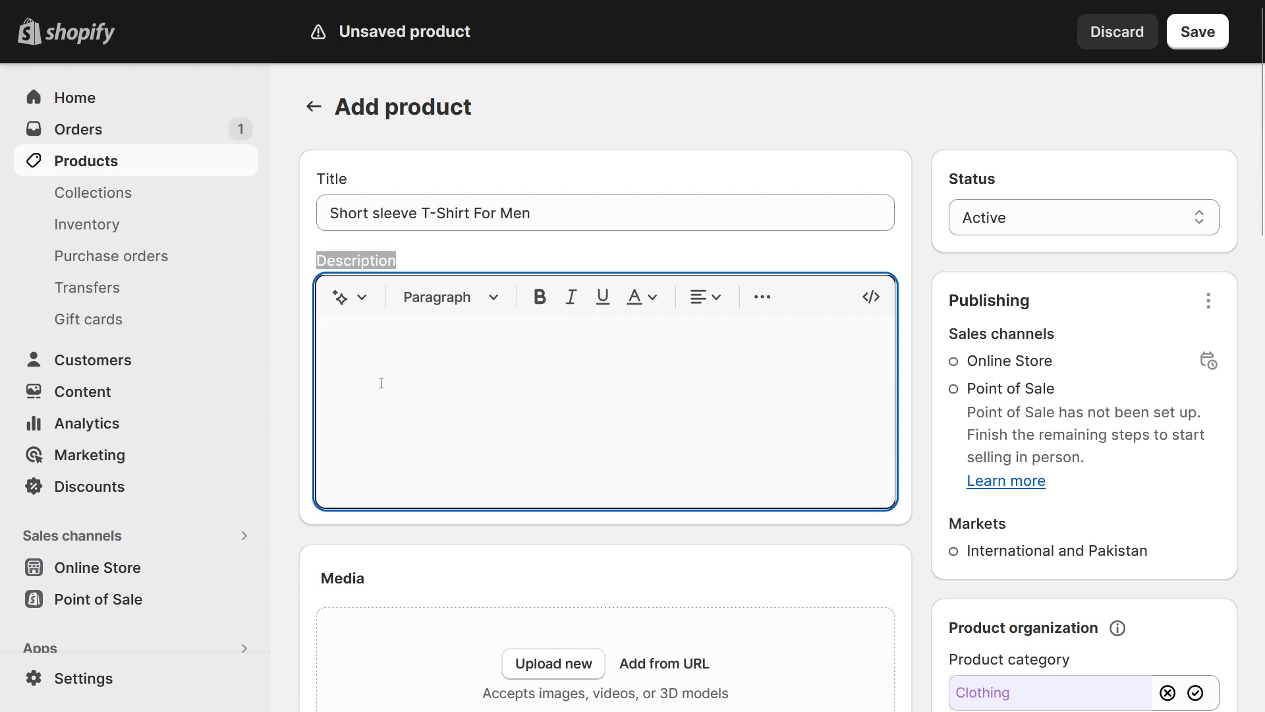
{"action": "left_click", "coordinate": [334, 296]}
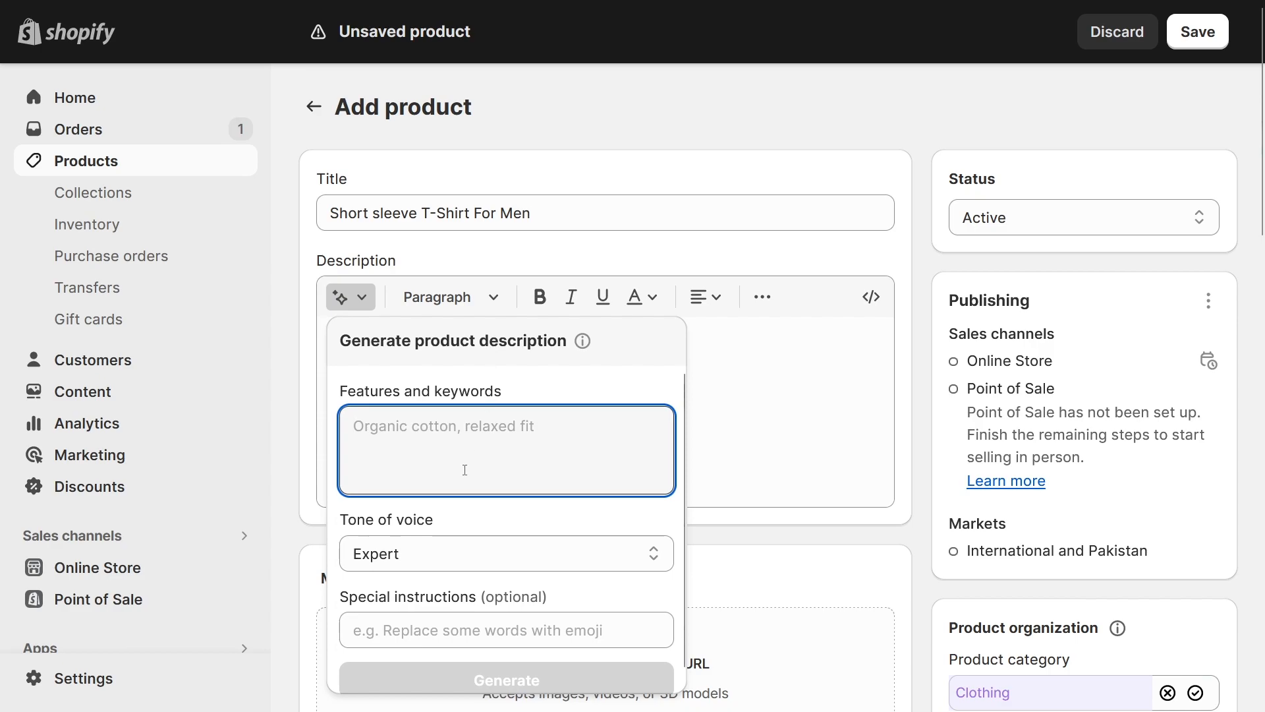
{"action": "triple_click", "coordinate": [549, 219]}
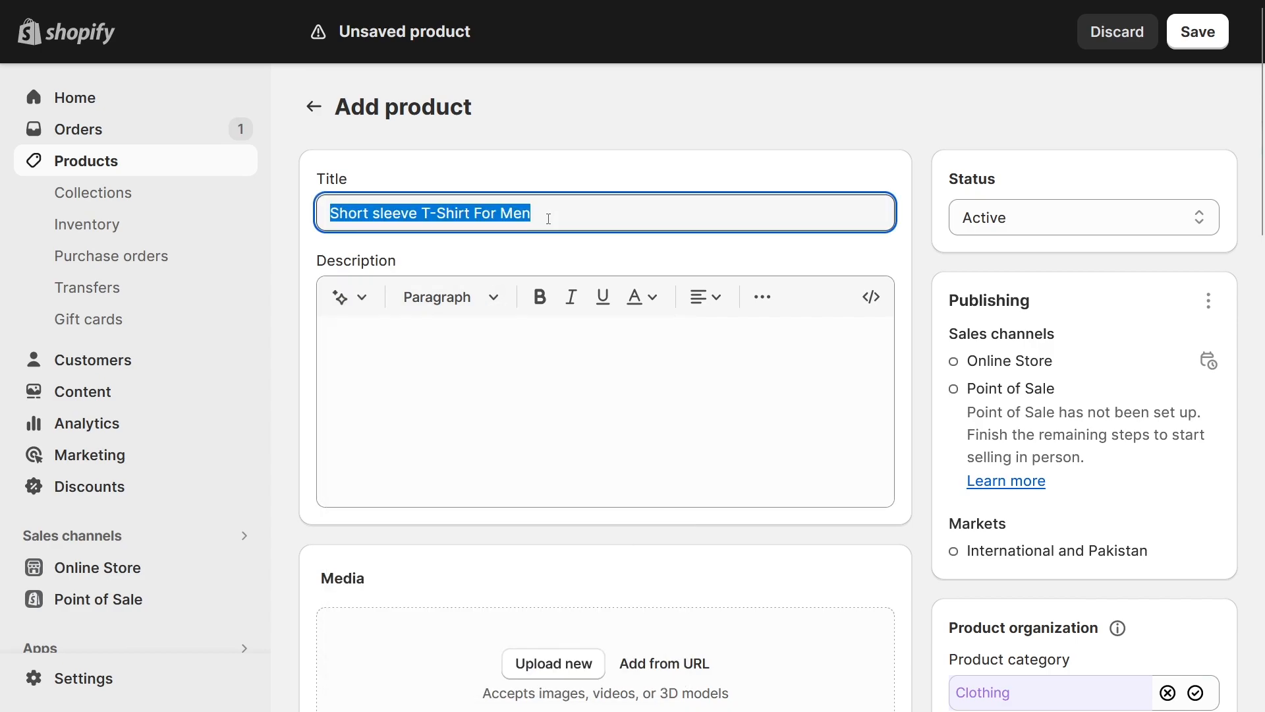
{"action": "left_click", "coordinate": [334, 298]}
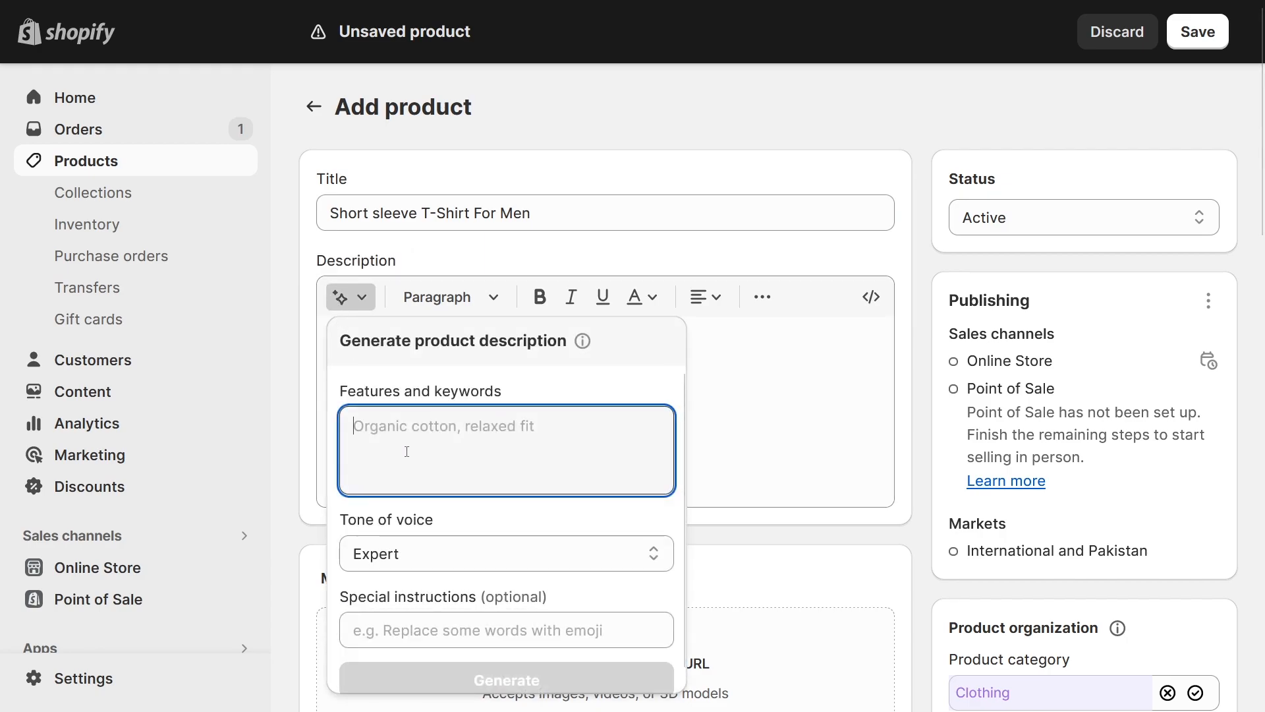
{"action": "type", "text": "my"}
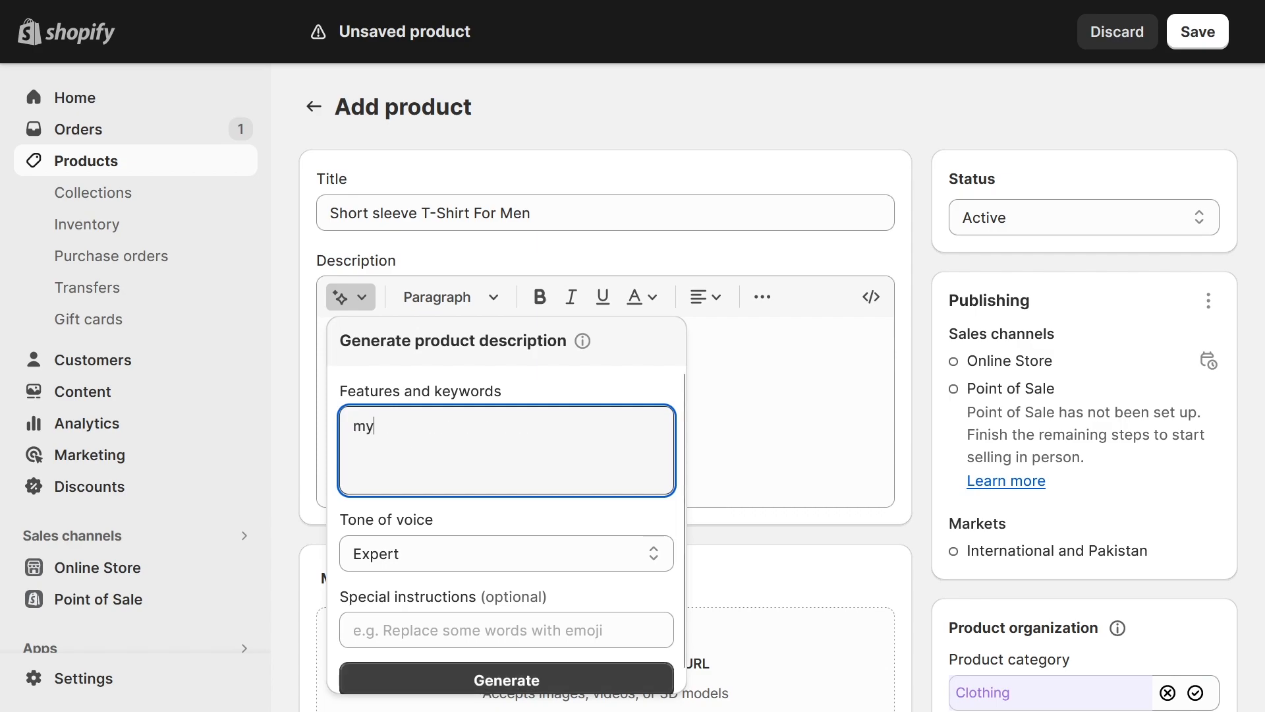
{"action": "type", "text": " product title is"}
{"action": "type", "text": "(Short sleeve T-Shirt For Men)"}
{"action": "type", "text": "write an SE"}
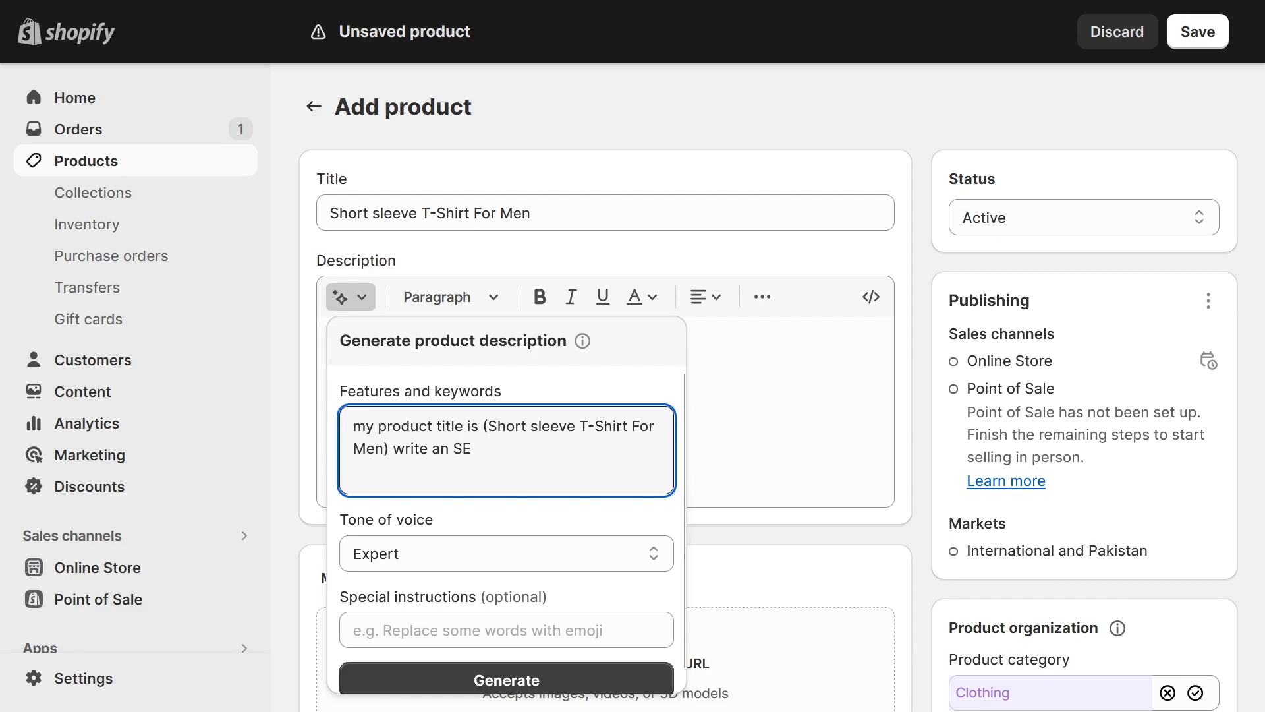
{"action": "type", "text": "O Friendly description for me"}
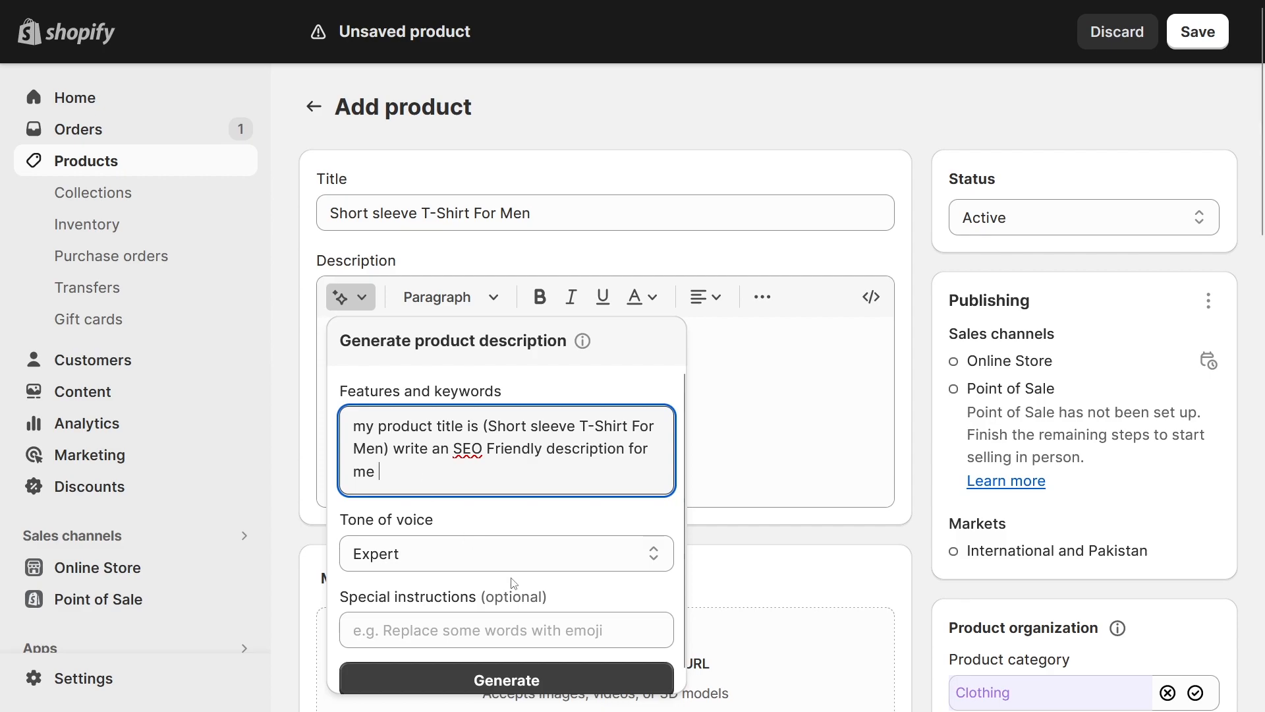
- Generate the product description with the Expert tone of voice and keep the suggested text
{"action": "scroll", "coordinate": [601, 568], "scroll_direction": "down", "scroll_amount": 1}
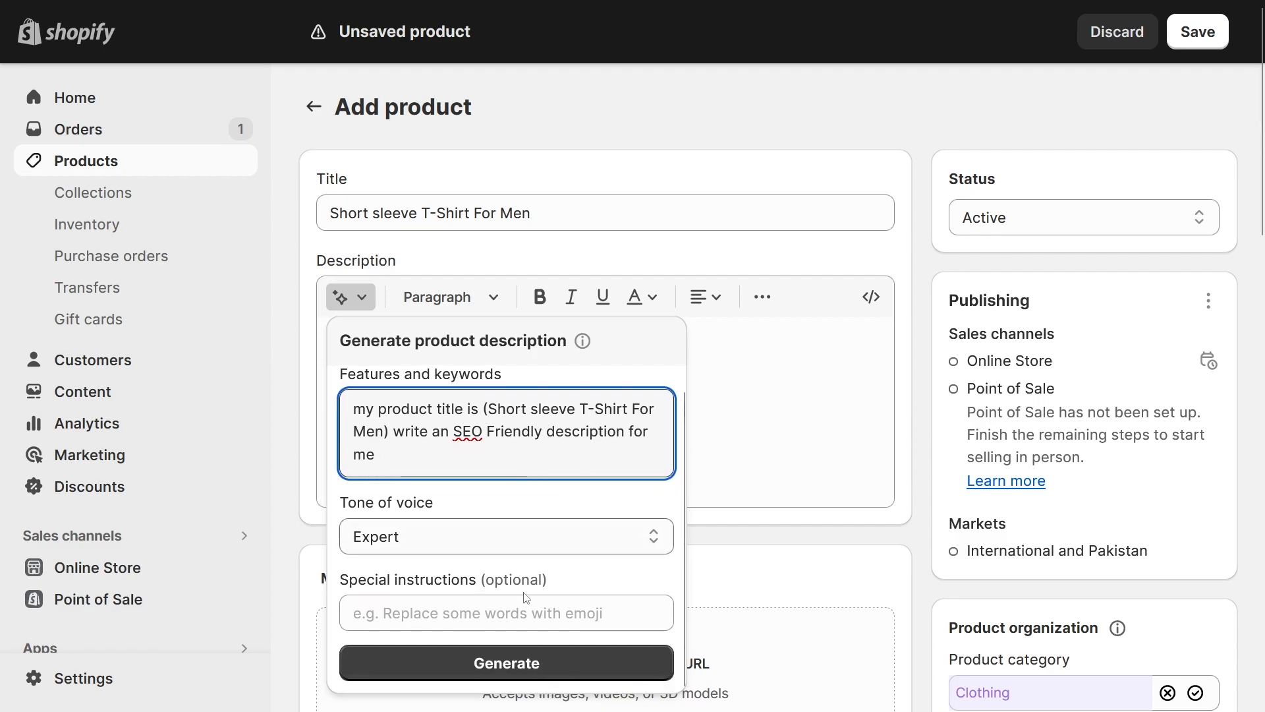
{"action": "left_click", "coordinate": [381, 538]}
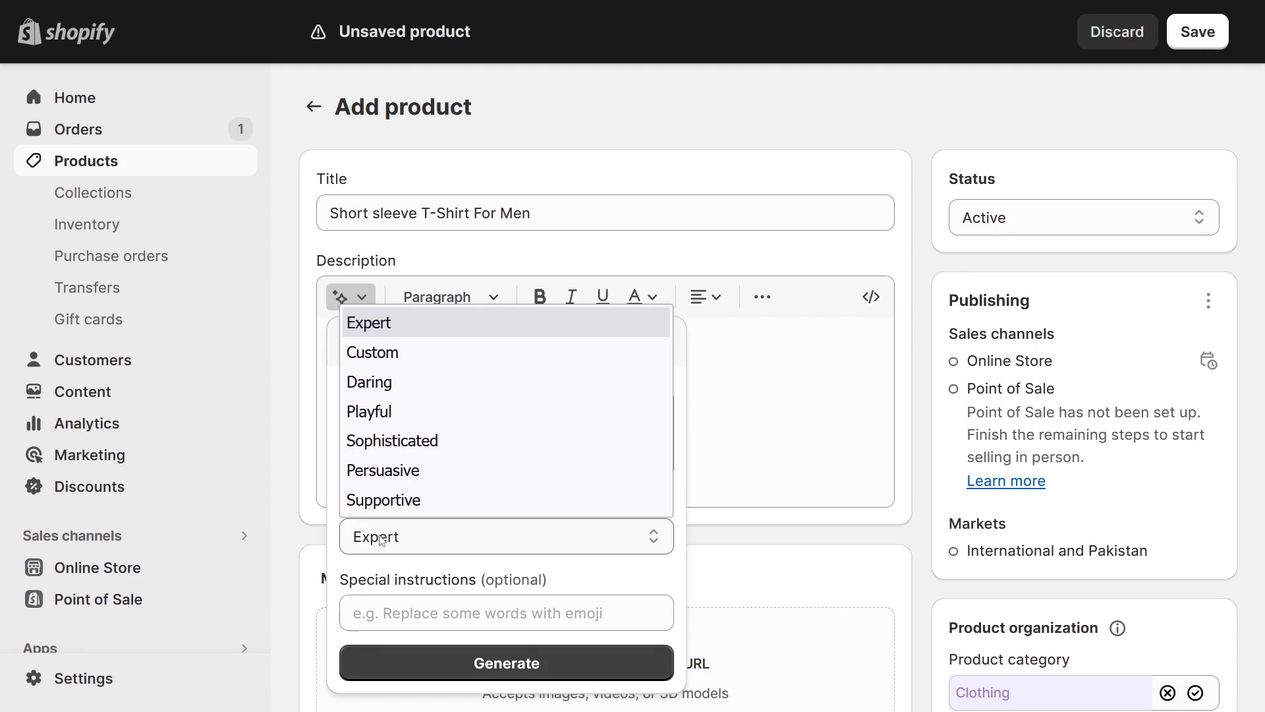
{"action": "left_click", "coordinate": [384, 324]}
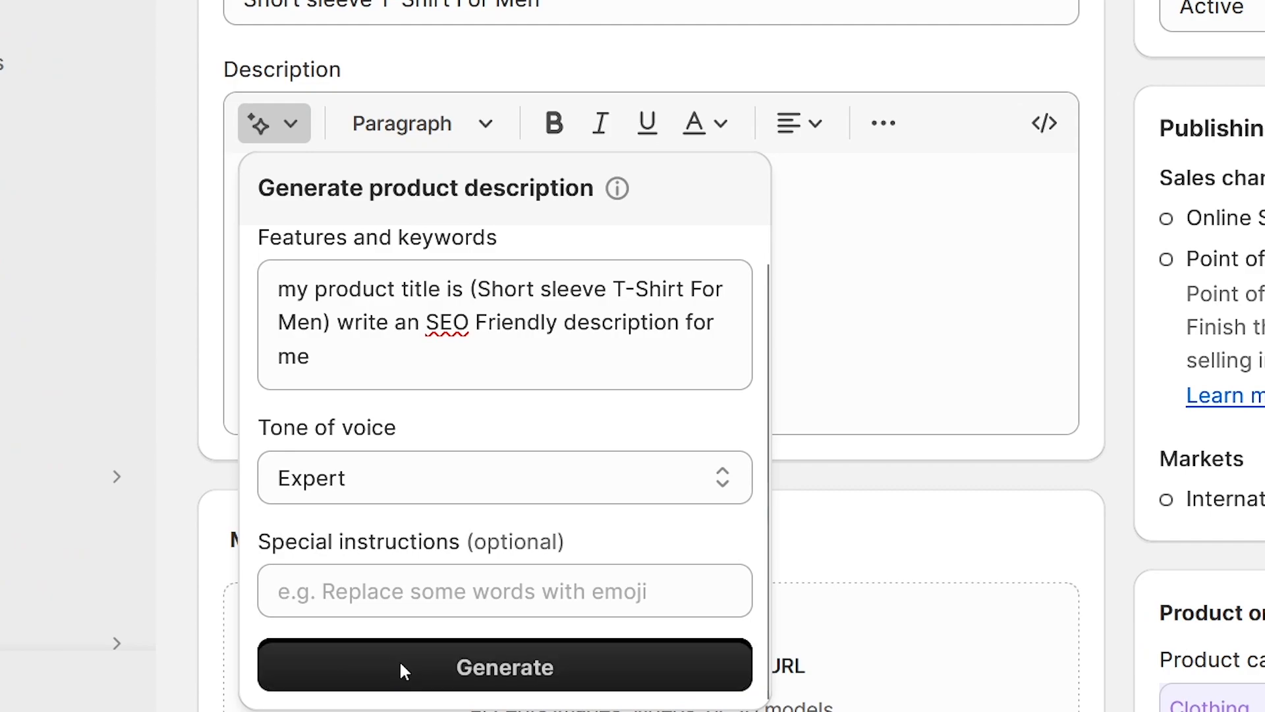
{"action": "left_click", "coordinate": [436, 662]}
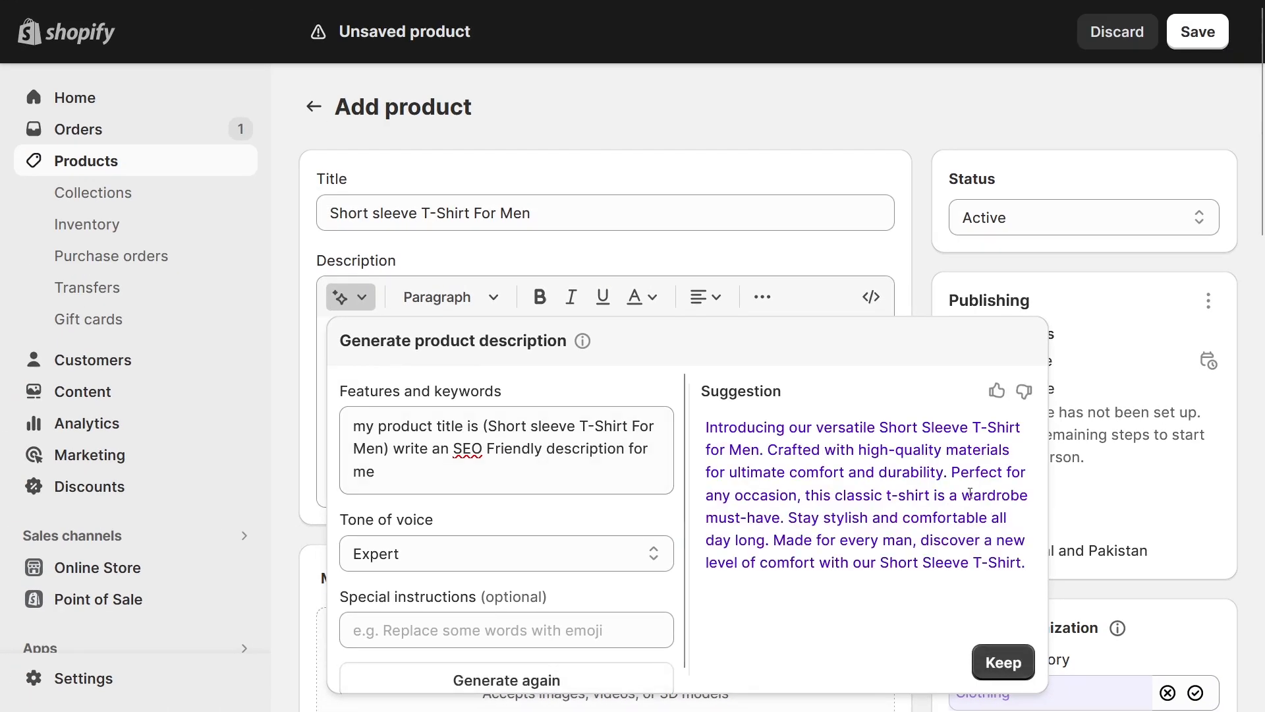
{"action": "scroll", "coordinate": [894, 487], "scroll_direction": "down", "scroll_amount": 6}
{"action": "scroll", "coordinate": [894, 487], "scroll_direction": "up", "scroll_amount": 5}
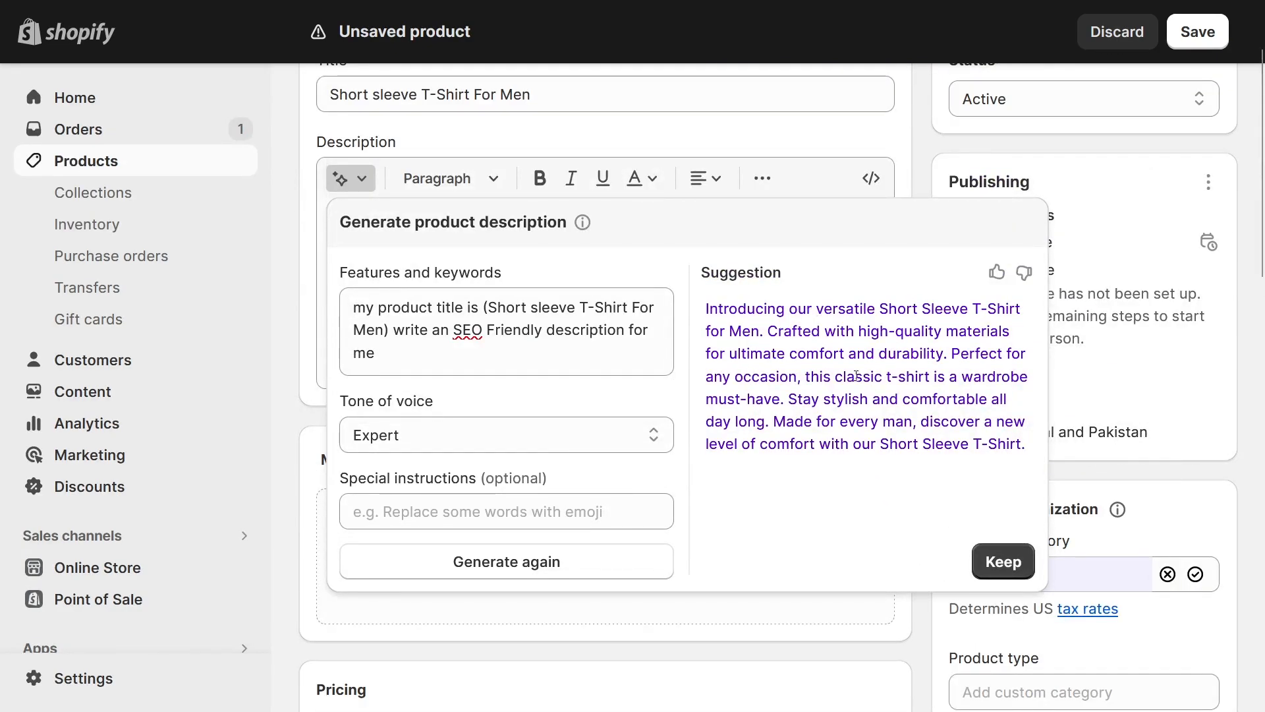
{"action": "left_click", "coordinate": [998, 560]}
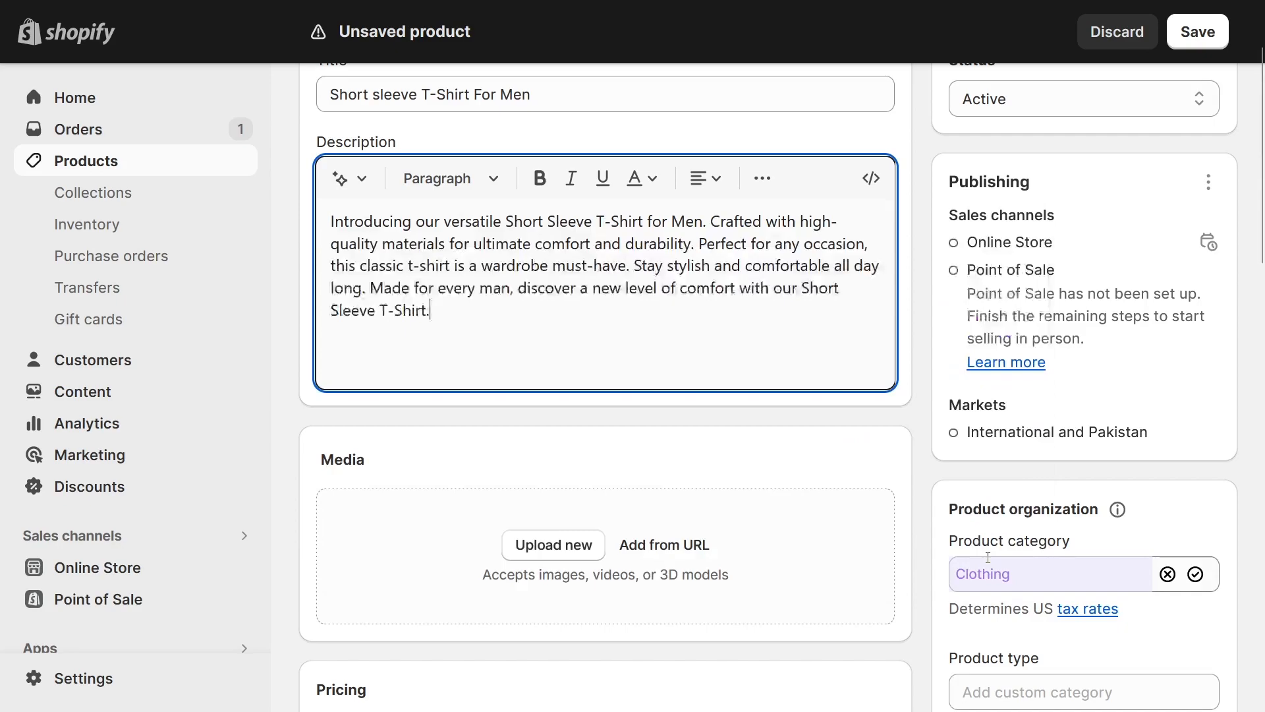
- Make the phrase "Short Sleeve T-Shirt for Men" bold in the first sentence of the description
{"action": "scroll", "coordinate": [676, 363], "scroll_direction": "up", "scroll_amount": 2}
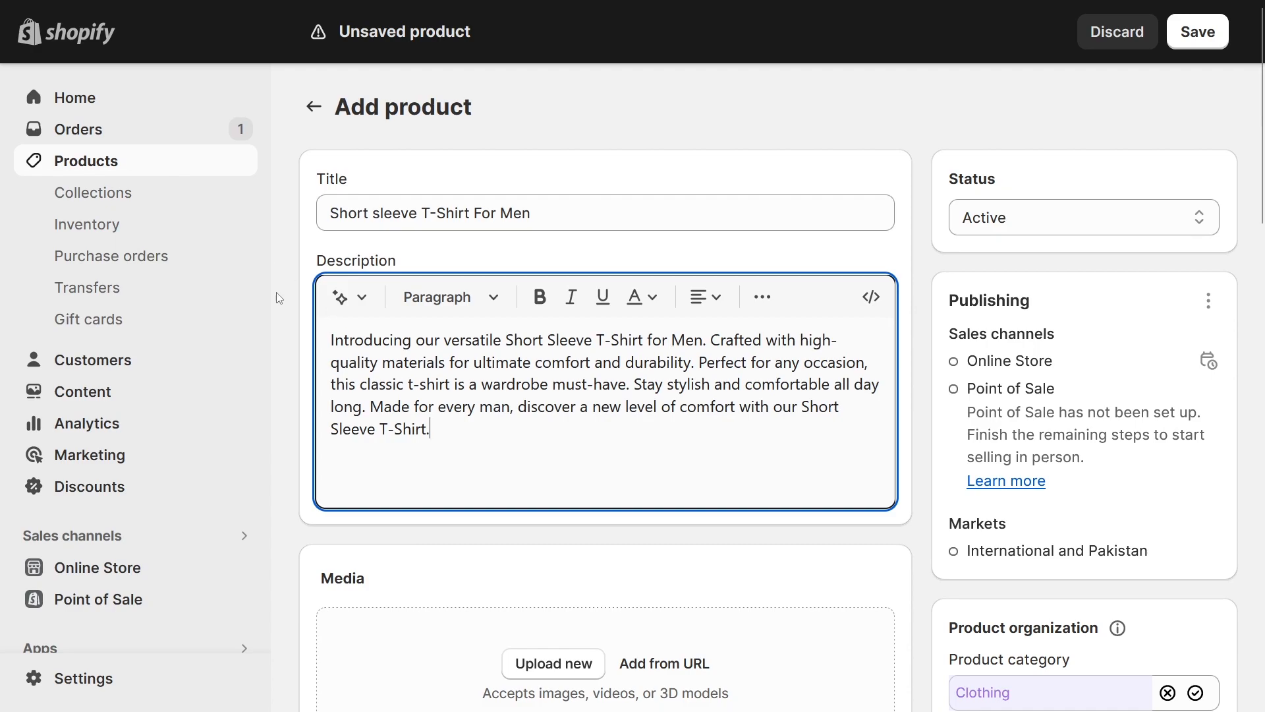
{"action": "key", "text": "ctrl+a"}
{"action": "left_click", "coordinate": [456, 425]}
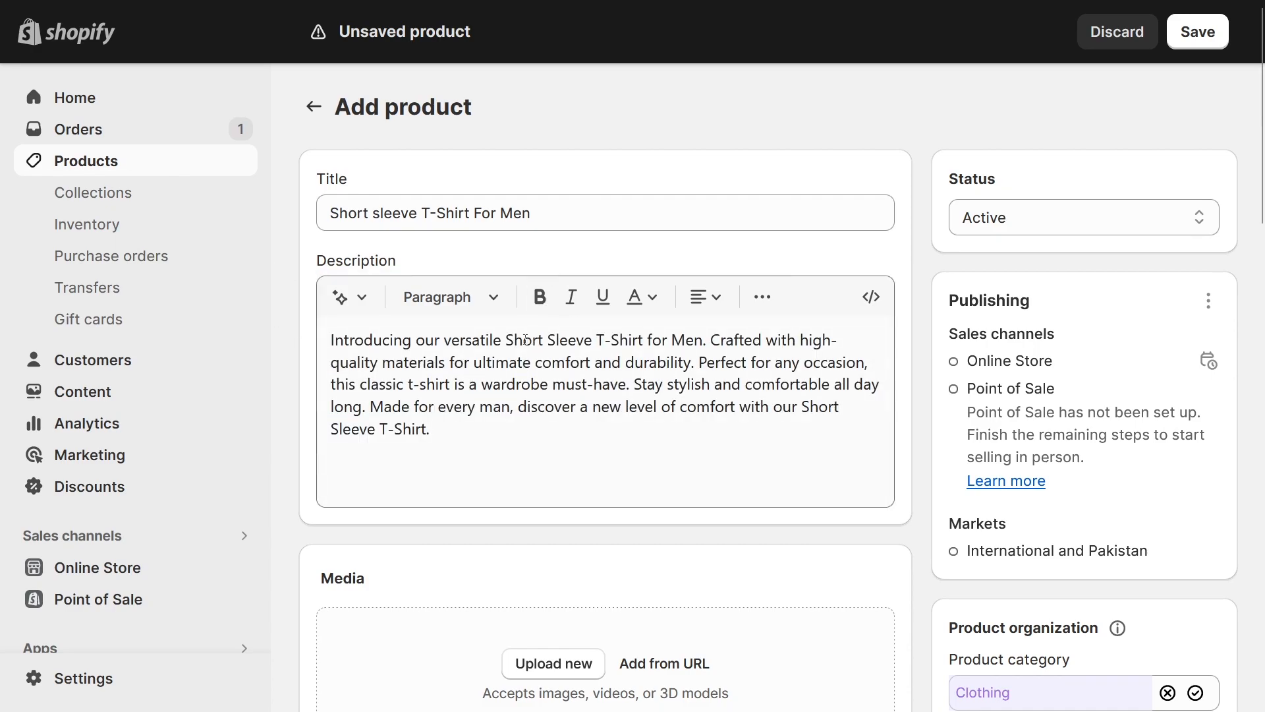
{"action": "left_click_drag", "start_coordinate": [505, 339], "coordinate": [703, 340]}
{"action": "left_click", "coordinate": [539, 297]}
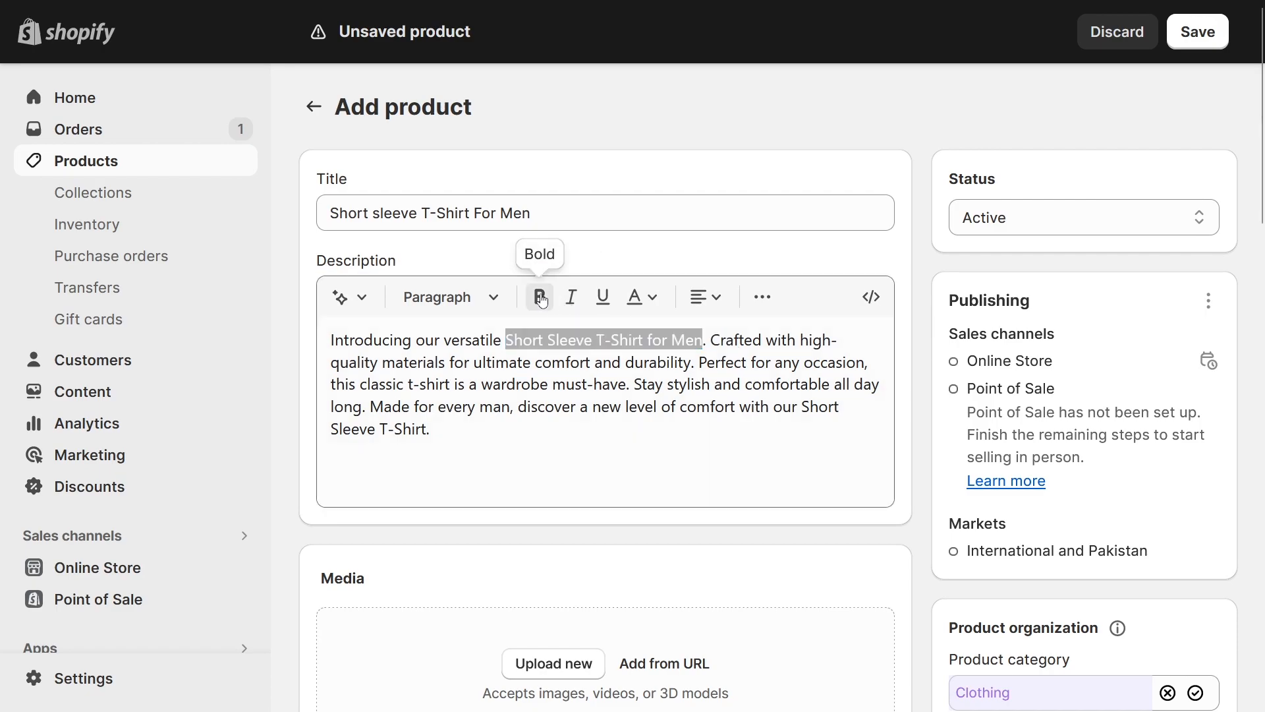
{"action": "left_click", "coordinate": [679, 393]}
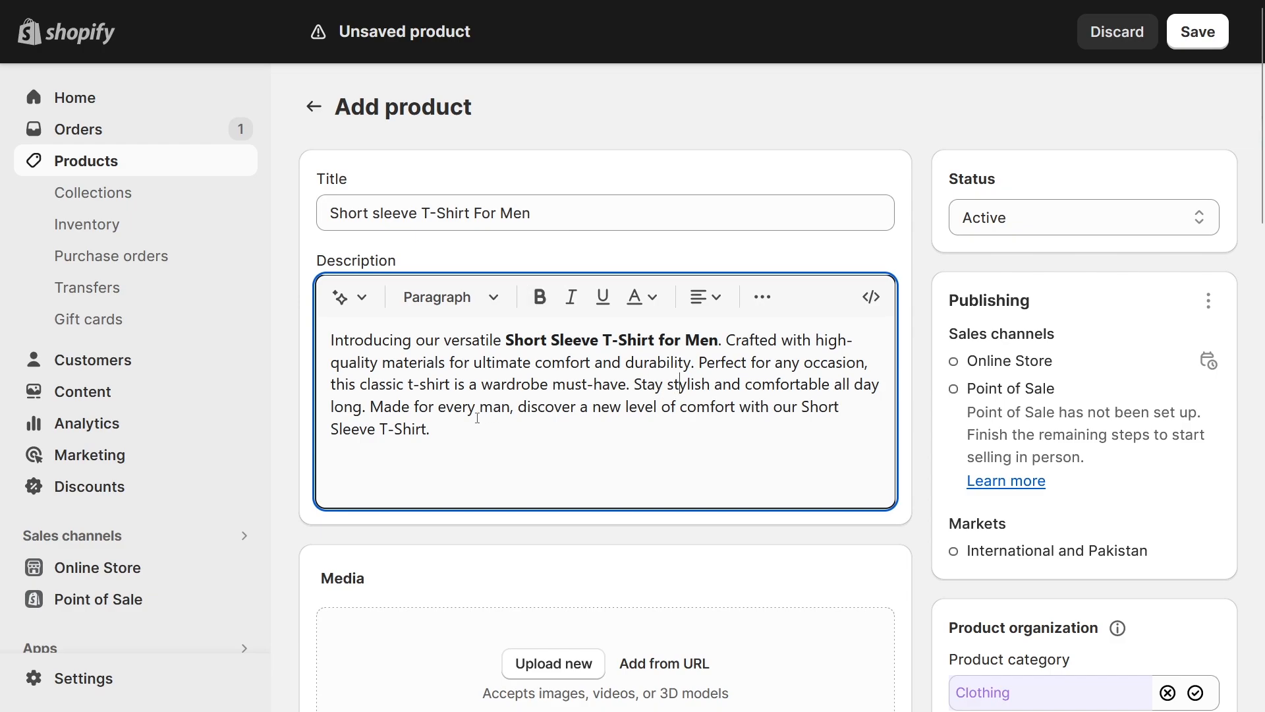
- Italicize the phrase "Short Sleeve T-Shirt" at the end of the description's last sentence
{"action": "left_click_drag", "start_coordinate": [426, 429], "coordinate": [808, 408]}
{"action": "key", "text": "shift+Left"}
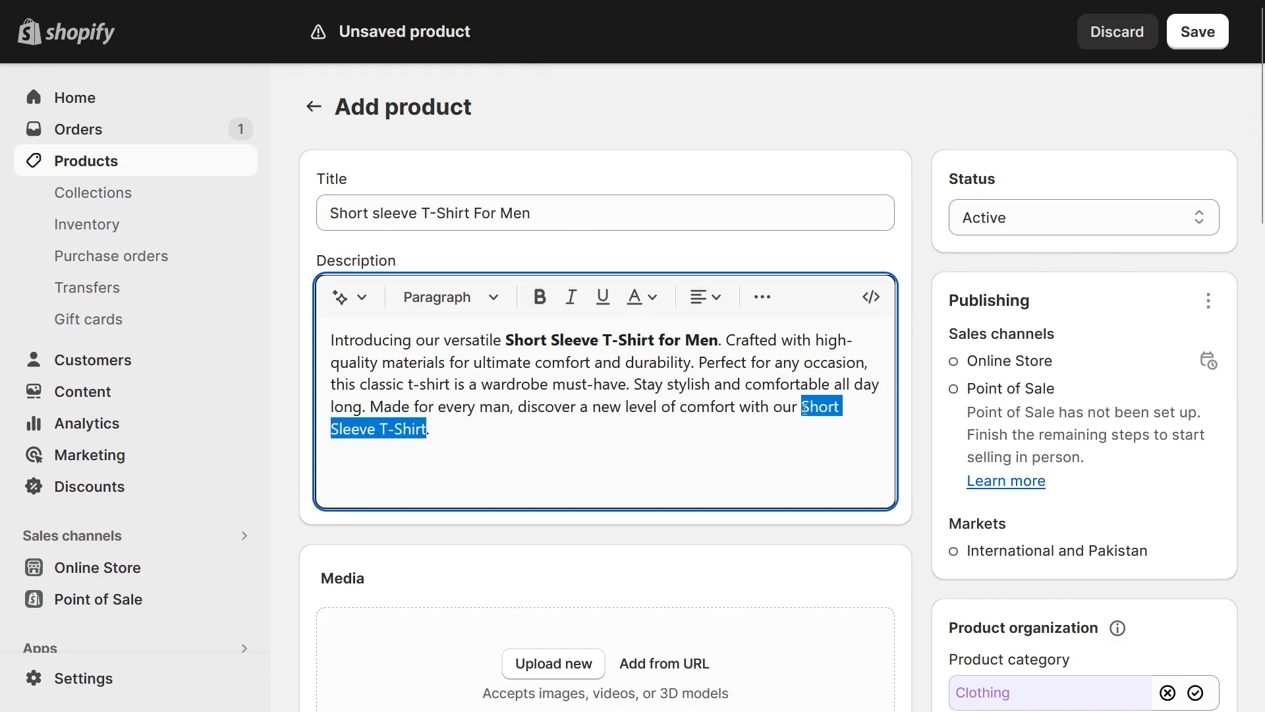
{"action": "left_click", "coordinate": [572, 297]}
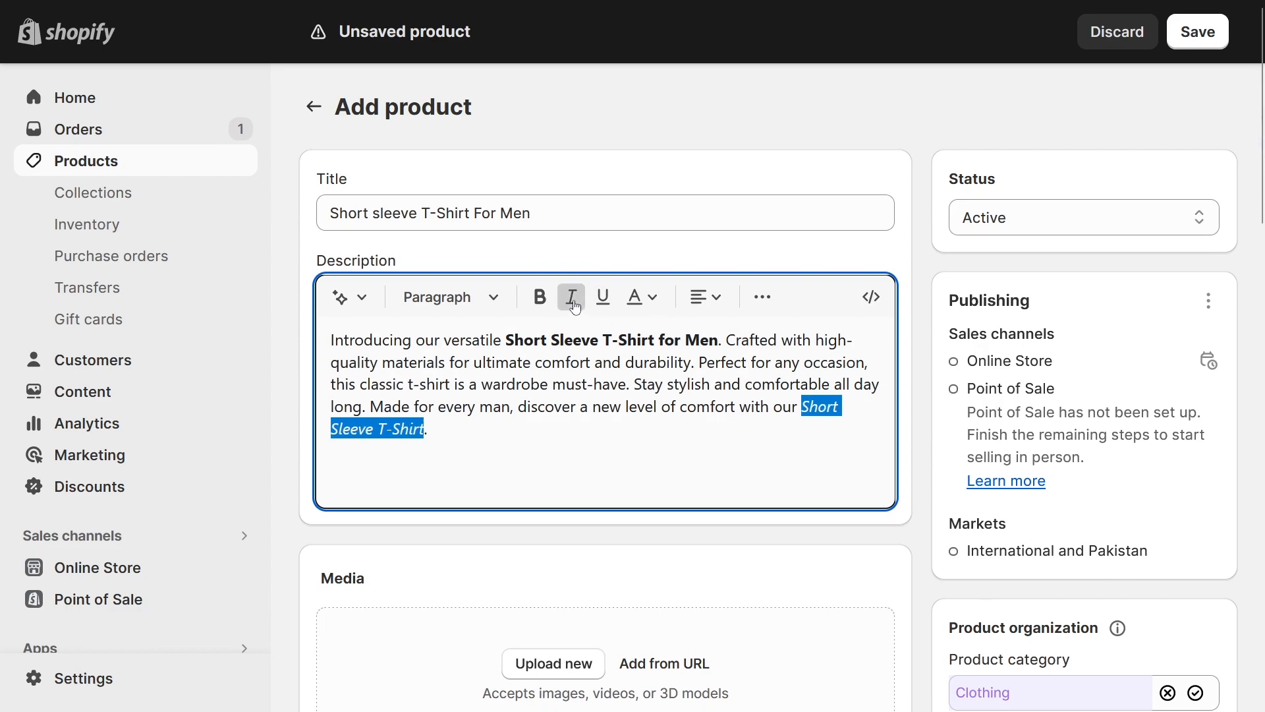
{"action": "left_click", "coordinate": [577, 406]}
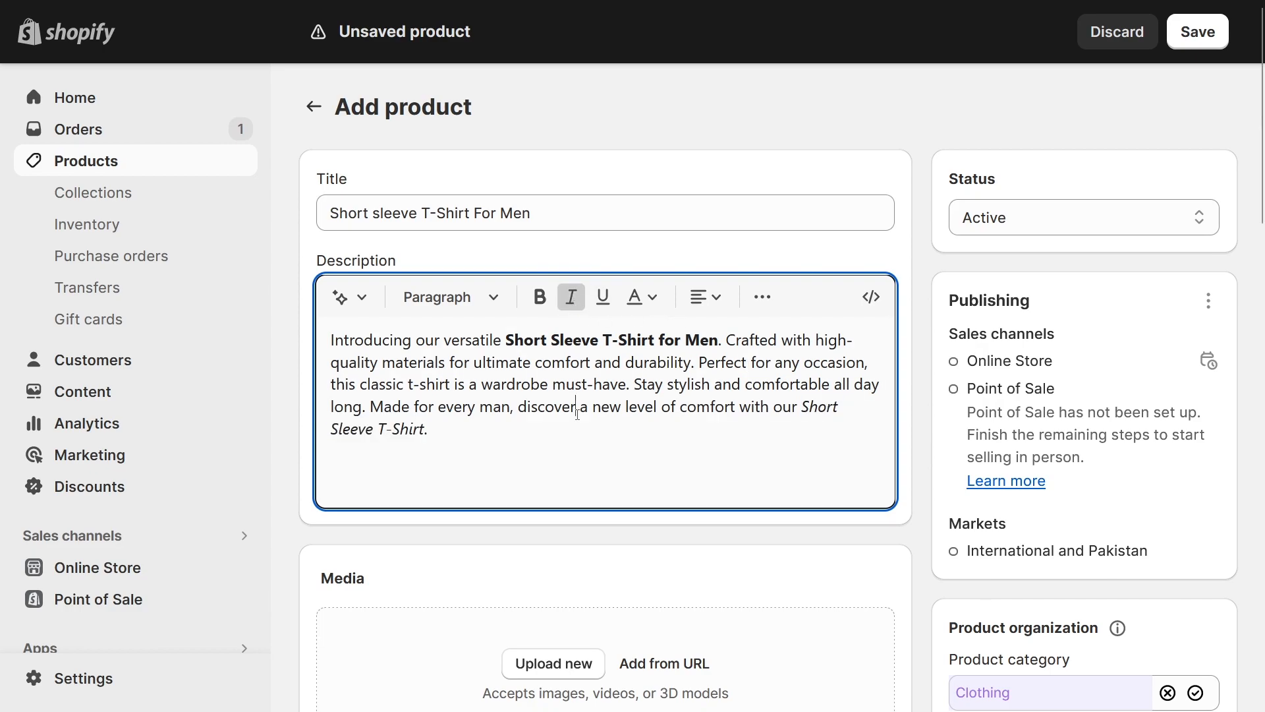
- Upload the image brown-8434629_640 from the Finegap-Pictures folder as the product's media
{"action": "scroll", "coordinate": [580, 416], "scroll_direction": "down", "scroll_amount": 3}
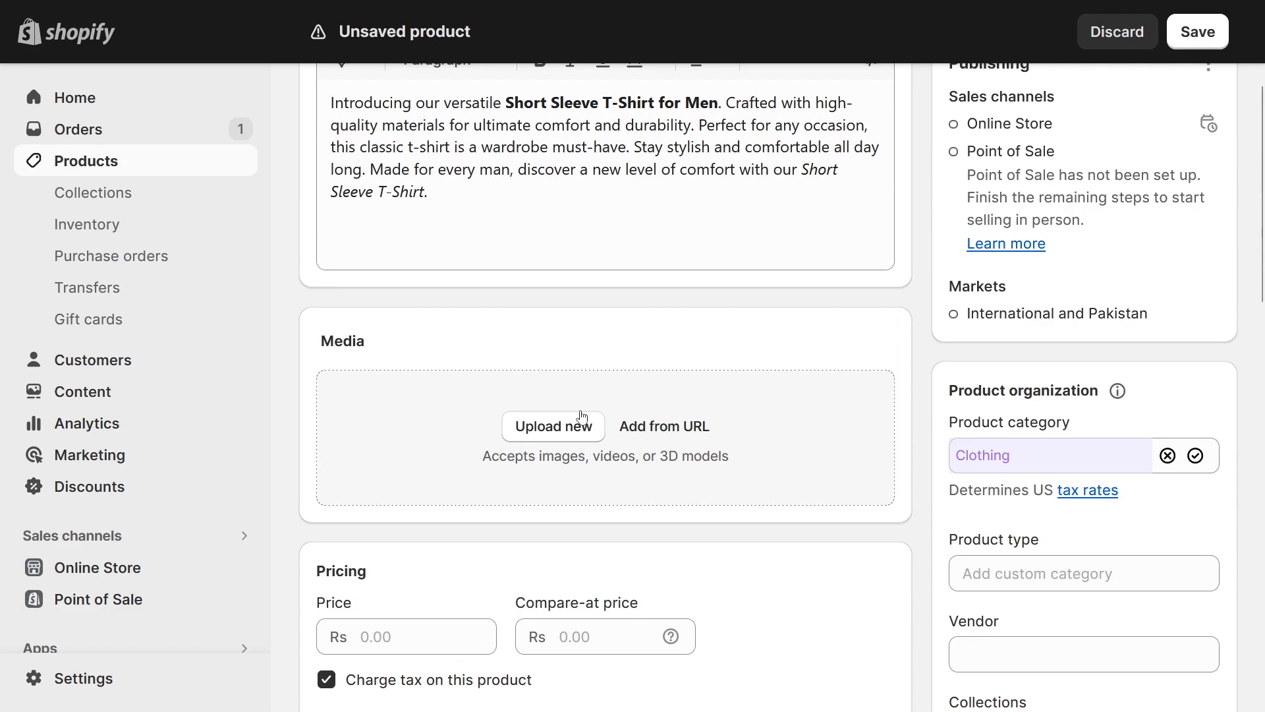
{"action": "left_click_drag", "start_coordinate": [413, 346], "coordinate": [300, 337]}
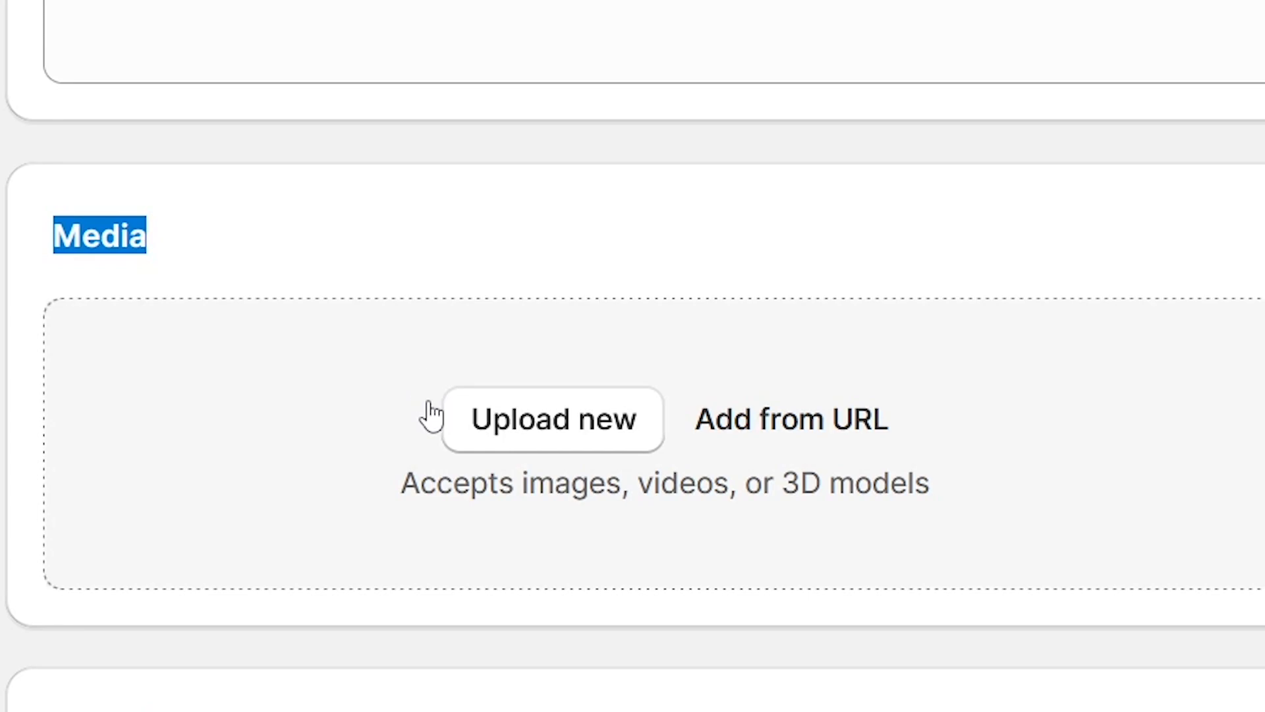
{"action": "left_click", "coordinate": [474, 417]}
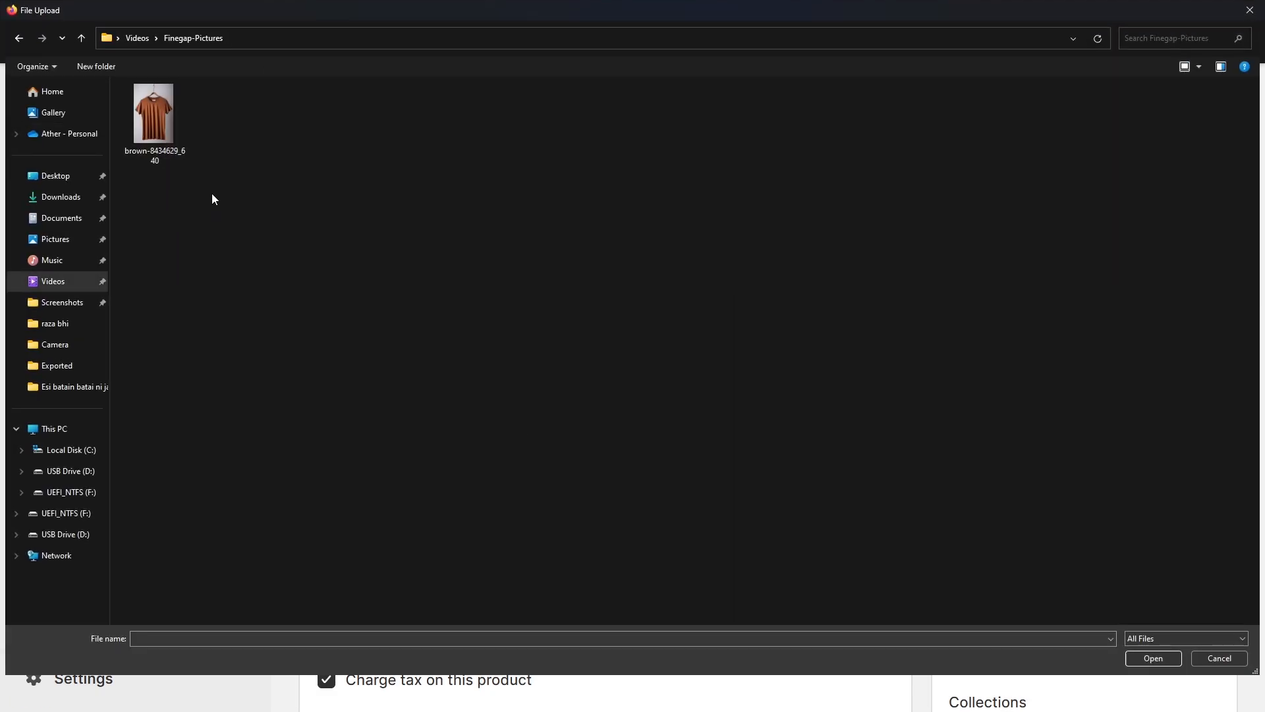
{"action": "left_click", "coordinate": [145, 139]}
{"action": "left_click", "coordinate": [1147, 663]}
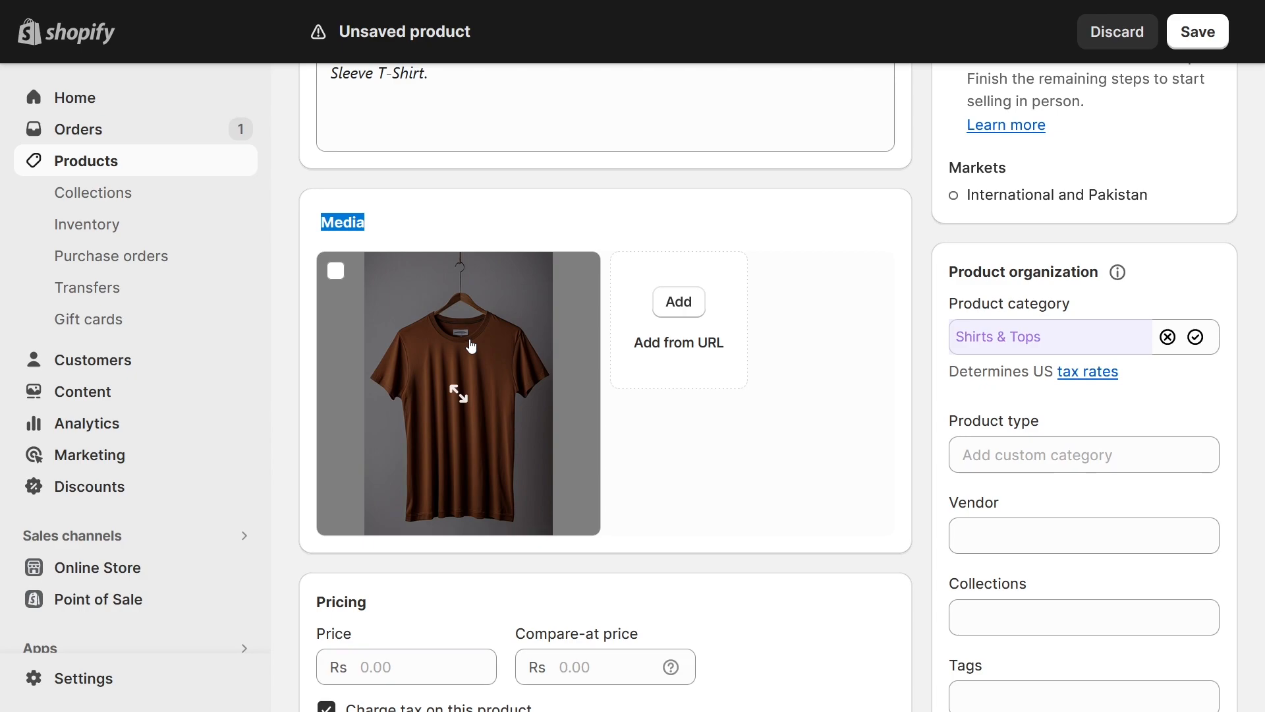
- Set the product's price to Rs 100 and its compare-at price to Rs 105
{"action": "scroll", "coordinate": [834, 384], "scroll_direction": "down", "scroll_amount": 1}
{"action": "scroll", "coordinate": [833, 384], "scroll_direction": "down", "scroll_amount": 2}
{"action": "scroll", "coordinate": [758, 350], "scroll_direction": "up", "scroll_amount": 2}
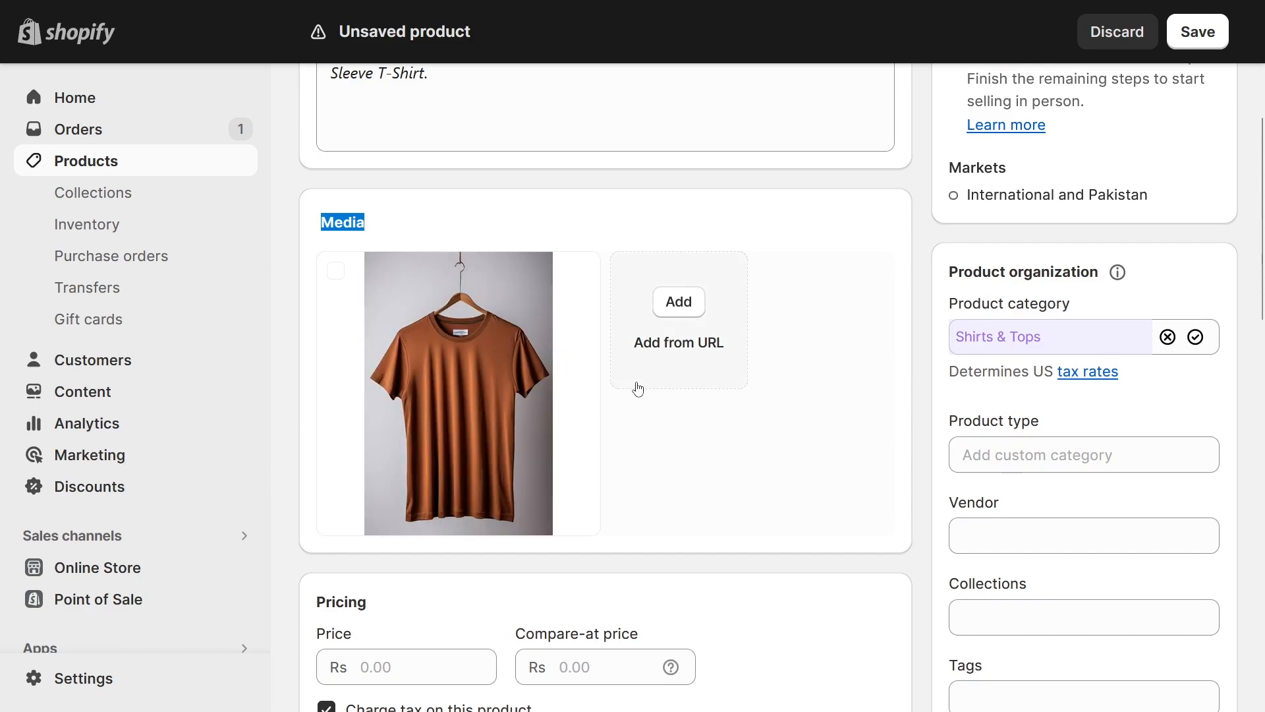
{"action": "scroll", "coordinate": [639, 390], "scroll_direction": "down", "scroll_amount": 5}
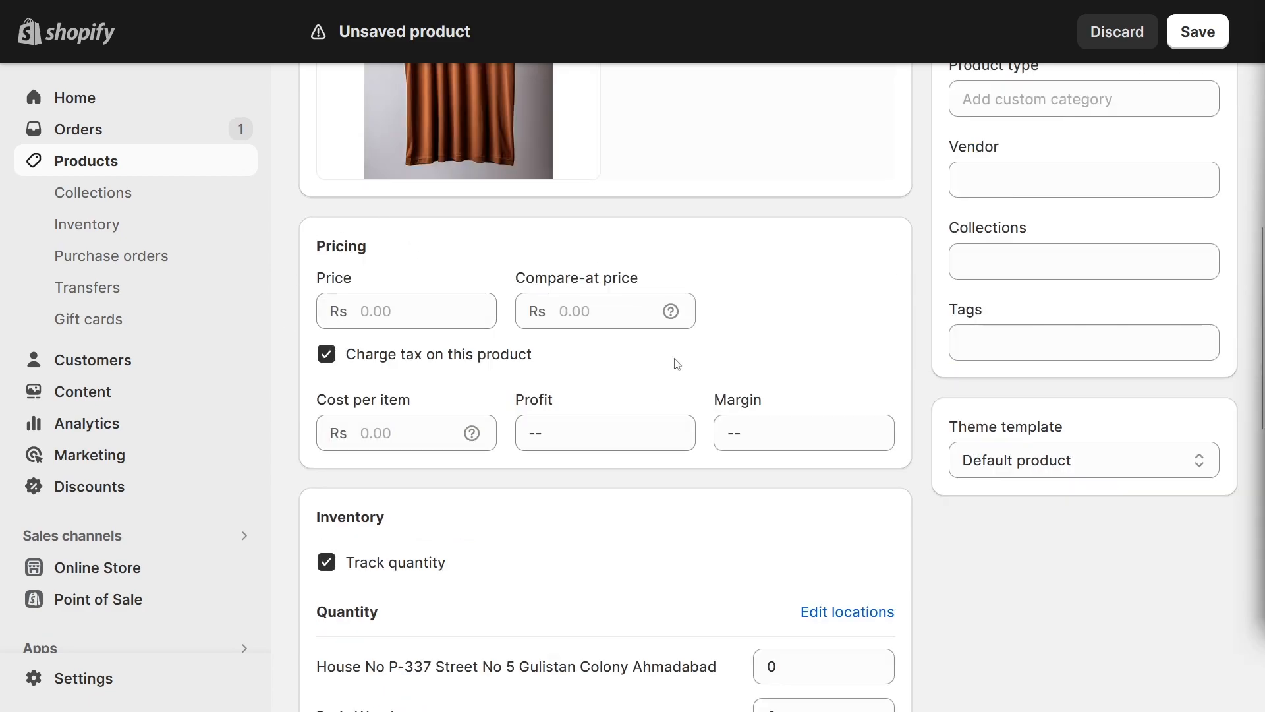
{"action": "left_click", "coordinate": [395, 317]}
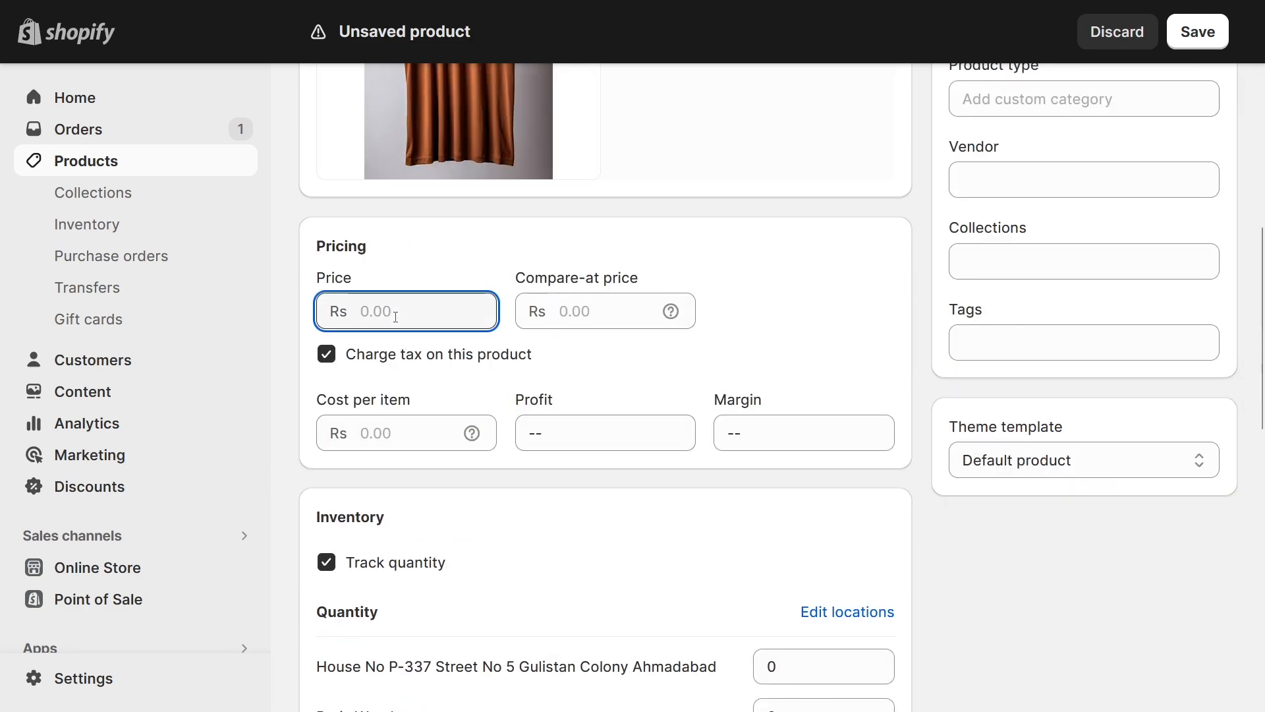
{"action": "type", "text": "100"}
{"action": "left_click", "coordinate": [596, 309]}
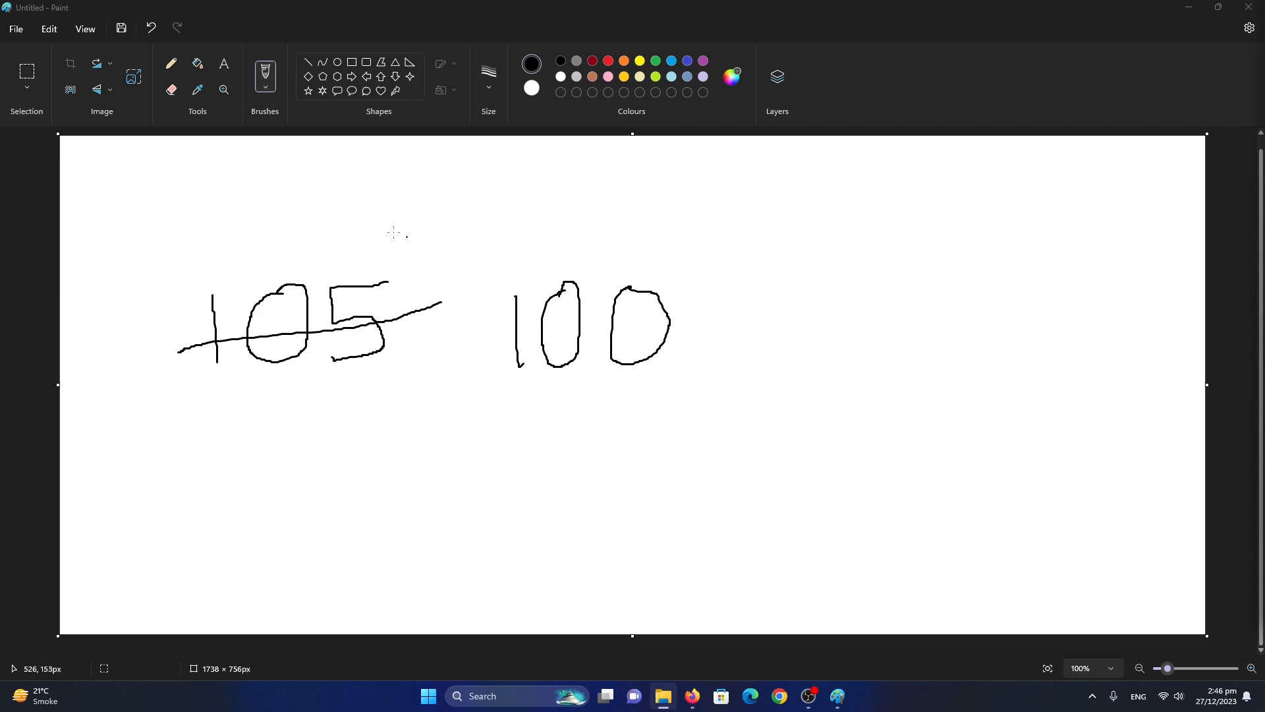
{"action": "mouse_move", "coordinate": [221, 267]}
{"action": "left_mouse_down"}
{"action": "mouse_move", "coordinate": [178, 356]}
{"action": "mouse_move", "coordinate": [393, 419]}
{"action": "mouse_move", "coordinate": [354, 286]}
{"action": "mouse_move", "coordinate": [214, 266]}
{"action": "left_mouse_up"}
{"action": "key", "text": "alt+Tab"}
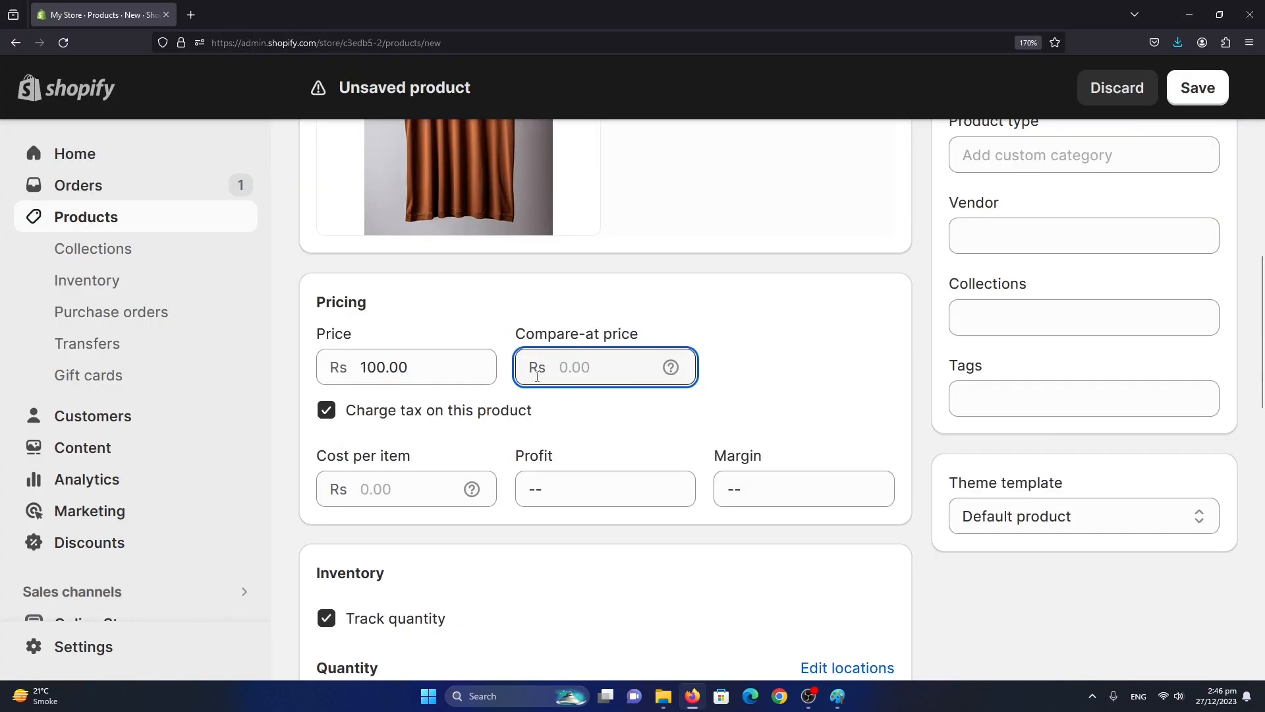
{"action": "type", "text": "105"}
- Set the product's cost per item to Rs 70
{"action": "scroll", "coordinate": [339, 448], "scroll_direction": "down", "scroll_amount": 3}
{"action": "left_click_drag", "start_coordinate": [412, 338], "coordinate": [322, 338]}
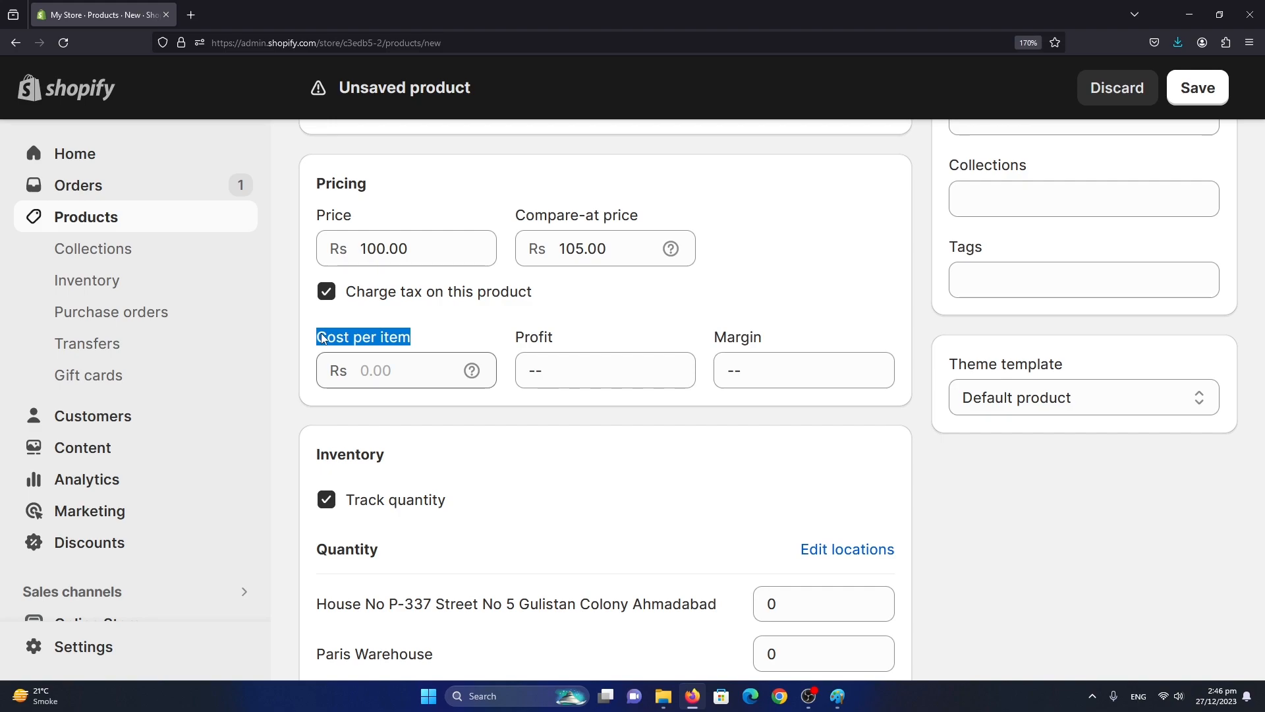
{"action": "left_click", "coordinate": [385, 385]}
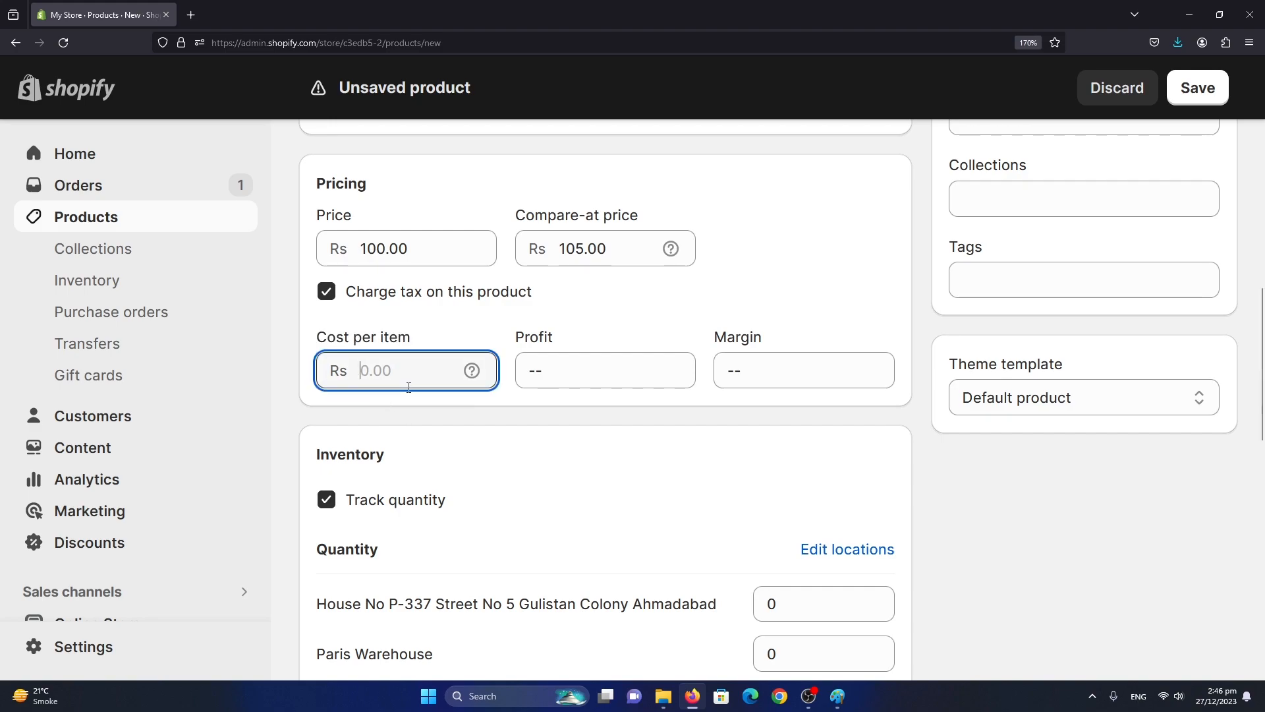
{"action": "type", "text": "70"}
{"action": "left_click", "coordinate": [791, 359]}
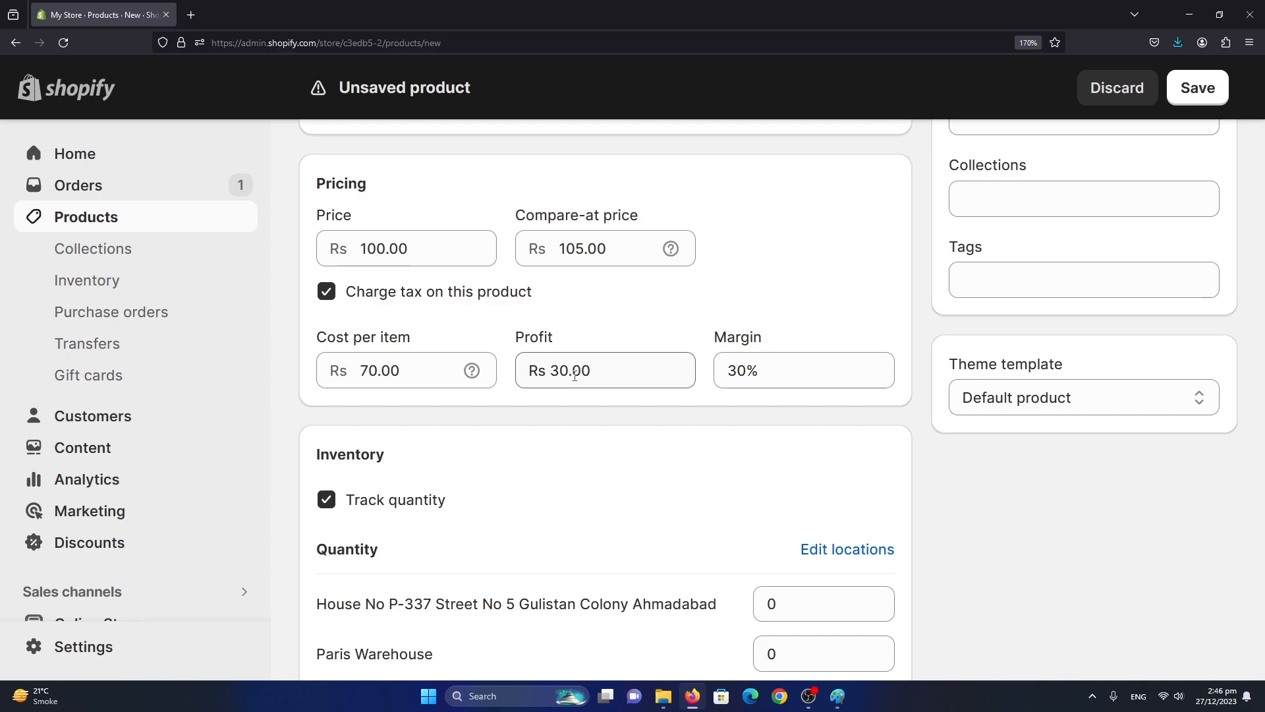
{"action": "left_click_drag", "start_coordinate": [830, 342], "coordinate": [713, 340]}
{"action": "left_click_drag", "start_coordinate": [510, 339], "coordinate": [764, 342]}
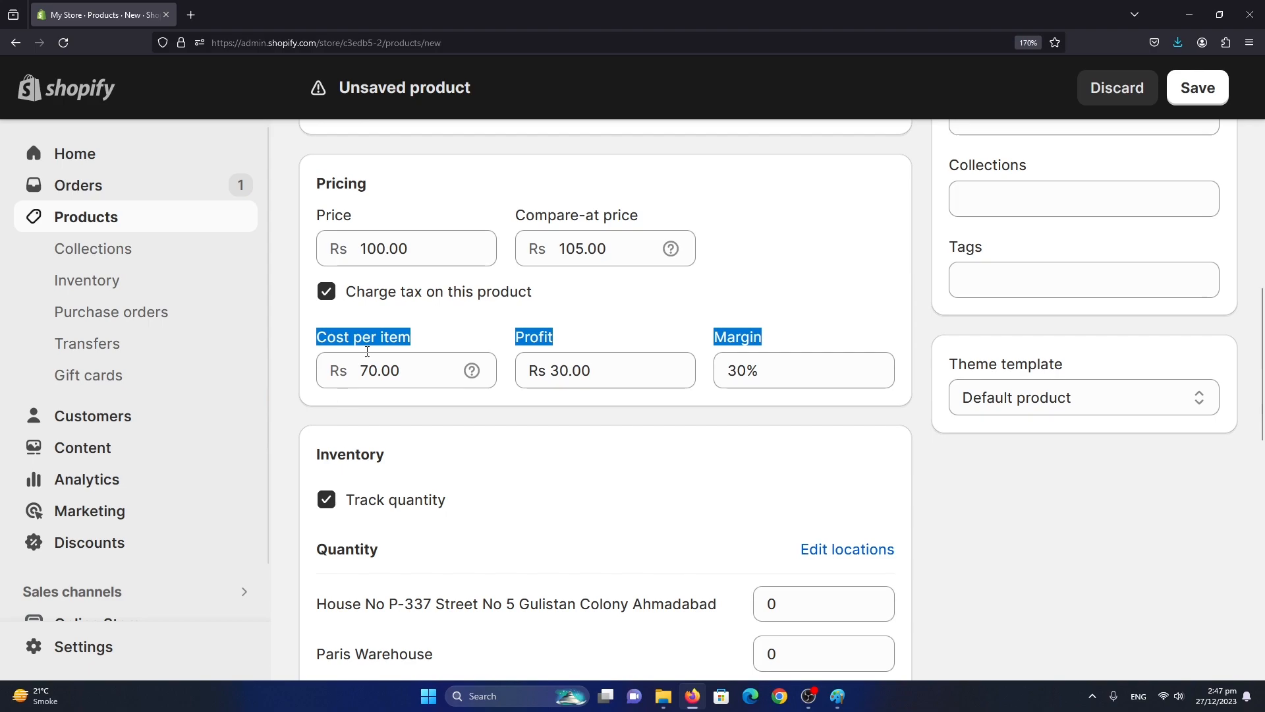
- Set the stock to 50 at the first inventory location and 250 at Paris Warehouse, and allow selling when out of stock
{"action": "scroll", "coordinate": [461, 372], "scroll_direction": "down", "scroll_amount": 3}
{"action": "left_click_drag", "start_coordinate": [414, 219], "coordinate": [321, 220]}
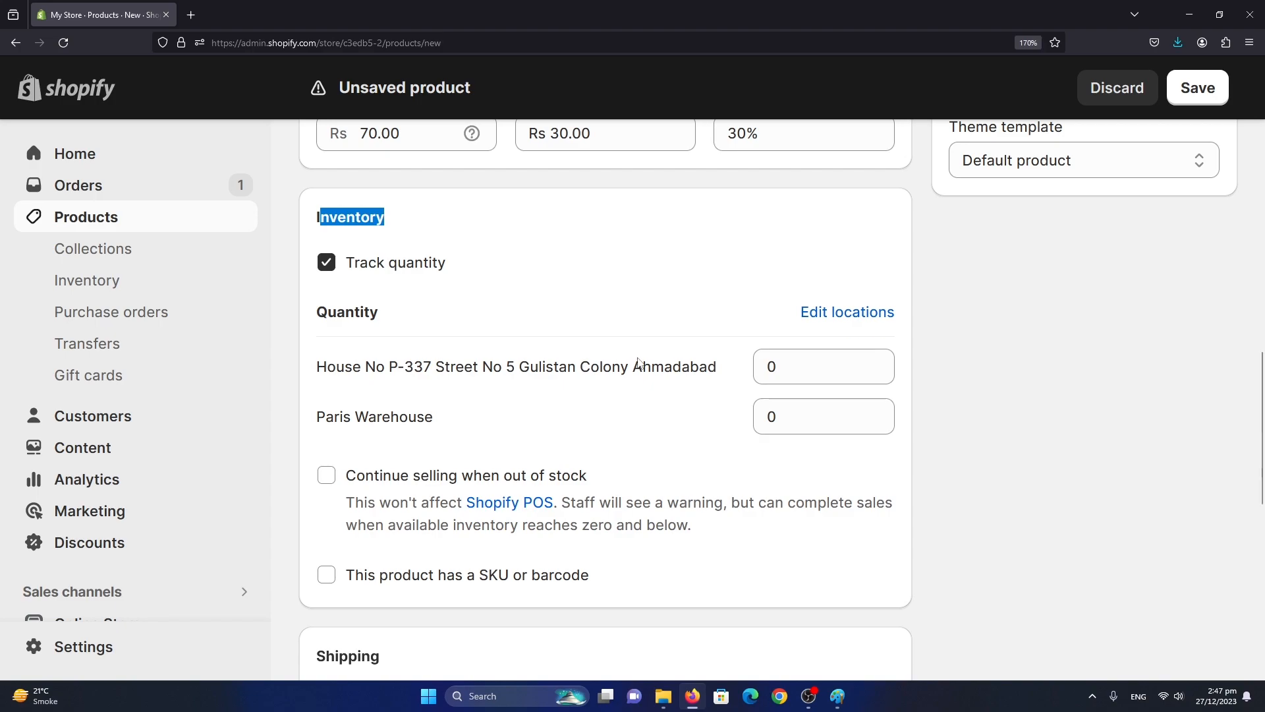
{"action": "left_click", "coordinate": [784, 373]}
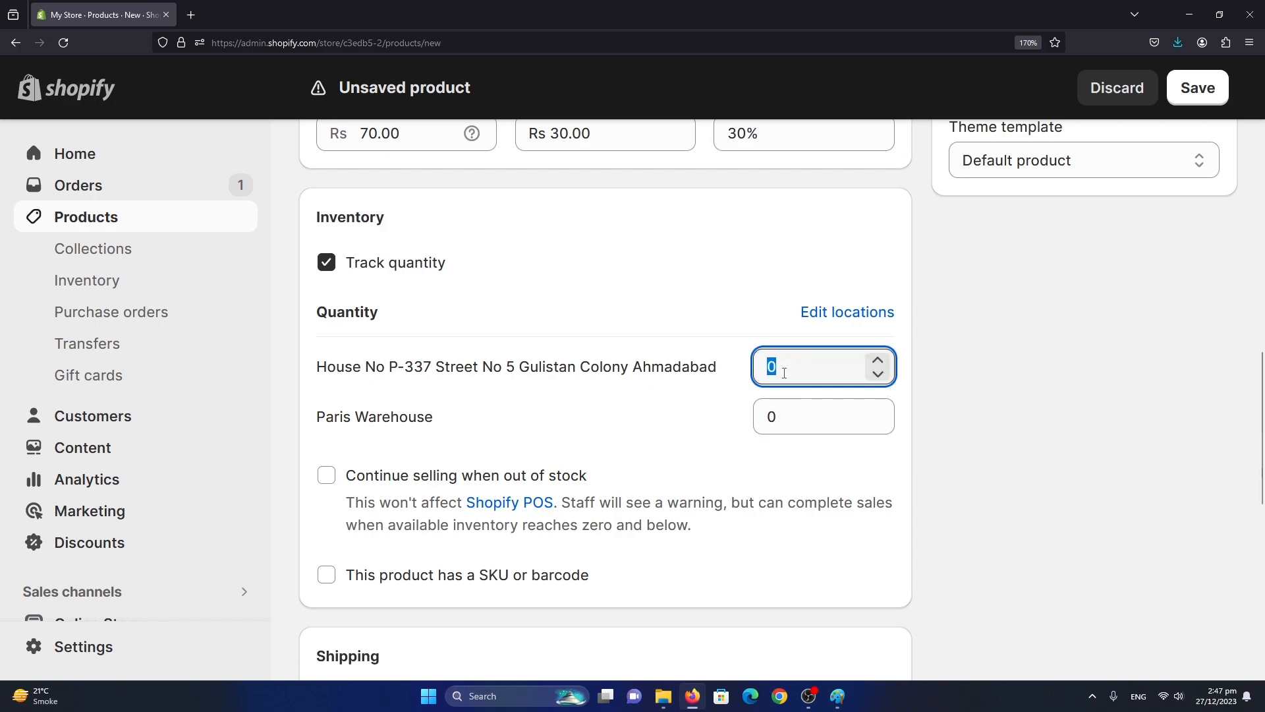
{"action": "type", "text": "50"}
{"action": "left_click", "coordinate": [779, 407]}
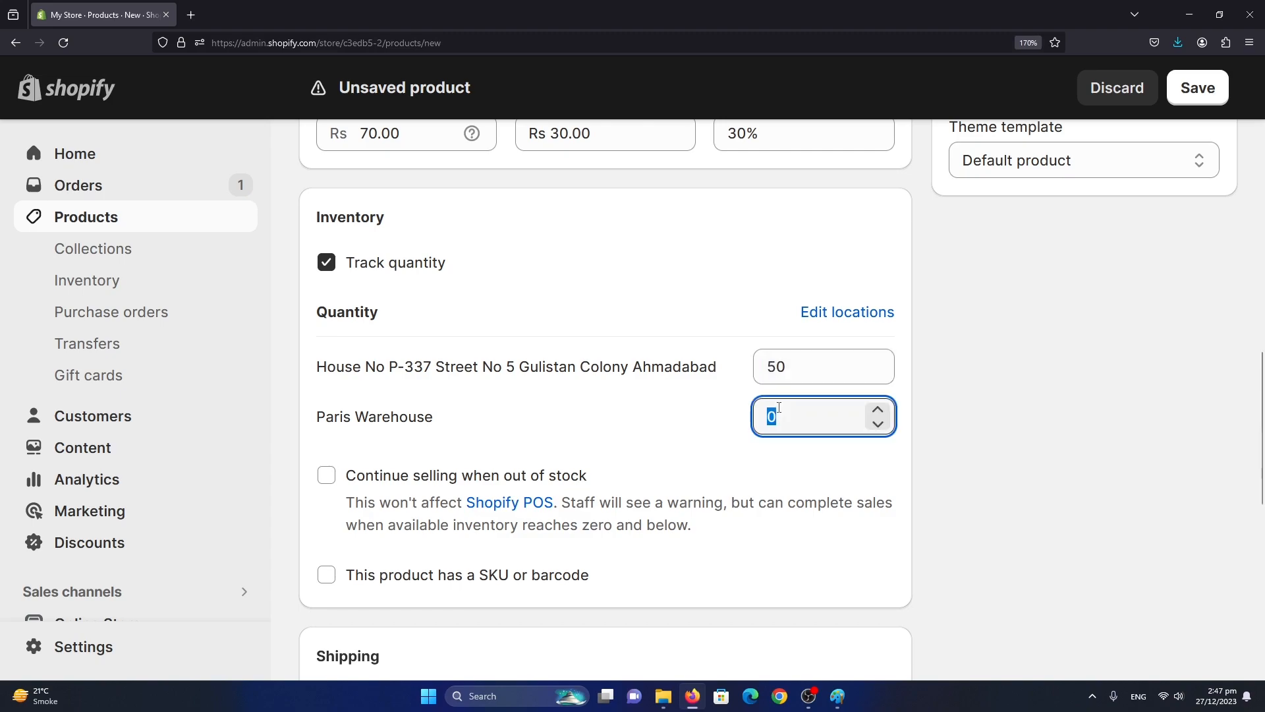
{"action": "type", "text": "250"}
{"action": "left_click", "coordinate": [347, 478]}
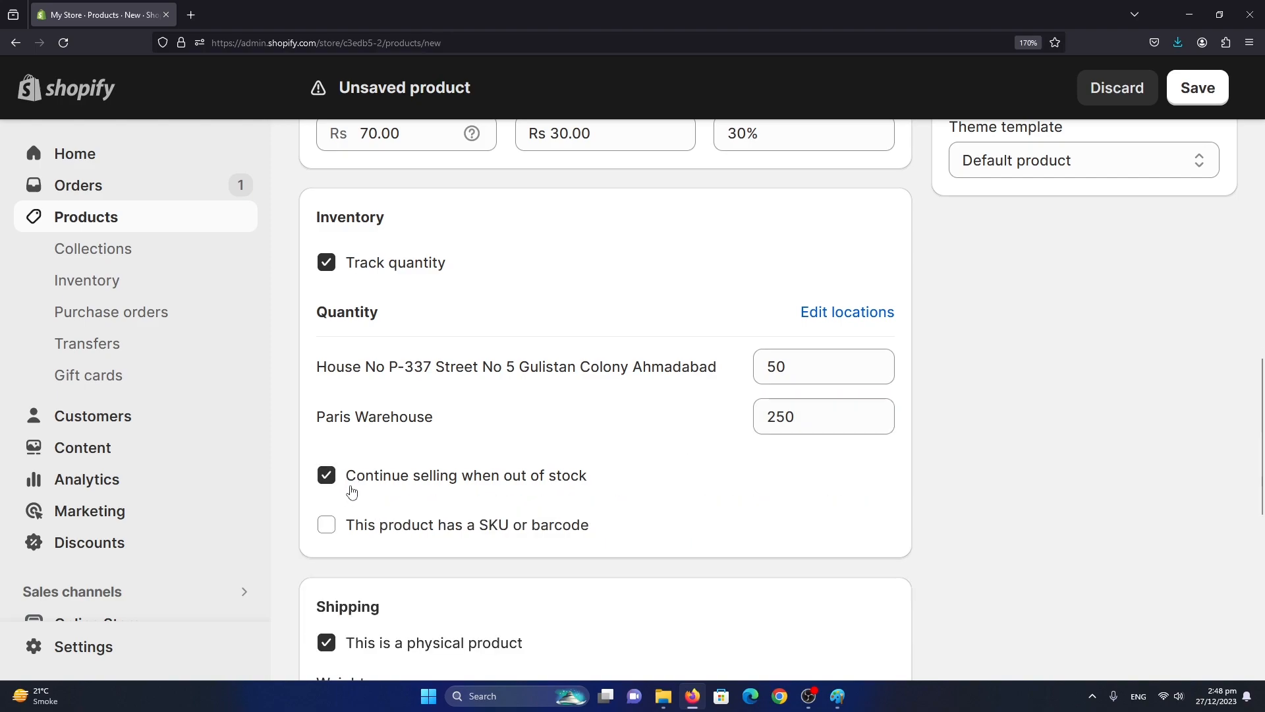
- Set the product's shipping weight to 0.3 kg
{"action": "scroll", "coordinate": [353, 504], "scroll_direction": "down", "scroll_amount": 2}
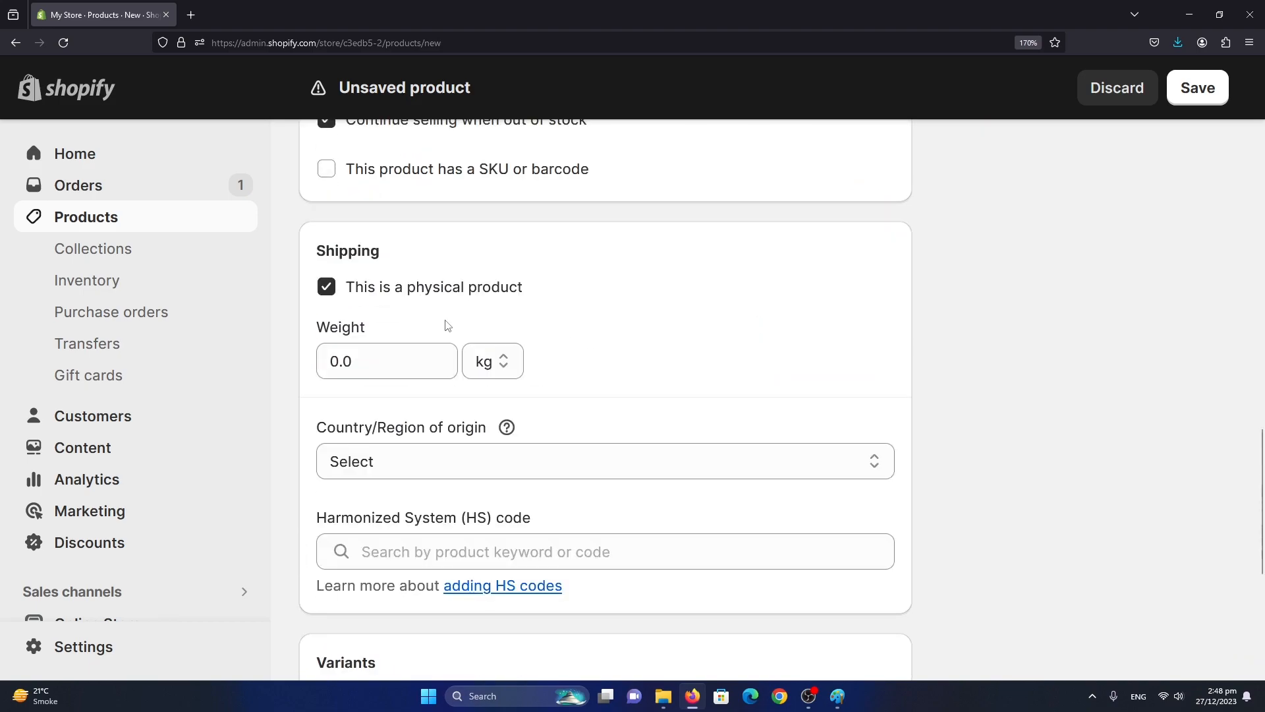
{"action": "left_click_drag", "start_coordinate": [387, 256], "coordinate": [325, 257]}
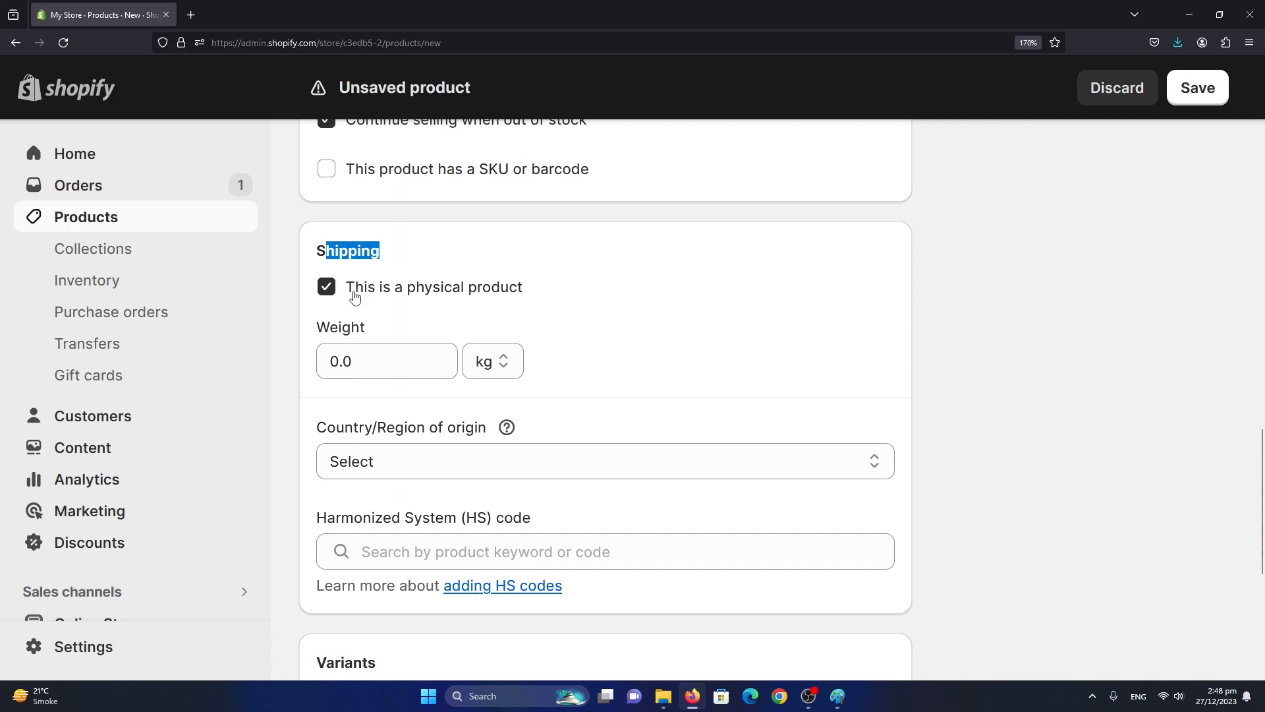
{"action": "double_click", "coordinate": [354, 366]}
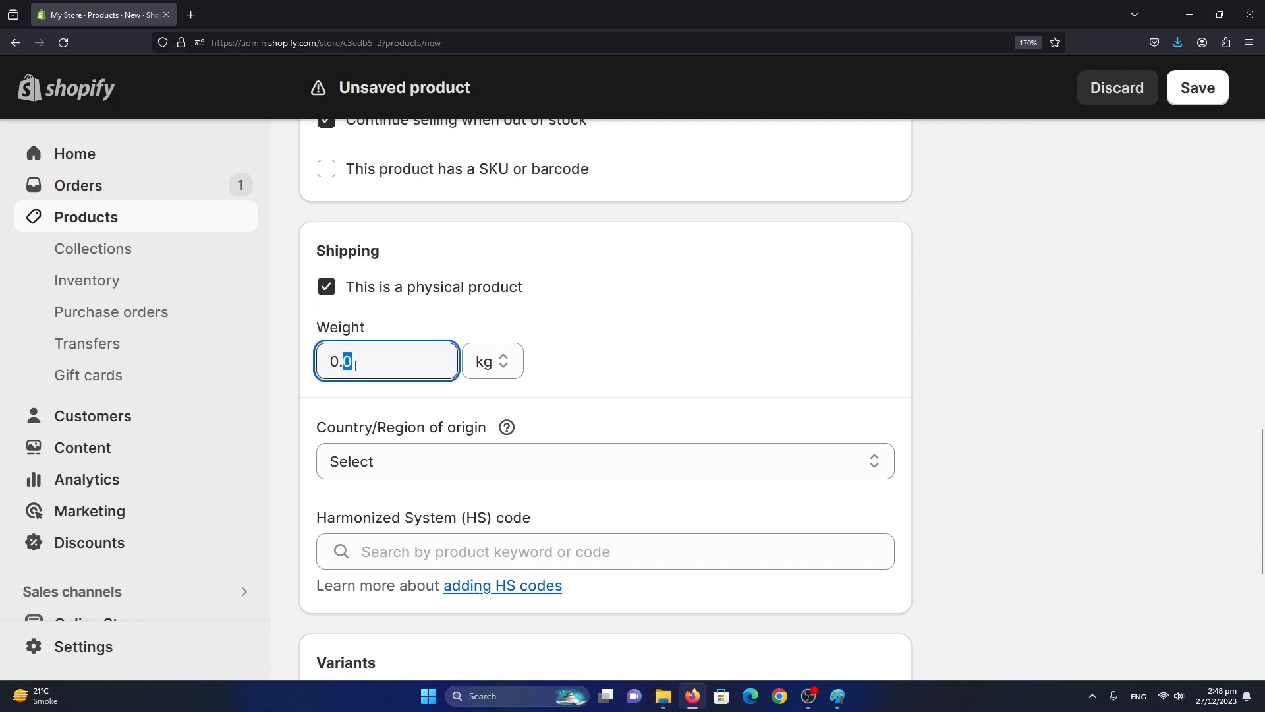
{"action": "type", "text": "3"}
{"action": "left_click", "coordinate": [386, 465]}
{"action": "left_click", "coordinate": [386, 466]}
{"action": "scroll", "coordinate": [387, 466], "scroll_direction": "down", "scroll_amount": 2}
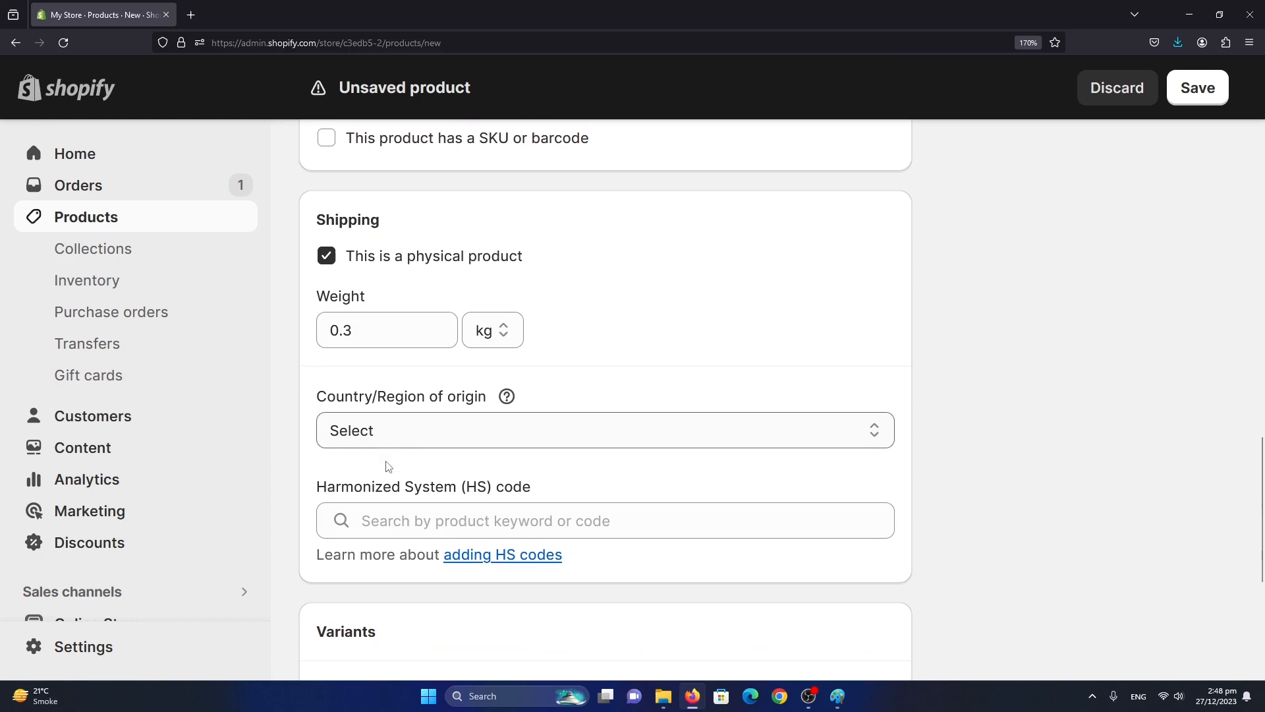
{"action": "scroll", "coordinate": [357, 373], "scroll_direction": "up", "scroll_amount": 2}
- Add a Size option to the product's variants with the values Small, Medium and Large
{"action": "key", "text": "F11"}
{"action": "scroll", "coordinate": [369, 372], "scroll_direction": "down", "scroll_amount": 5}
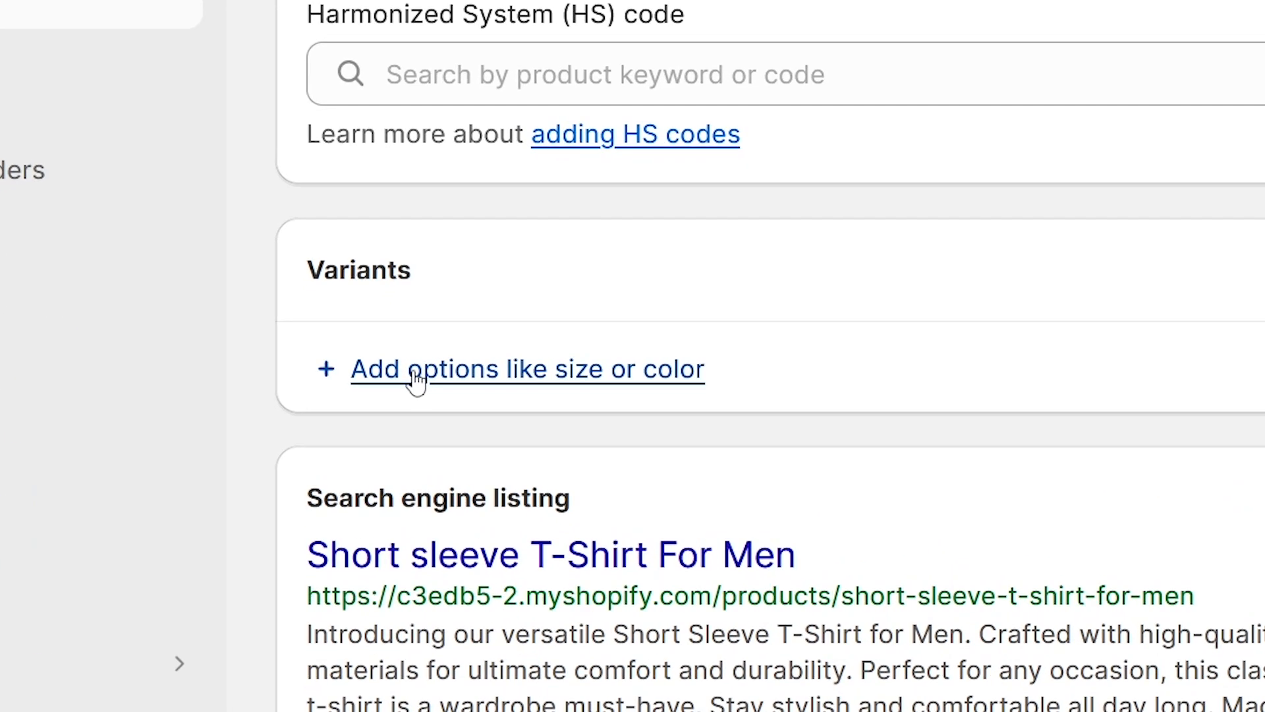
{"action": "left_click", "coordinate": [415, 381]}
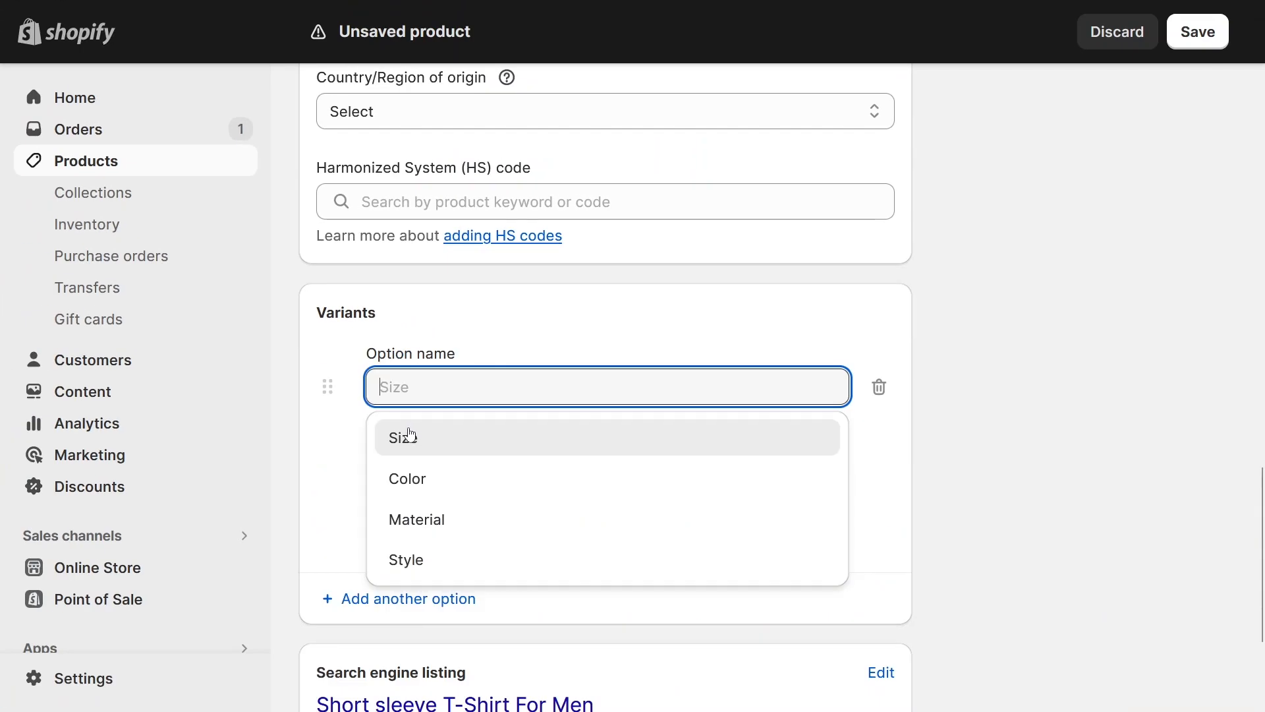
{"action": "left_click", "coordinate": [409, 436]}
{"action": "left_click", "coordinate": [417, 476]}
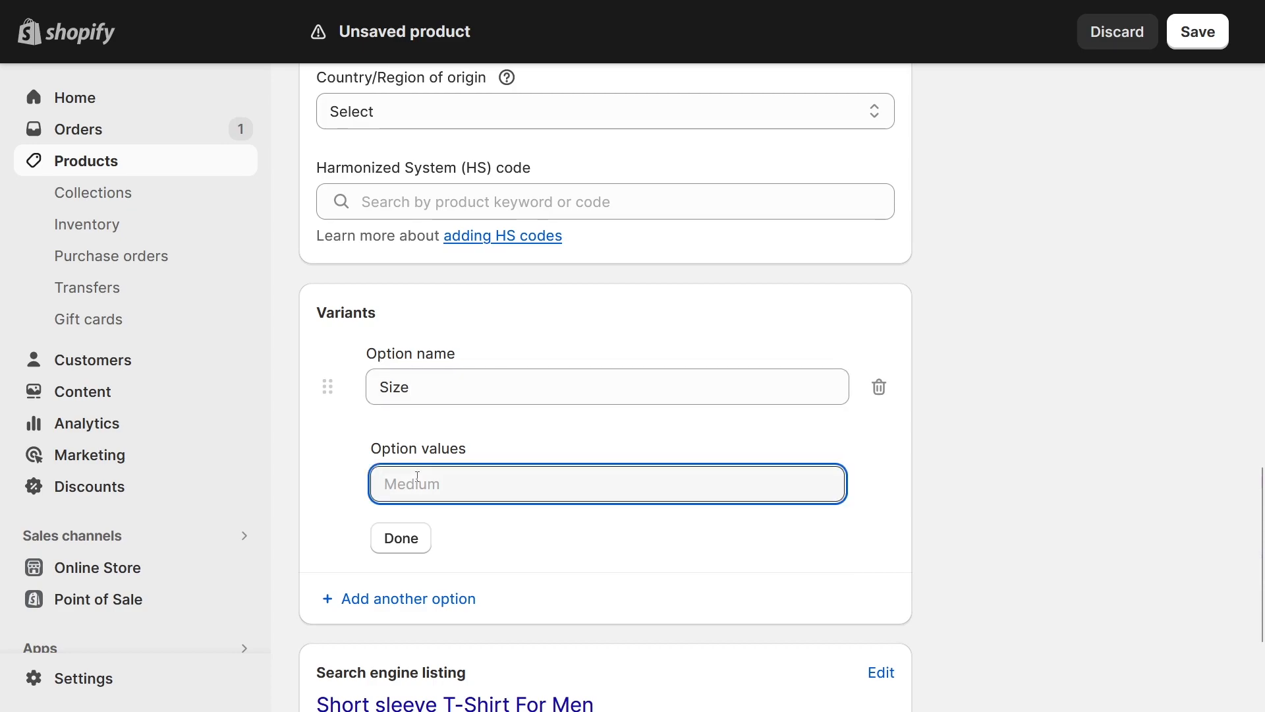
{"action": "type", "text": "Small"}
{"action": "left_click", "coordinate": [423, 523]}
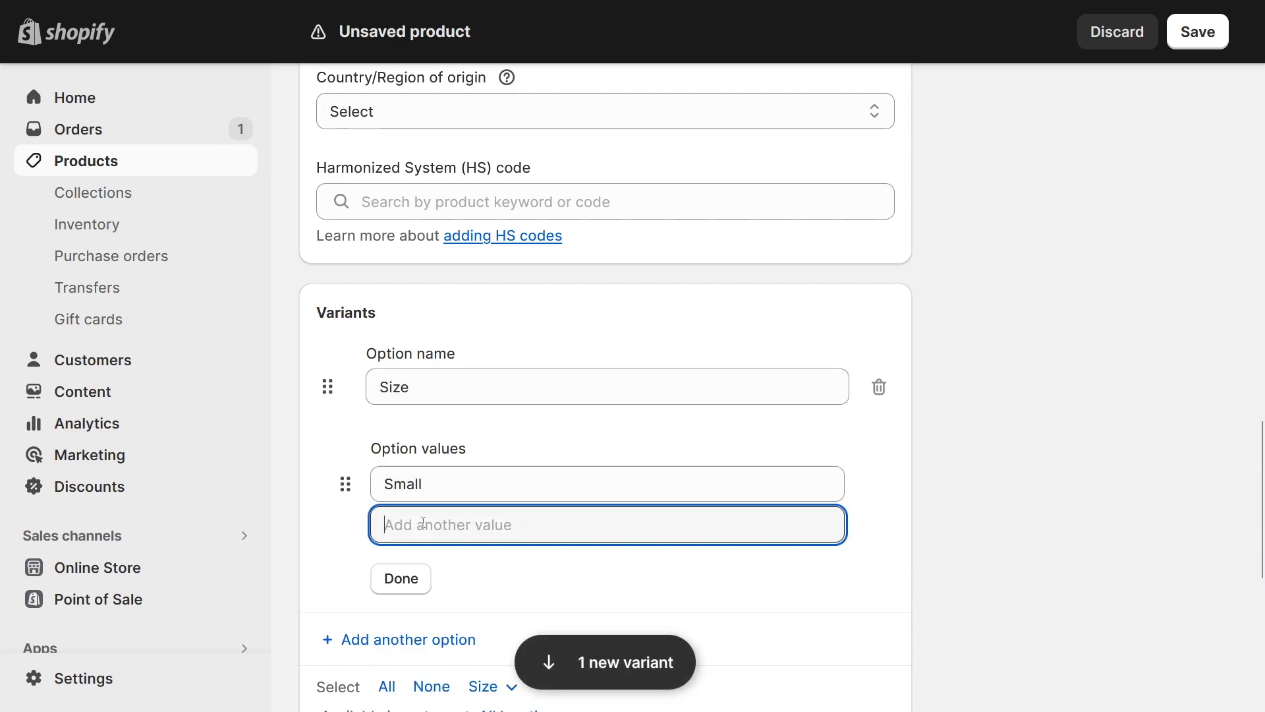
{"action": "type", "text": "Medium"}
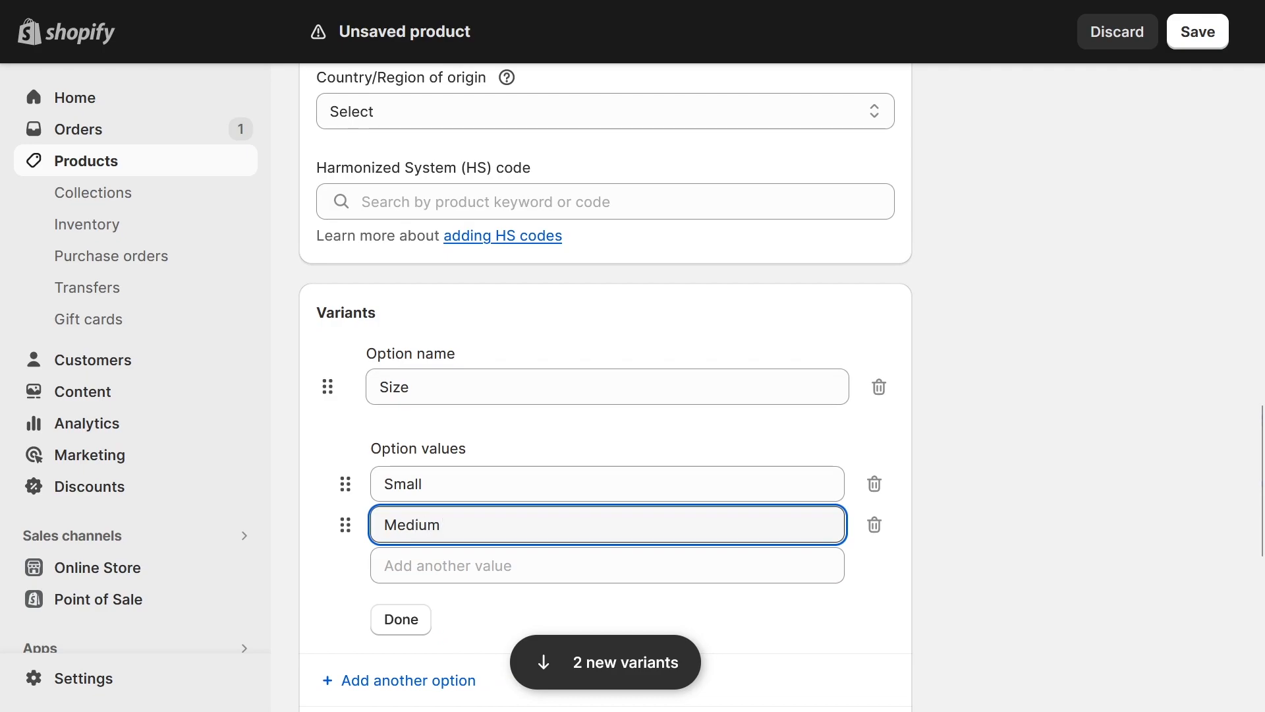
{"action": "left_click", "coordinate": [469, 570]}
{"action": "type", "text": "Large"}
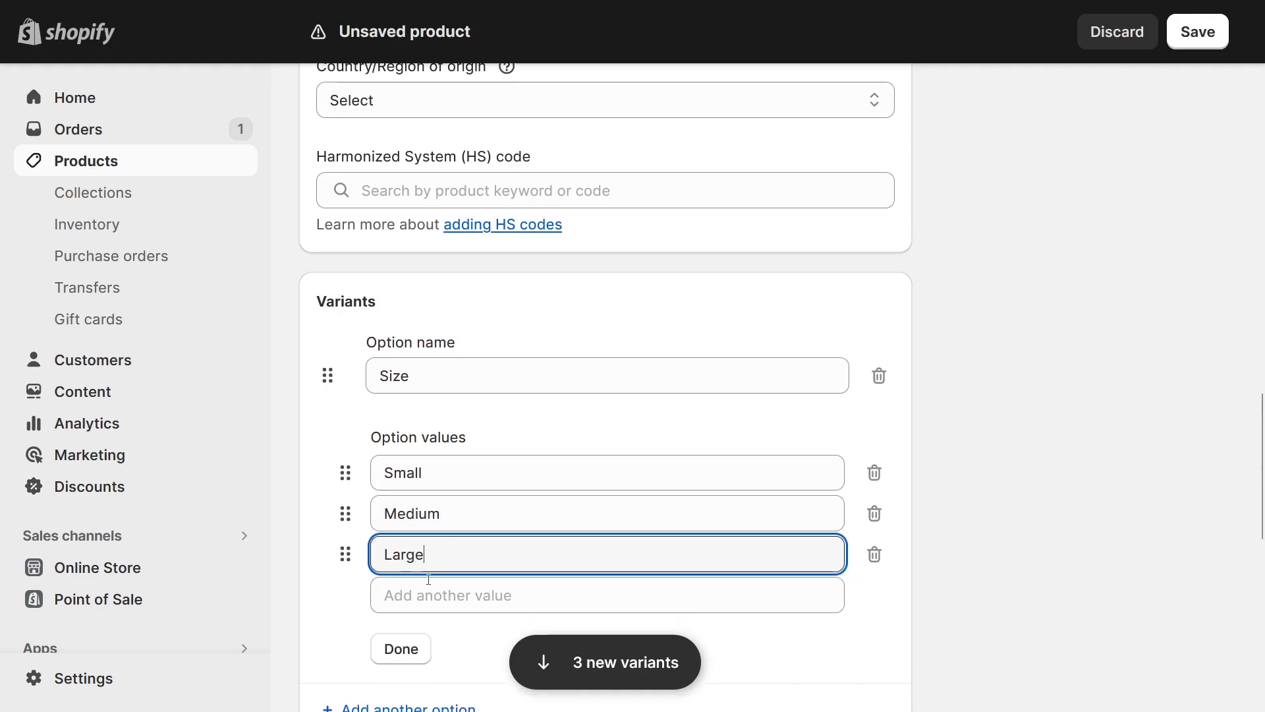
{"action": "scroll", "coordinate": [428, 579], "scroll_direction": "down", "scroll_amount": 2}
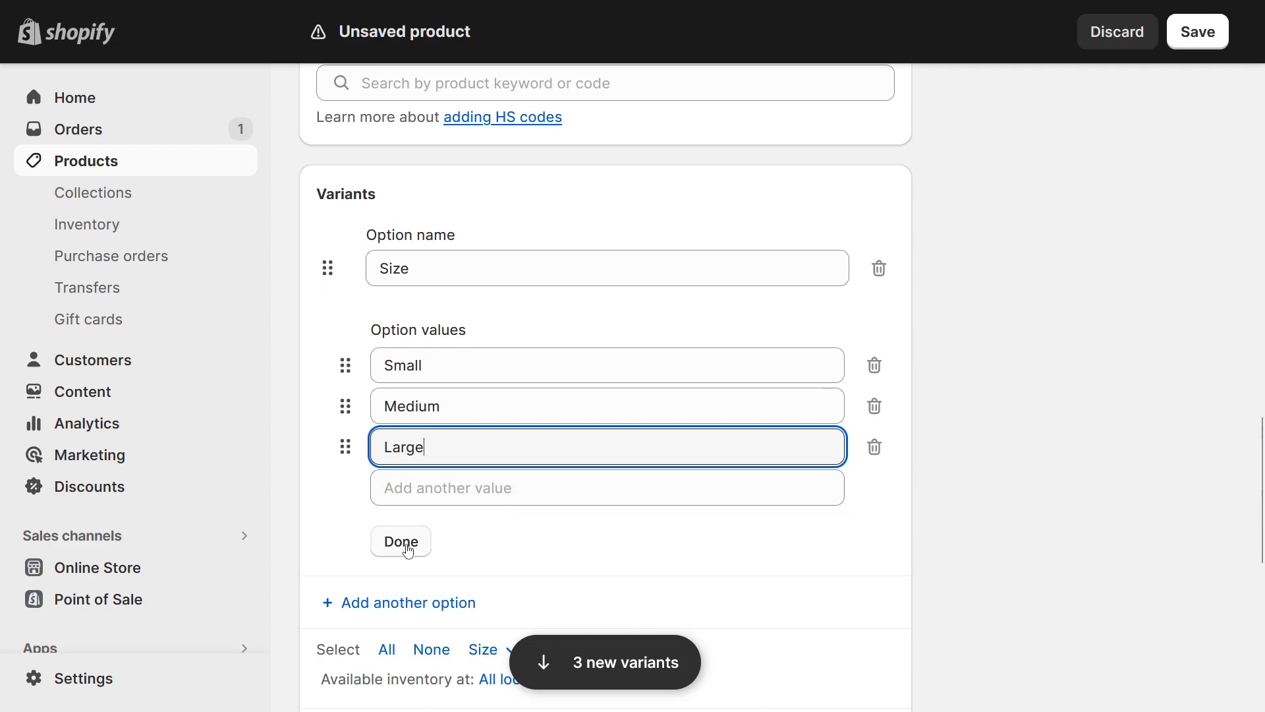
{"action": "left_click", "coordinate": [405, 542]}
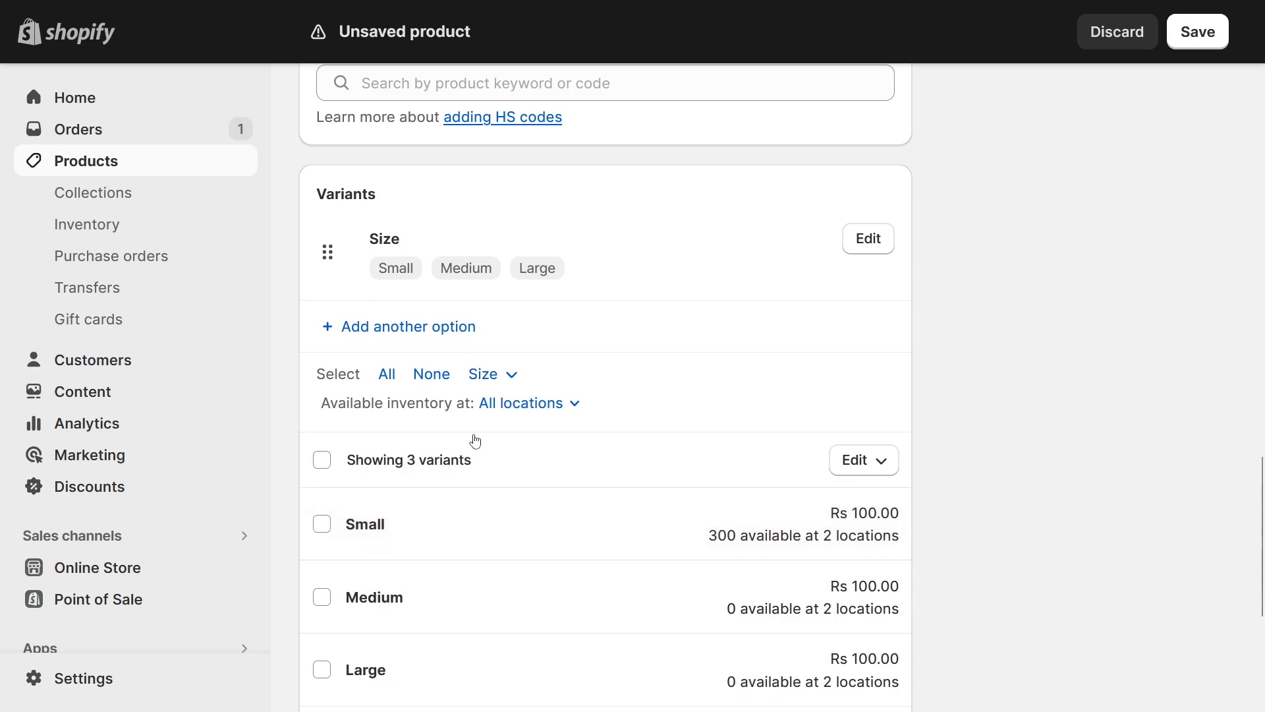
- Set the Small variant's price to Rs 85 and its cost per item to Rs 60
{"action": "scroll", "coordinate": [422, 362], "scroll_direction": "down", "scroll_amount": 4}
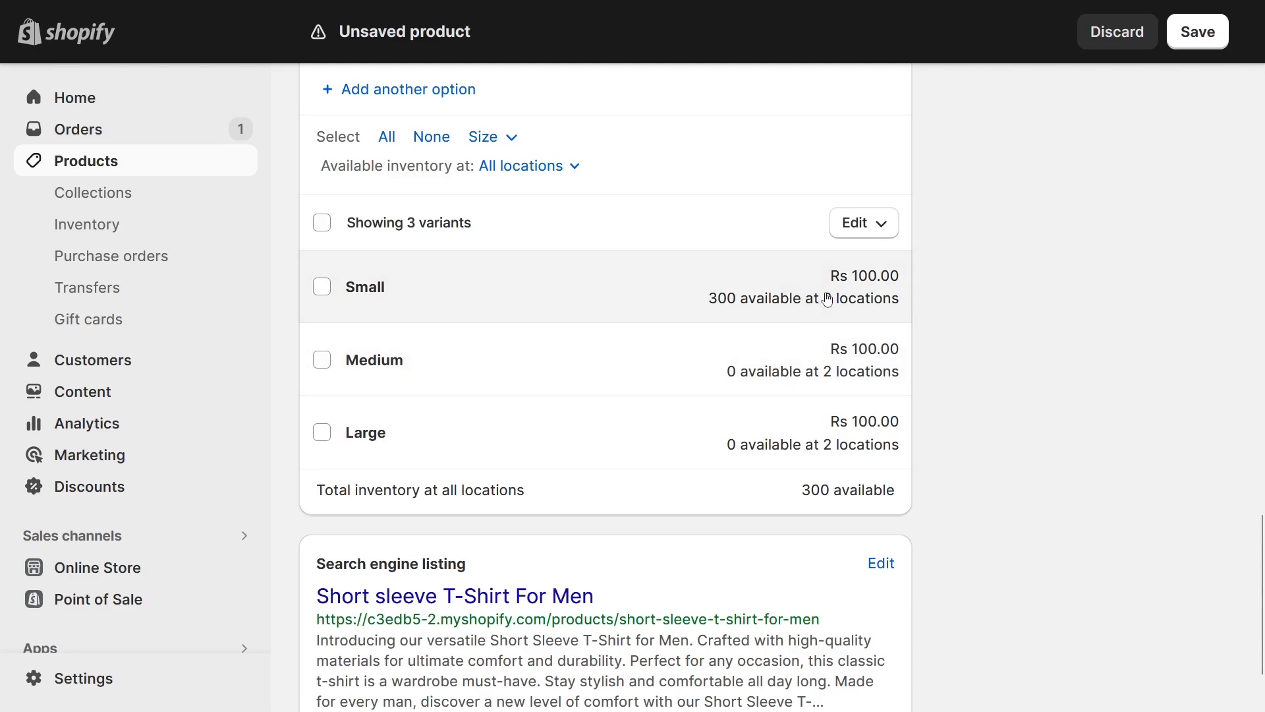
{"action": "left_click", "coordinate": [827, 300]}
{"action": "left_click", "coordinate": [363, 224]}
{"action": "key", "text": "Left"}
{"action": "key", "text": "shift+Right"}
{"action": "key", "text": "shift+Right"}
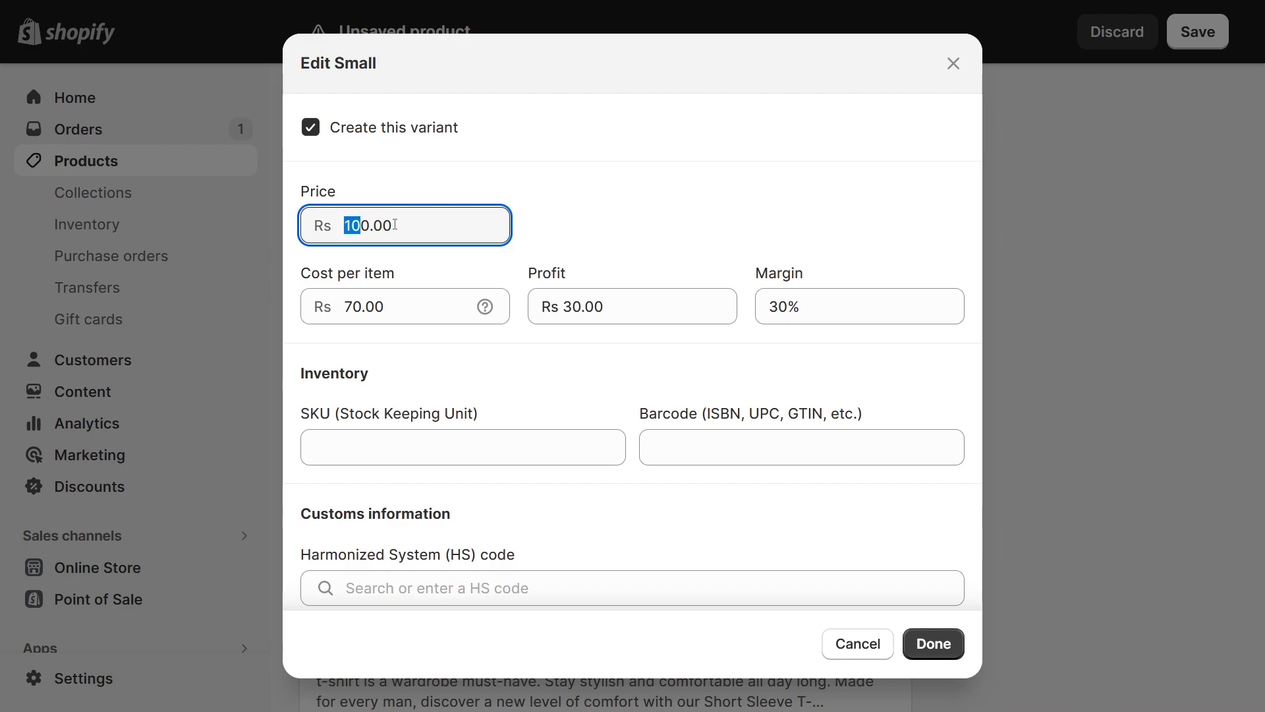
{"action": "type", "text": "85"}
{"action": "key", "text": "Delete"}
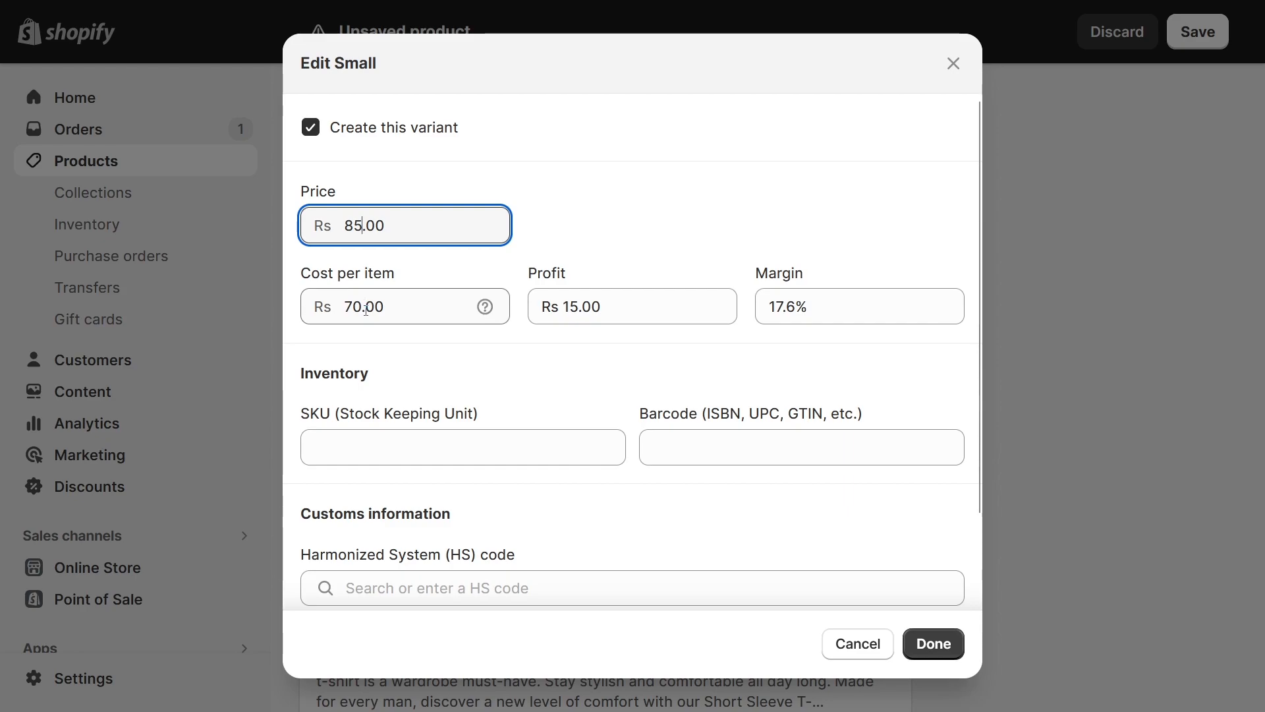
{"action": "left_click", "coordinate": [356, 306]}
{"action": "left_click", "coordinate": [355, 307]}
{"action": "key", "text": "BackSpace"}
{"action": "type", "text": "6"}
{"action": "left_click", "coordinate": [934, 643]}
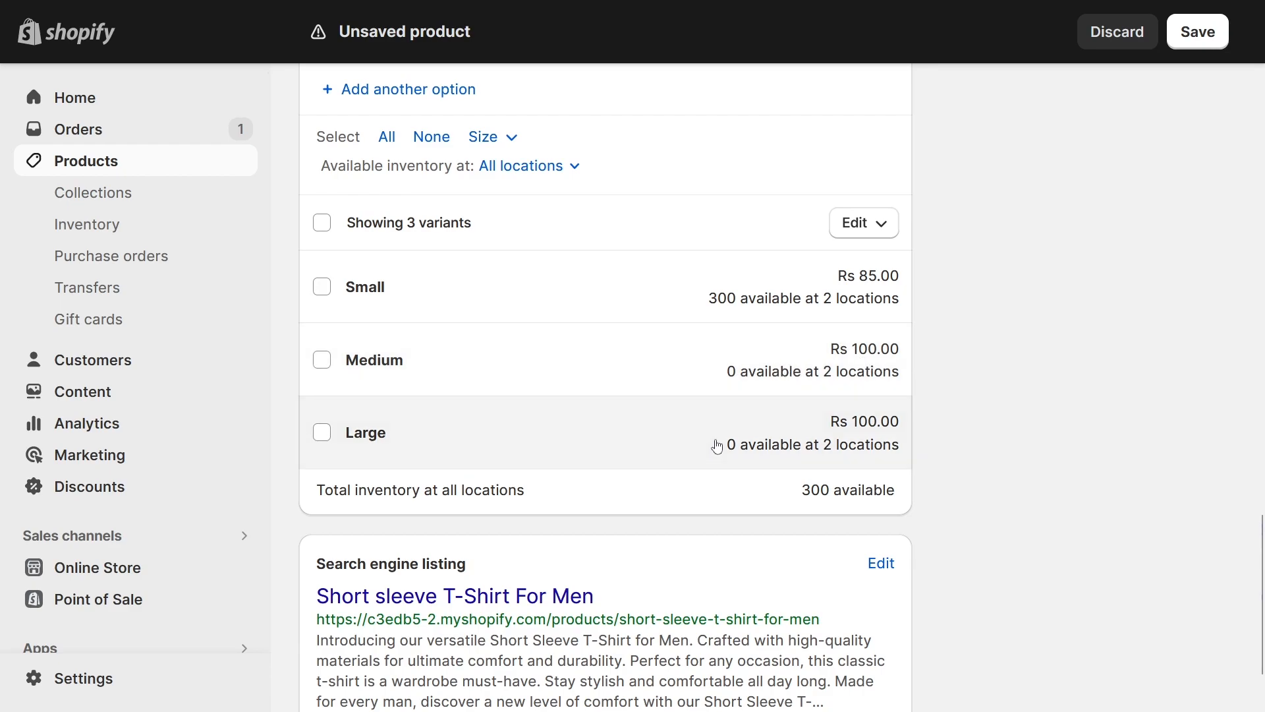
- Set the Large variant's price to Rs 120 and its cost per item to Rs 80
{"action": "left_click", "coordinate": [717, 446]}
{"action": "left_click", "coordinate": [359, 232]}
{"action": "left_click_drag", "start_coordinate": [359, 230], "coordinate": [352, 230]}
{"action": "type", "text": "2"}
{"action": "double_click", "coordinate": [353, 305]}
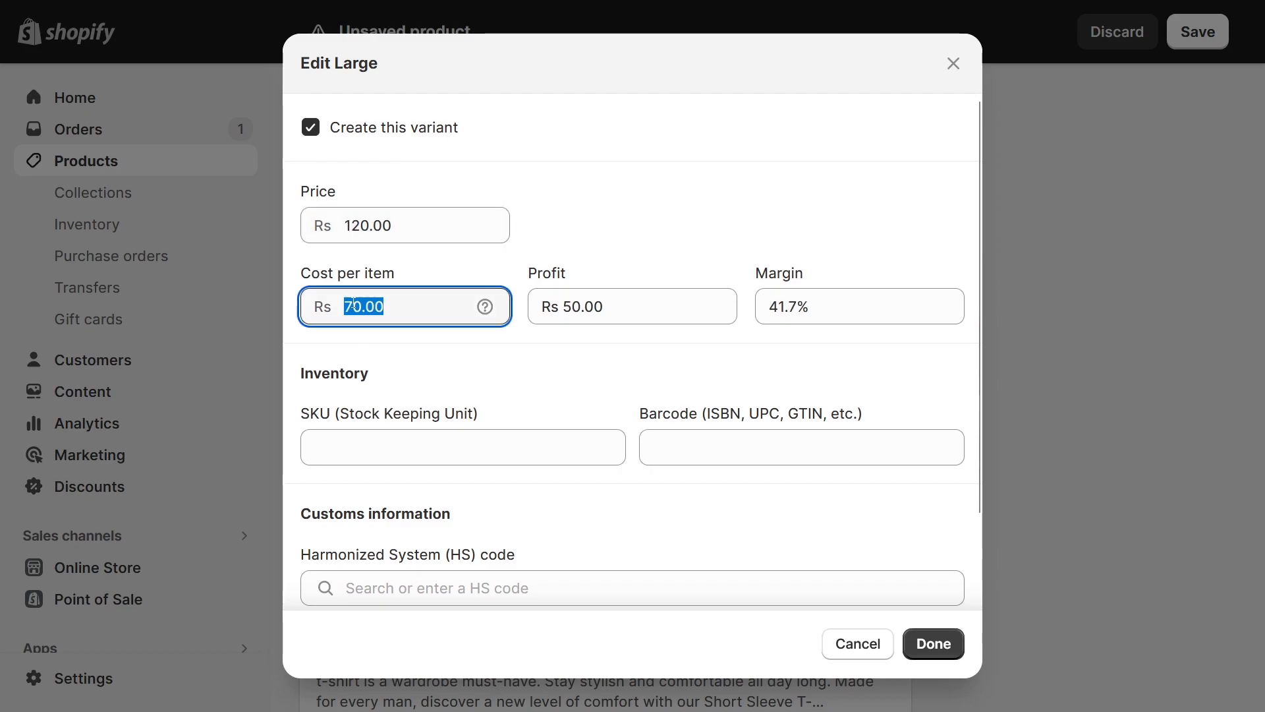
{"action": "left_click", "coordinate": [354, 304]}
{"action": "left_click_drag", "start_coordinate": [354, 304], "coordinate": [344, 305]}
{"action": "type", "text": "8"}
{"action": "left_click", "coordinate": [933, 643]}
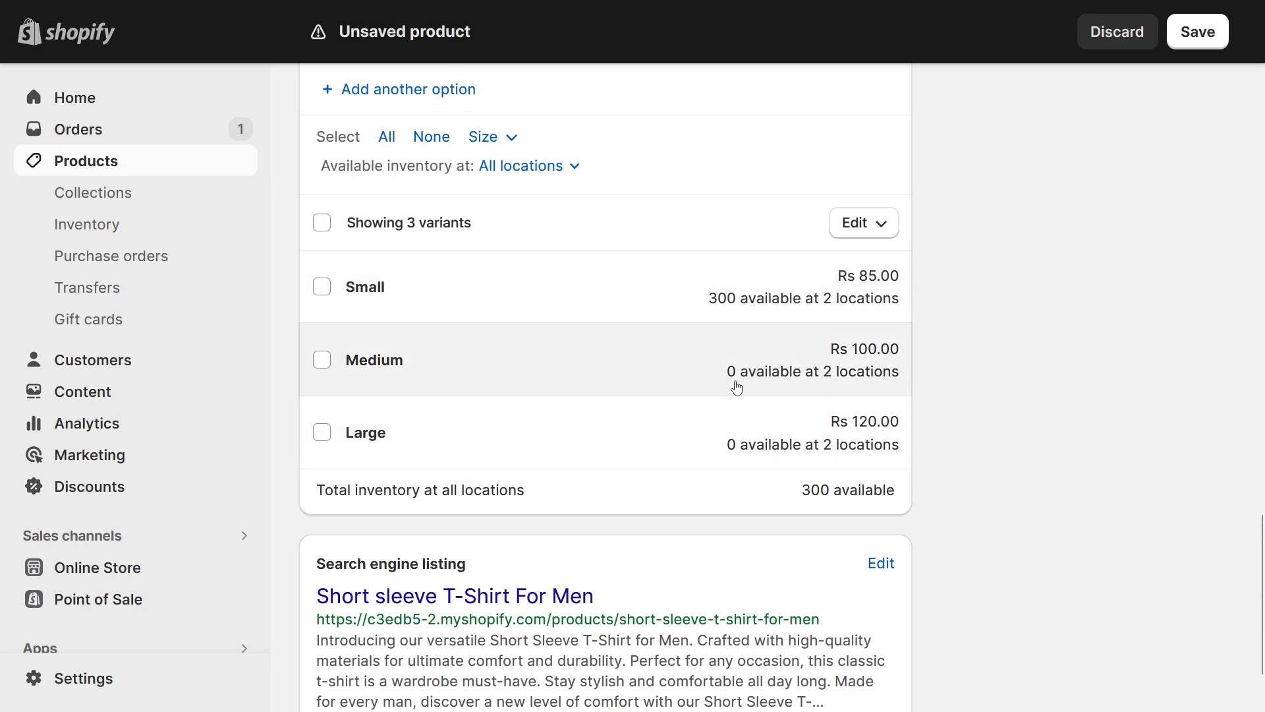
- Check the Medium variant's price, cost, inventory and customs fields
{"action": "left_click", "coordinate": [709, 376]}
{"action": "scroll", "coordinate": [466, 376], "scroll_direction": "down", "scroll_amount": 3}
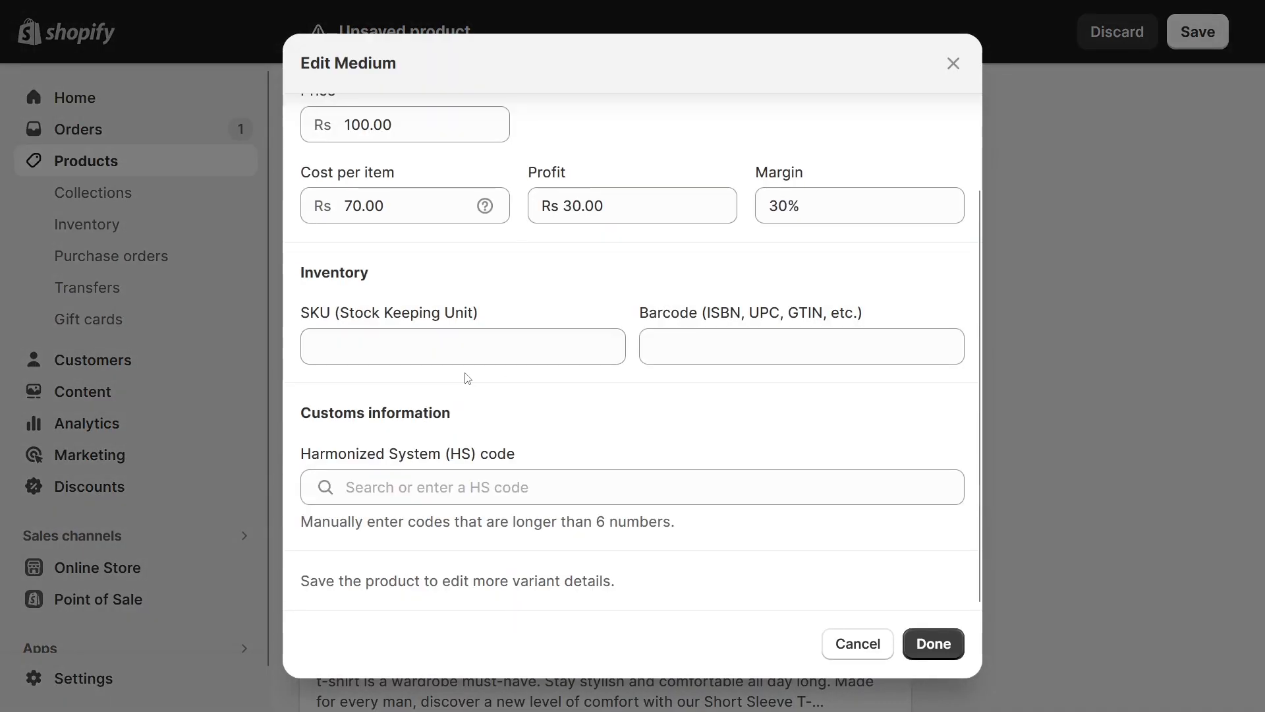
{"action": "key", "text": "Escape"}
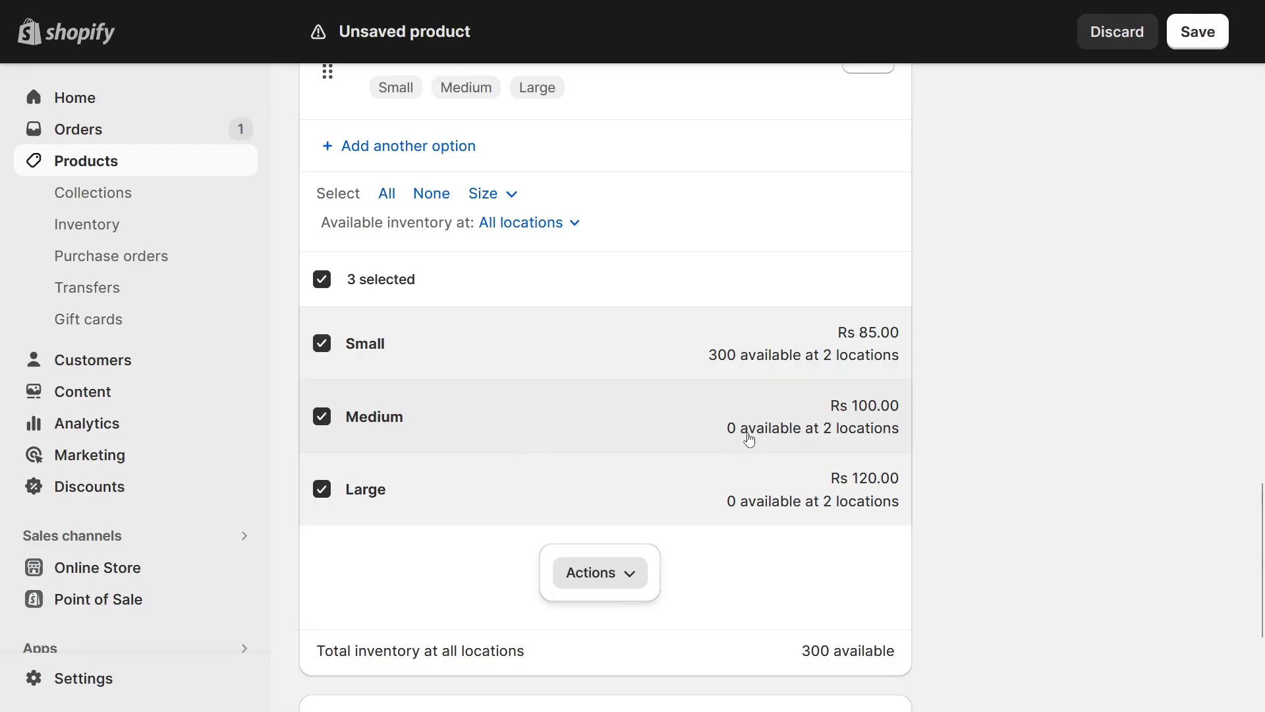
- Set the Medium variant's on-hand quantity to 50 at the street-address location, leaving the other variants unselected
{"action": "left_click", "coordinate": [324, 282]}
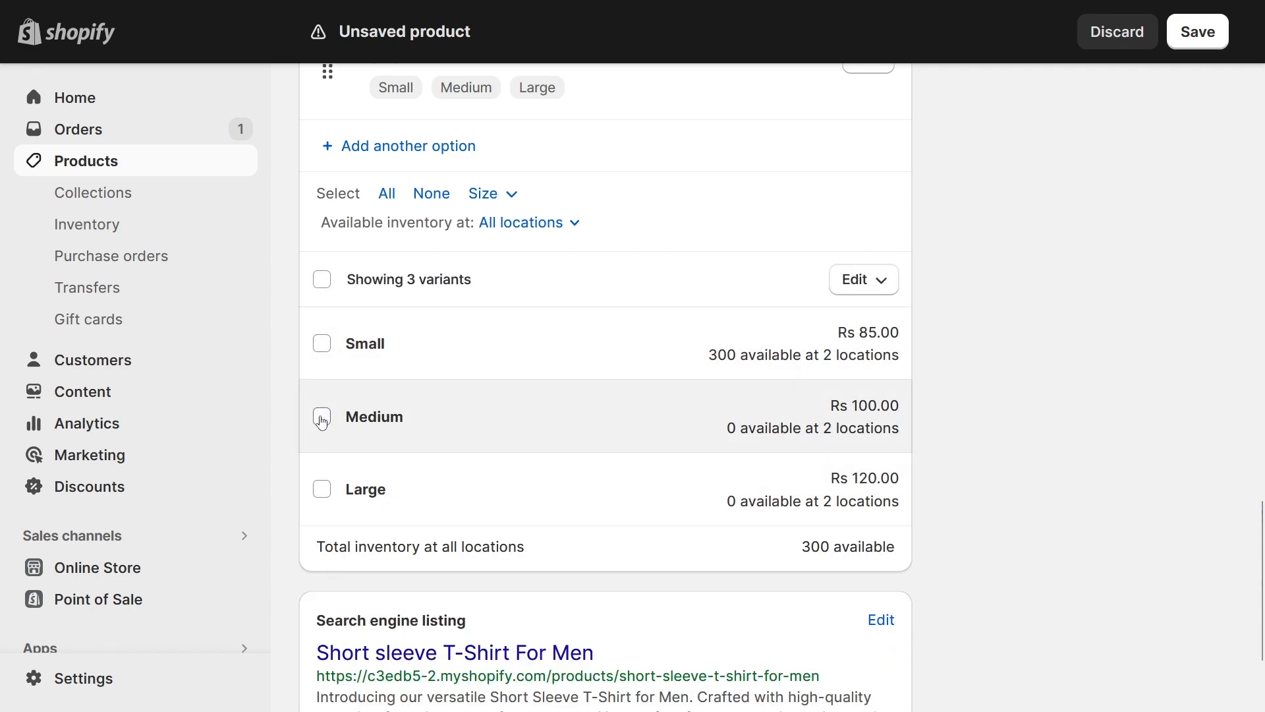
{"action": "left_click", "coordinate": [325, 417]}
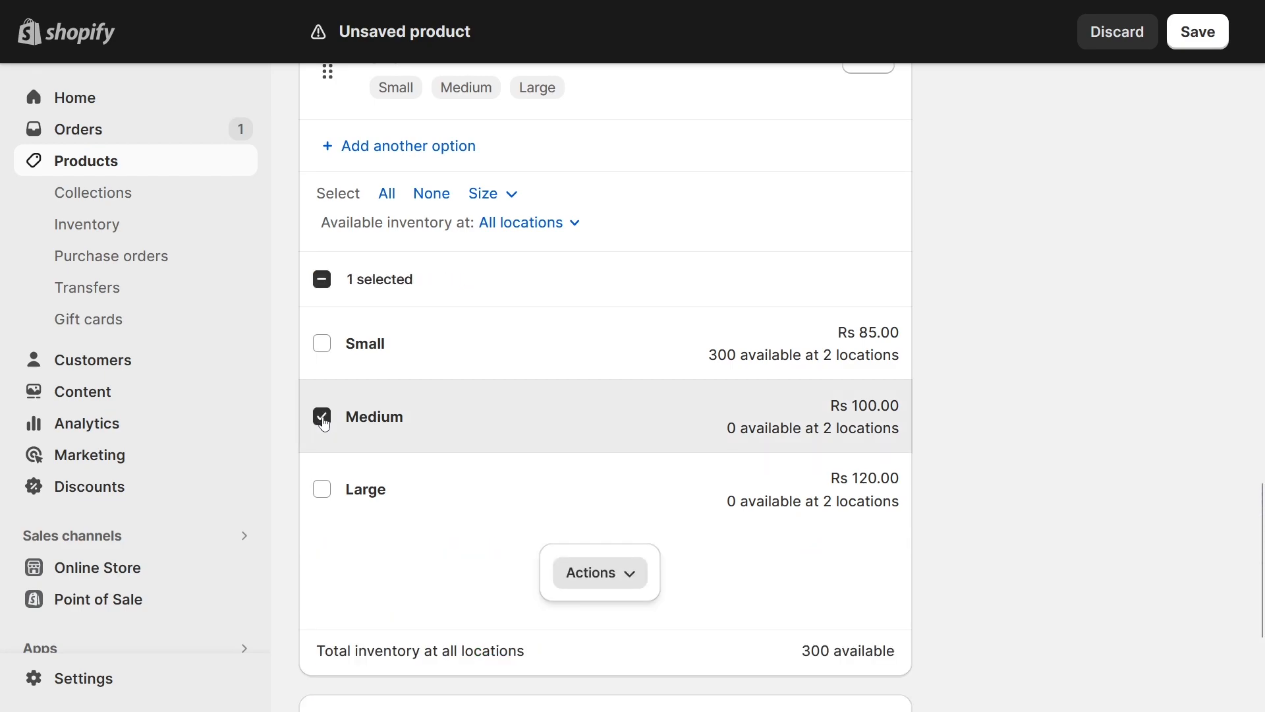
{"action": "left_click", "coordinate": [577, 582]}
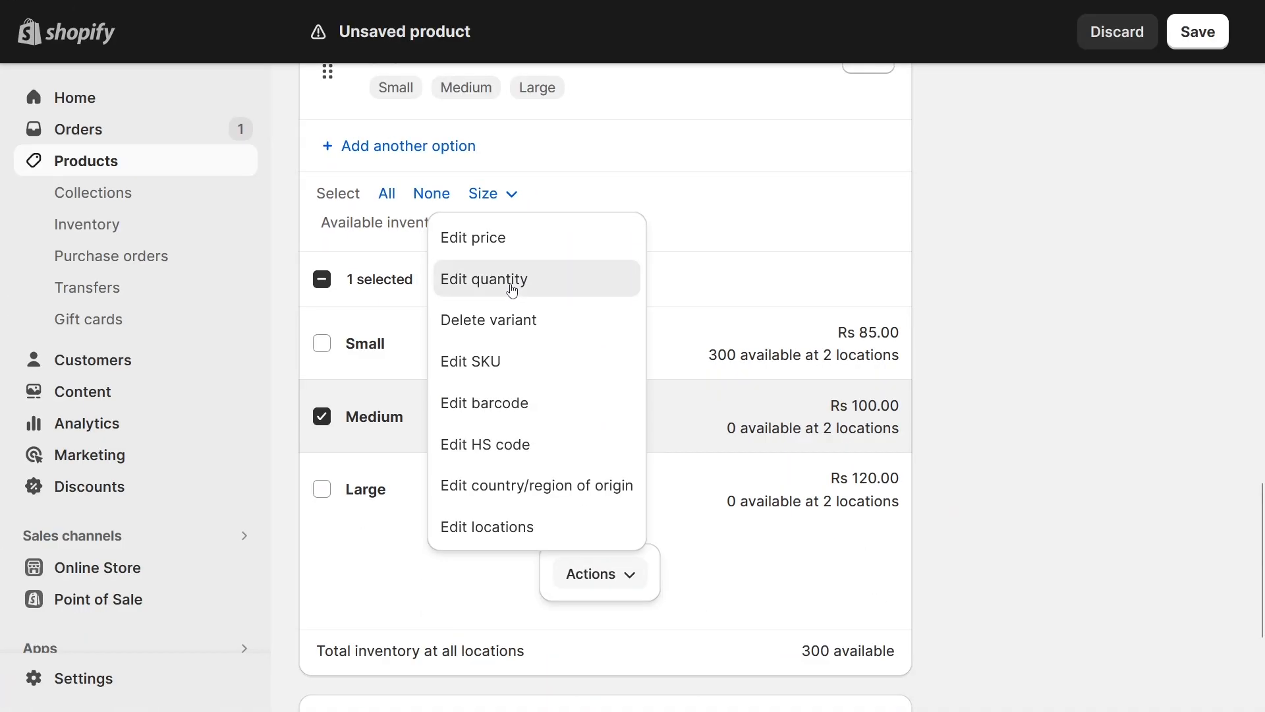
{"action": "left_click", "coordinate": [572, 297]}
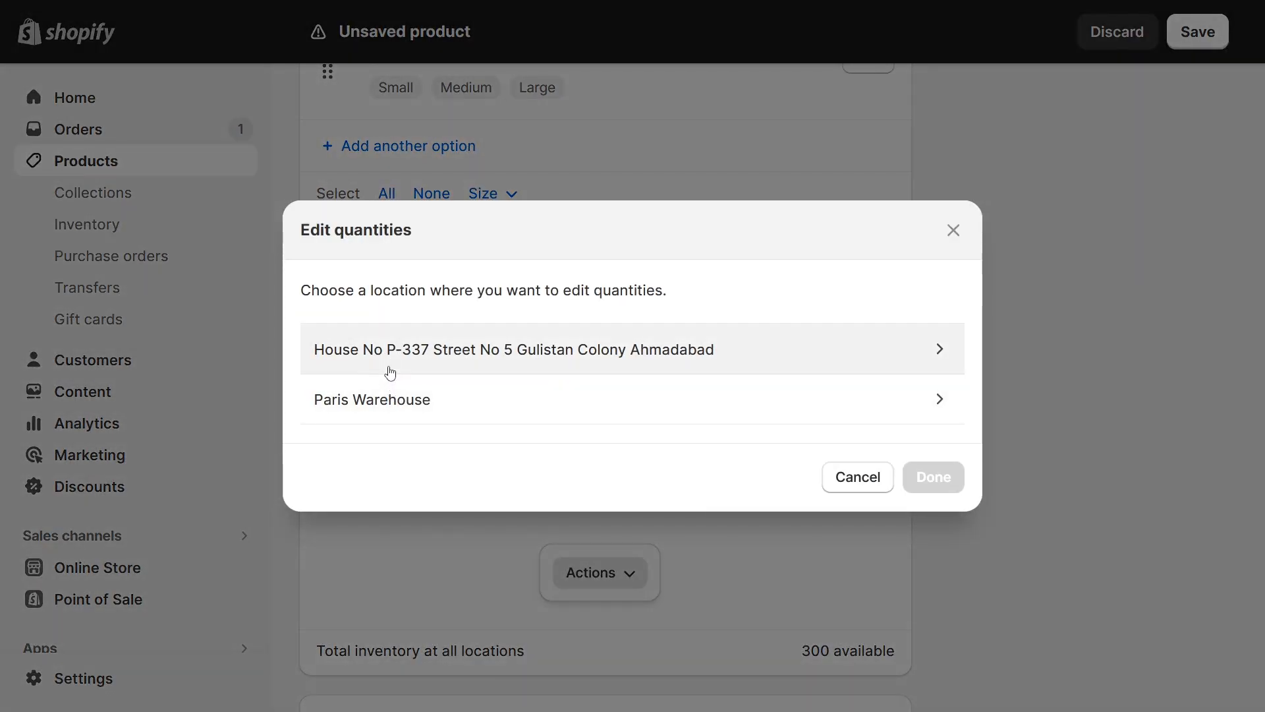
{"action": "left_click", "coordinate": [497, 348]}
{"action": "left_click", "coordinate": [839, 383]}
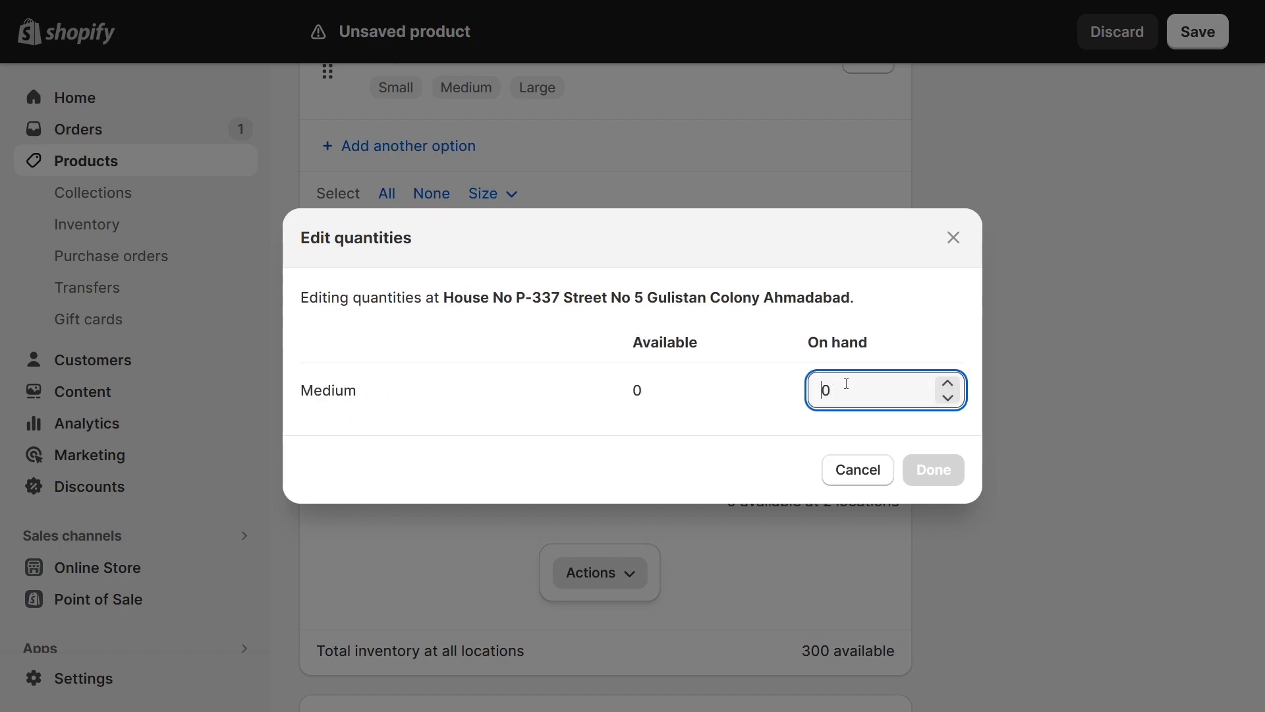
{"action": "type", "text": "5"}
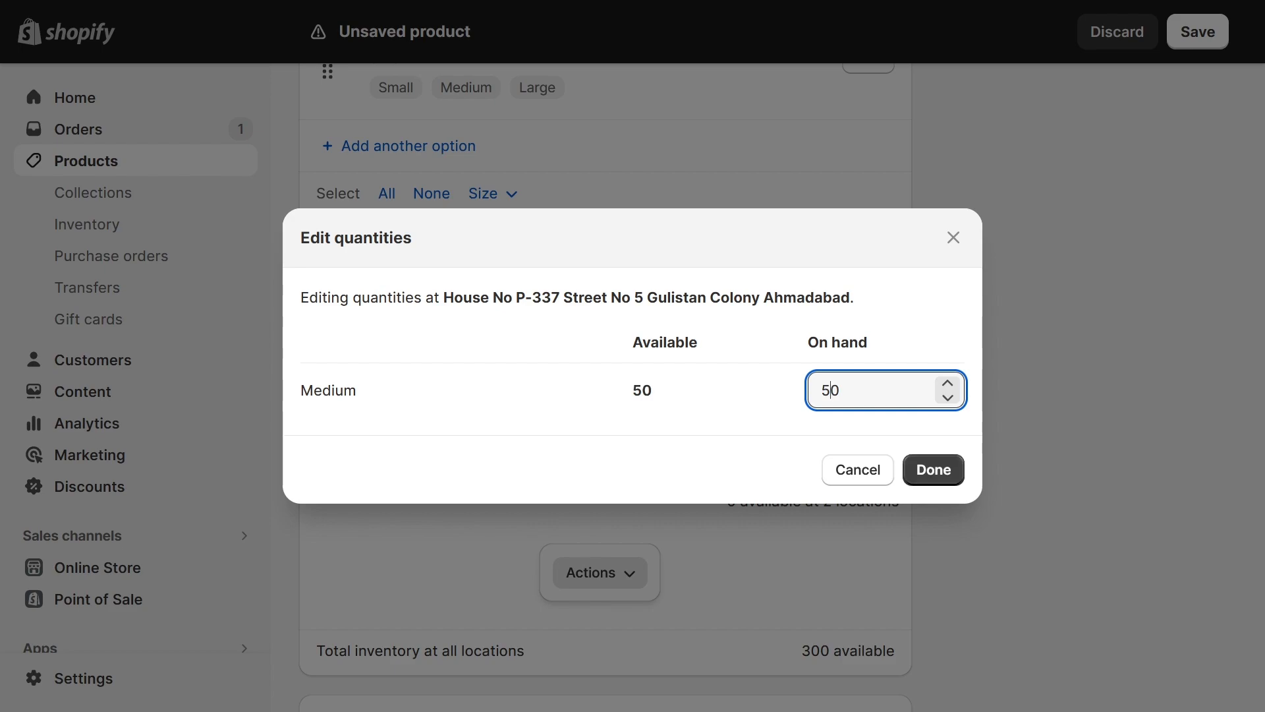
{"action": "left_click", "coordinate": [944, 472]}
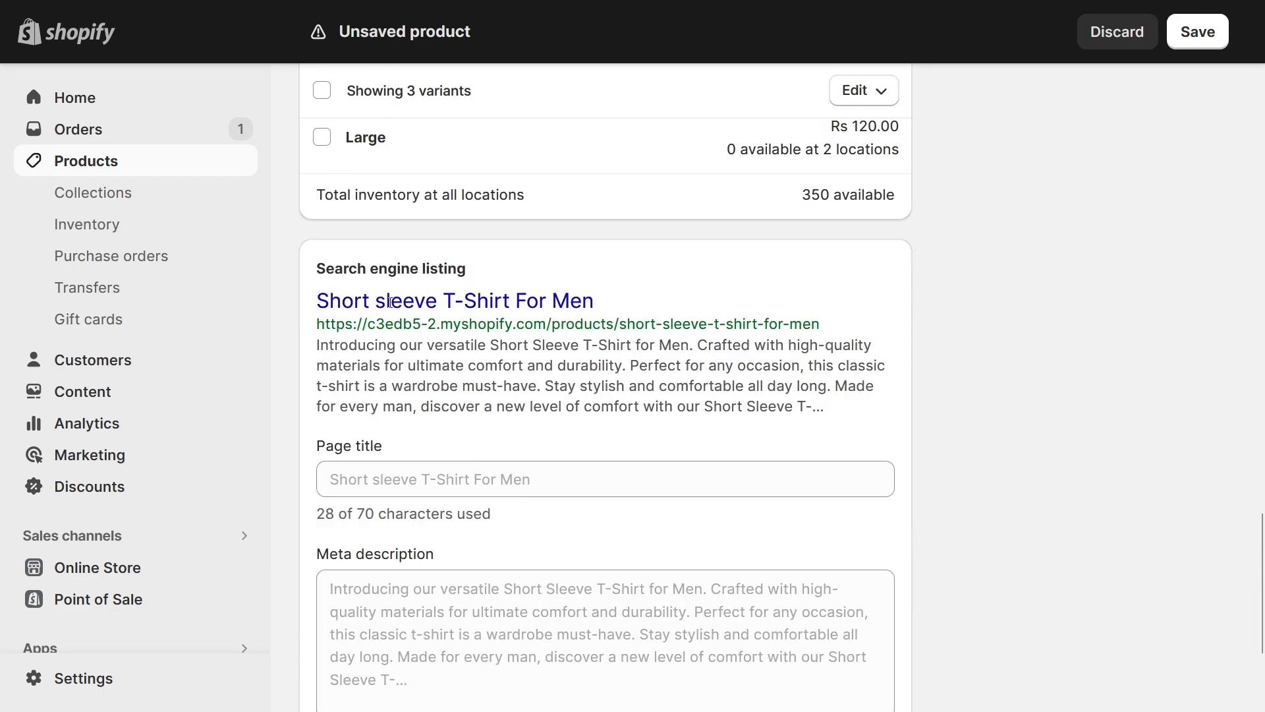
- Change the URL handle in the product's search engine listing to short-sleeve-shirts
{"action": "left_click_drag", "start_coordinate": [476, 268], "coordinate": [318, 272]}
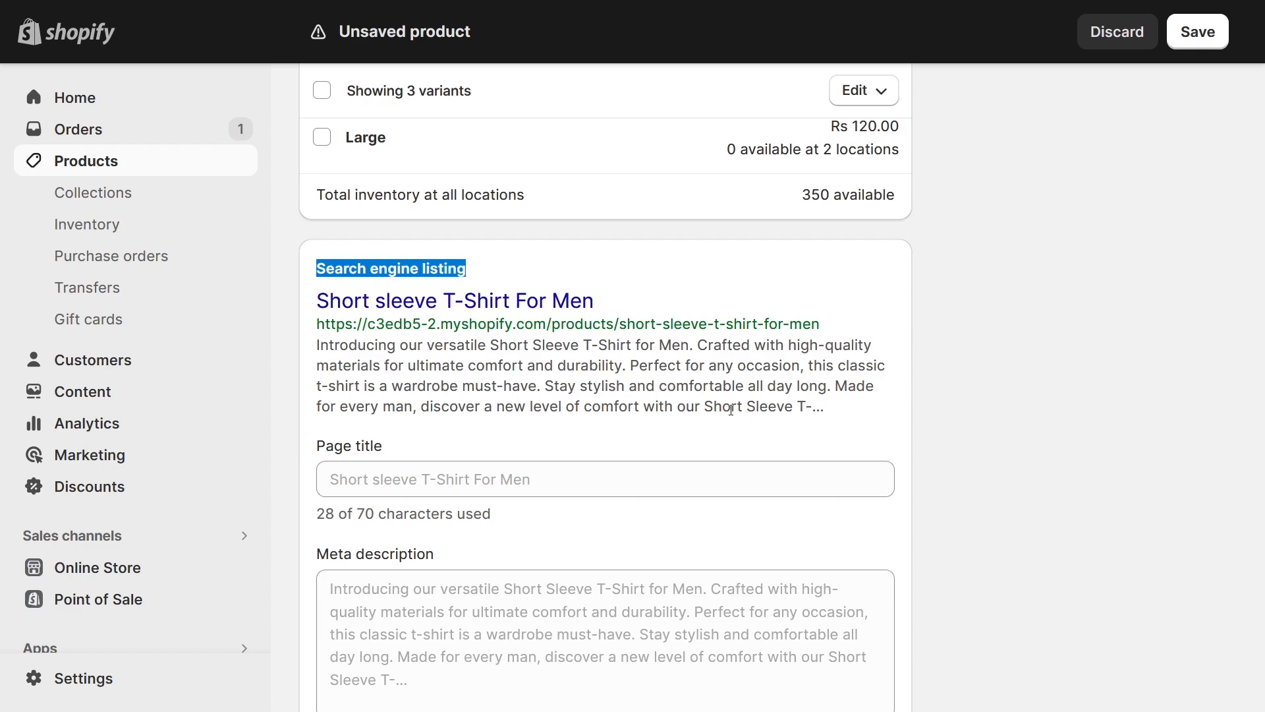
{"action": "scroll", "coordinate": [307, 315], "scroll_direction": "down", "scroll_amount": 3}
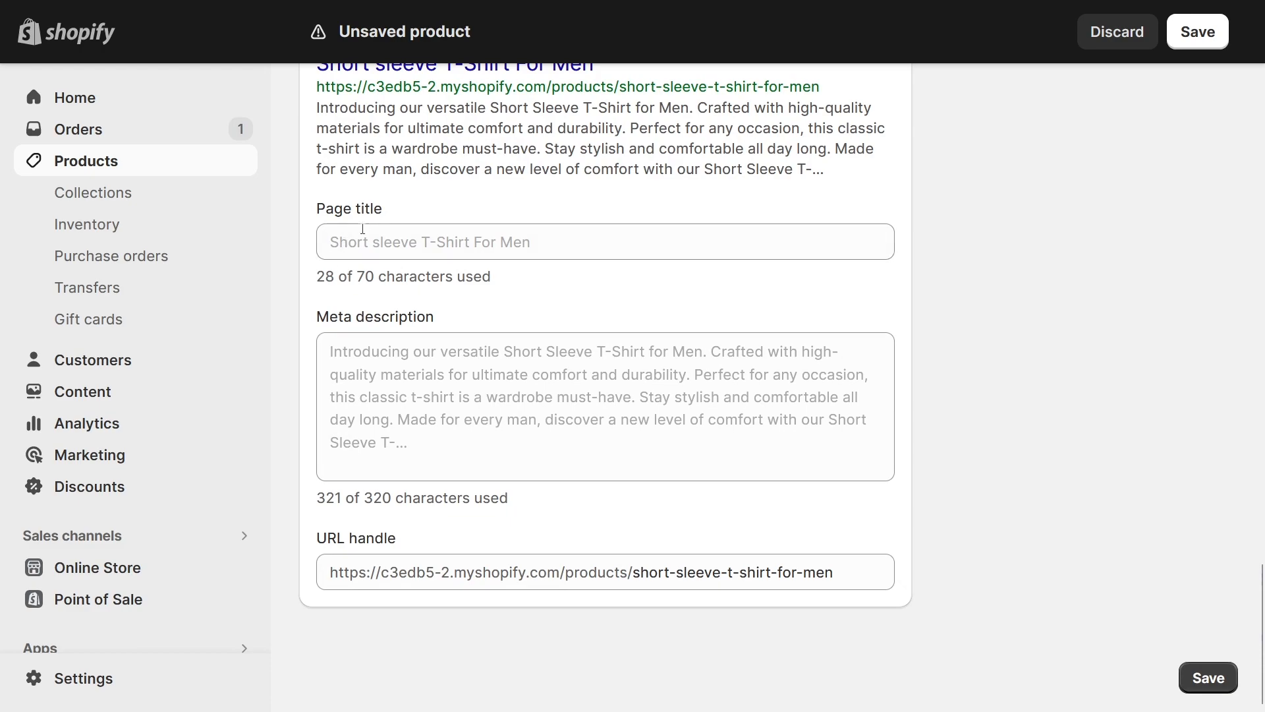
{"action": "left_click", "coordinate": [330, 240]}
{"action": "left_click", "coordinate": [370, 400]}
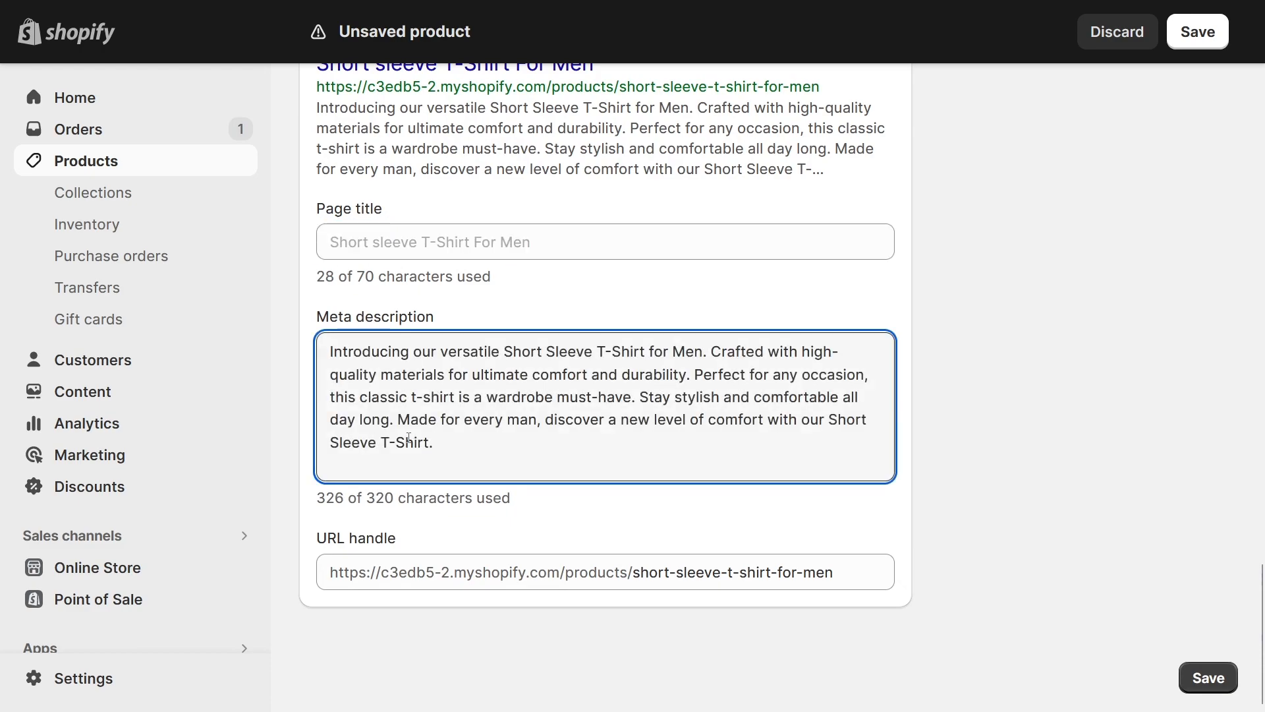
{"action": "left_click_drag", "start_coordinate": [837, 570], "coordinate": [523, 572]}
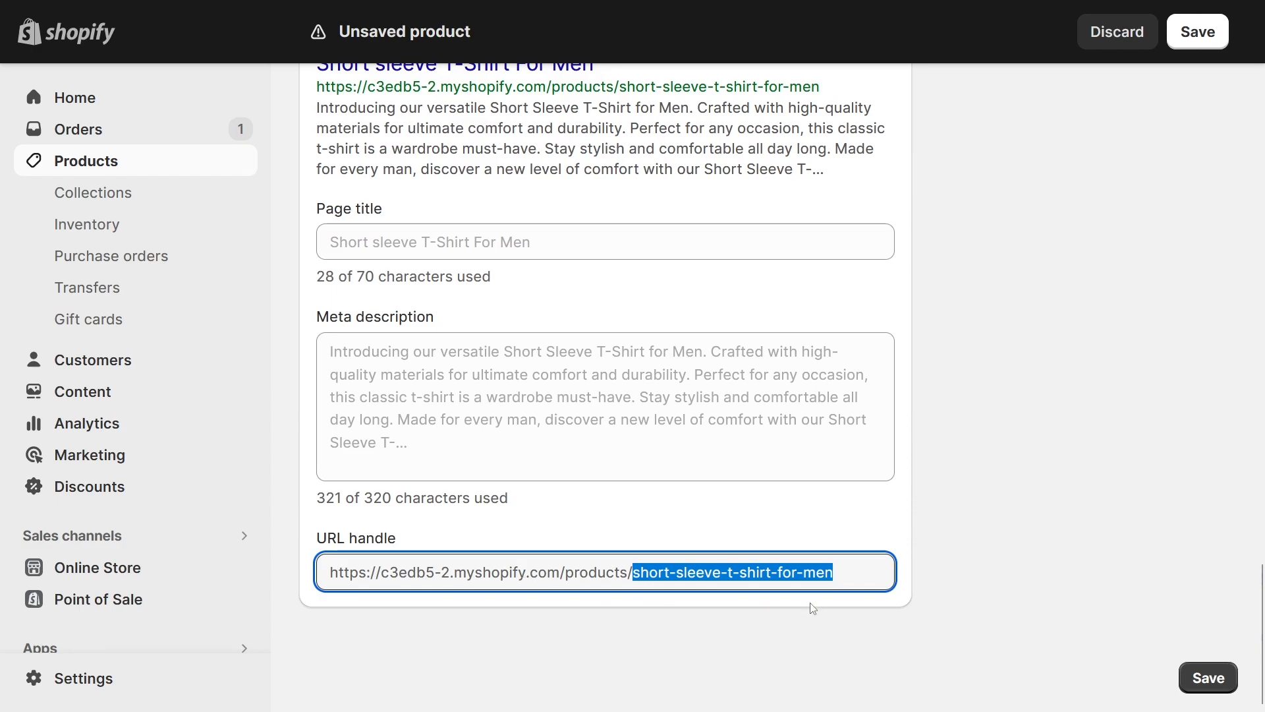
{"action": "left_click", "coordinate": [800, 570]}
{"action": "triple_click", "coordinate": [800, 570]}
{"action": "left_click", "coordinate": [799, 569]}
{"action": "key", "text": "ctrl+shift+Left"}
{"action": "key", "text": "ctrl+shift+Left"}
{"action": "key", "text": "ctrl+shift+Left"}
{"action": "key", "text": "ctrl+shift+Left"}
{"action": "key", "text": "BackSpace"}
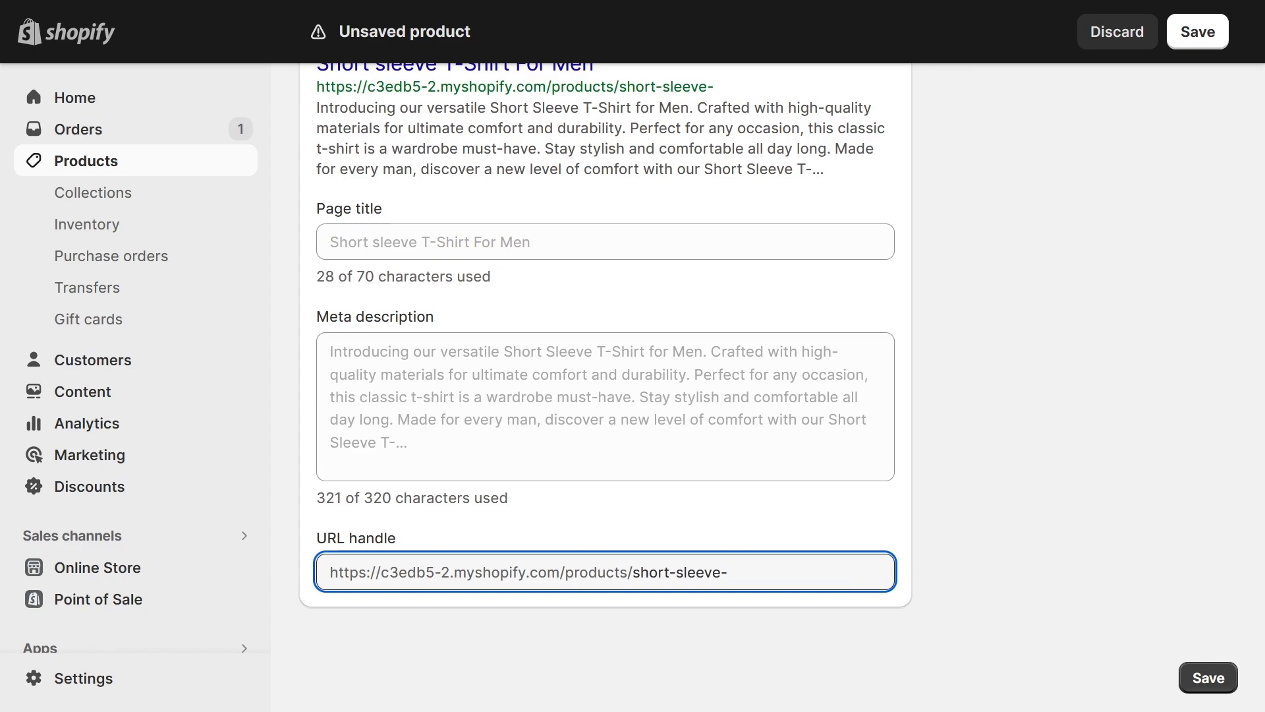
{"action": "type", "text": "shirts"}
{"action": "key", "text": "ctrl+a"}
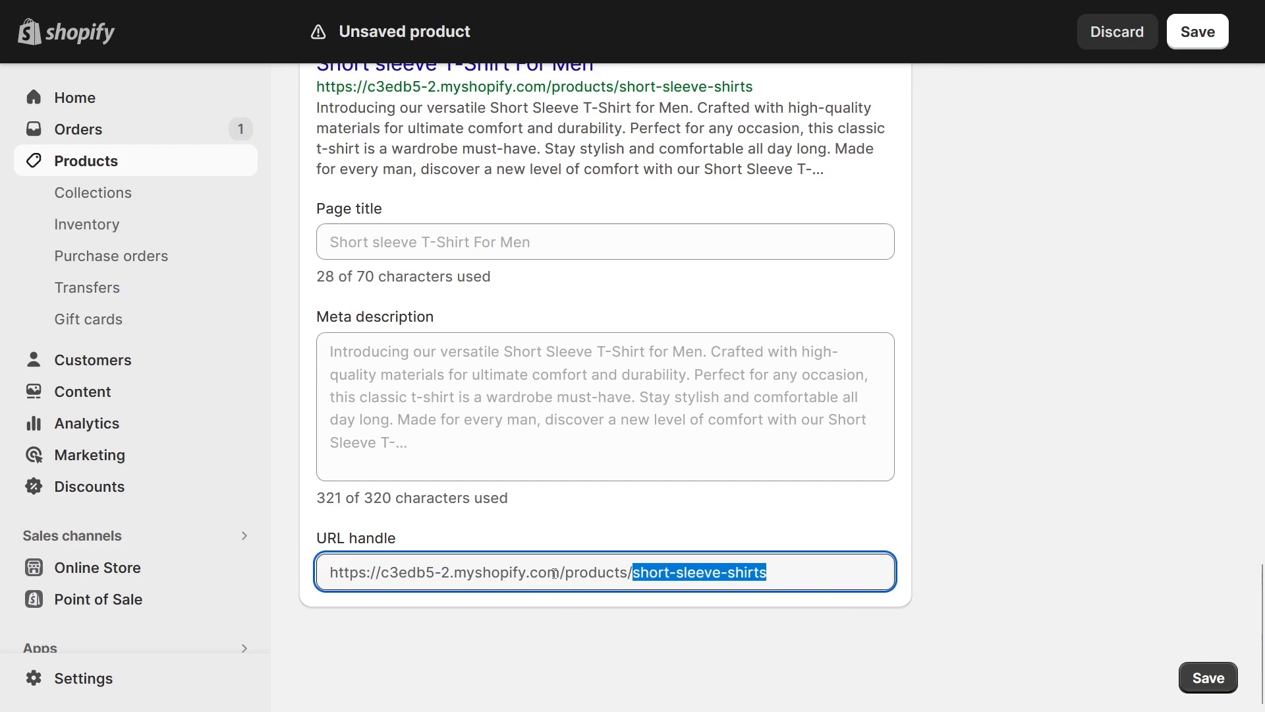
{"action": "left_click", "coordinate": [548, 570]}
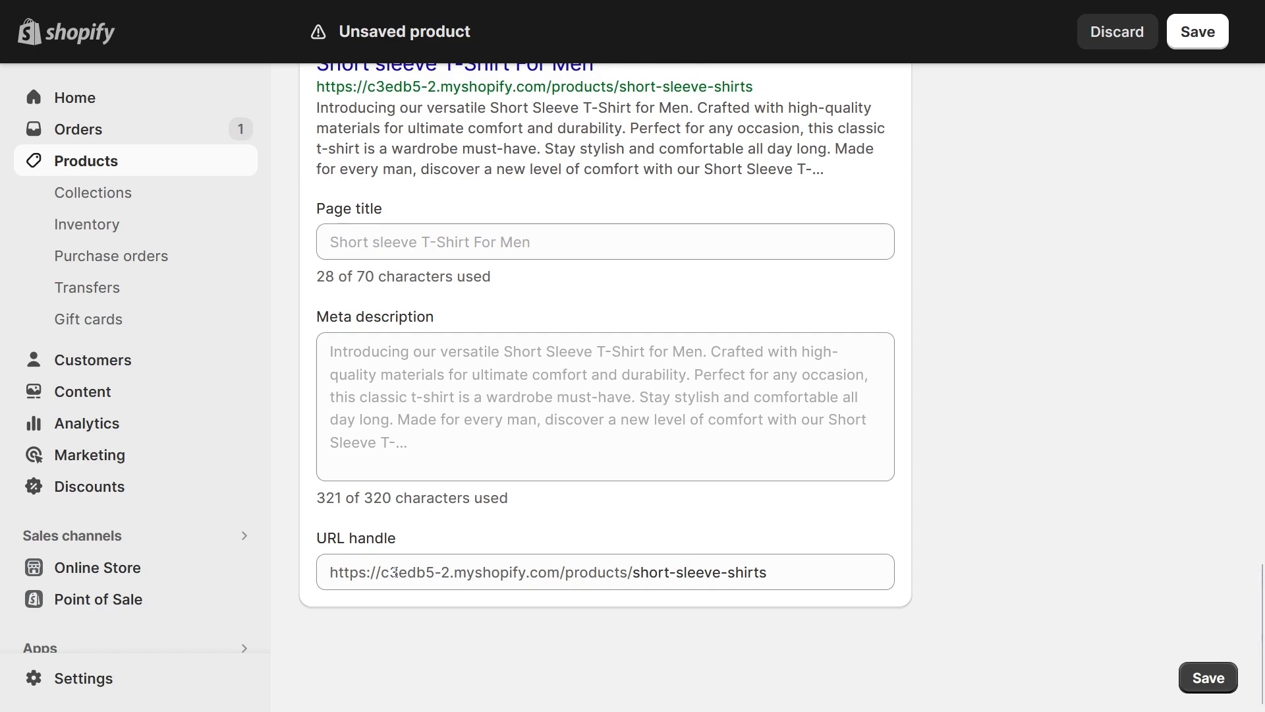
{"action": "left_click_drag", "start_coordinate": [632, 572], "coordinate": [819, 570]}
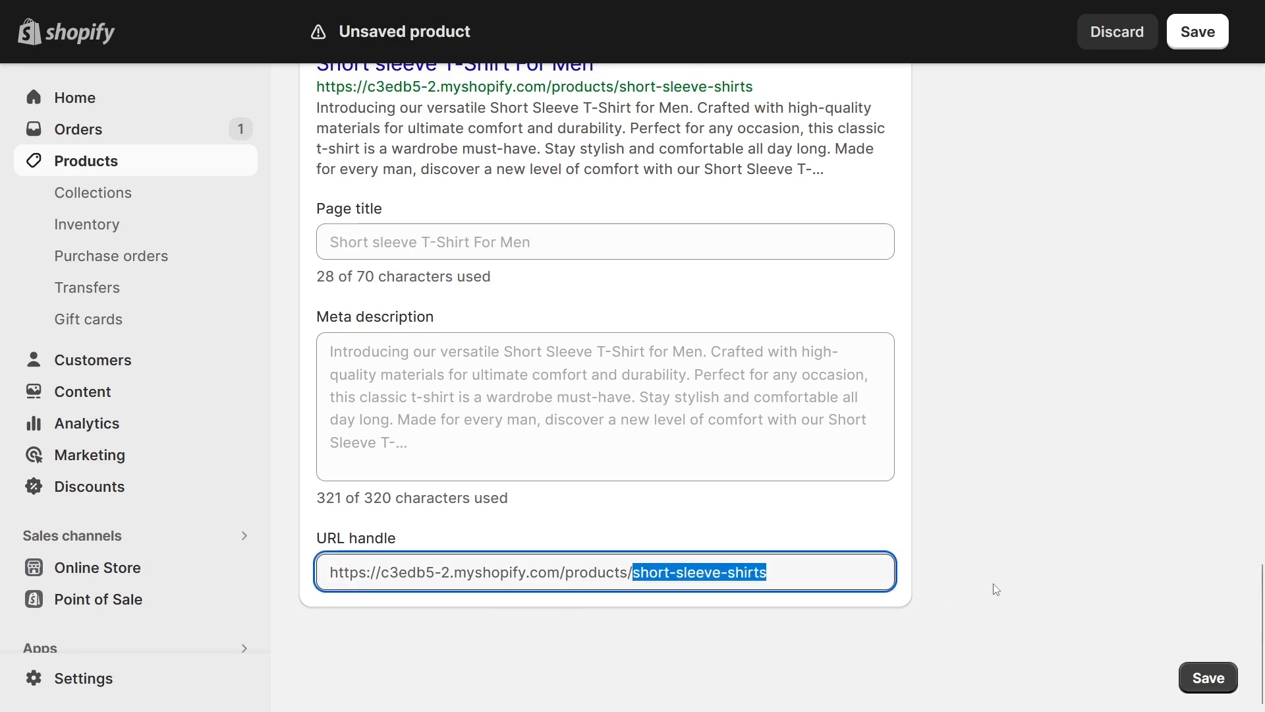
- Review the product's status options, sales channels, media and pricing before saving
{"action": "scroll", "coordinate": [1036, 597], "scroll_direction": "up", "scroll_amount": 20}
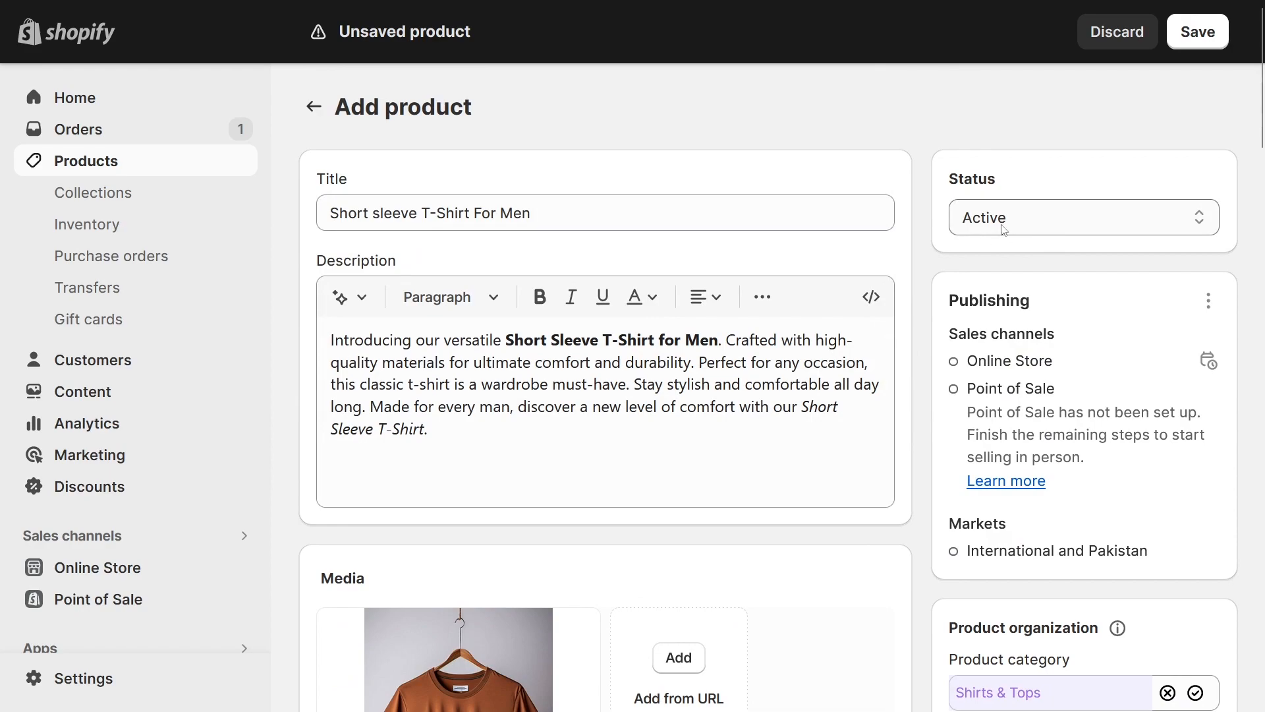
{"action": "left_click", "coordinate": [1003, 228]}
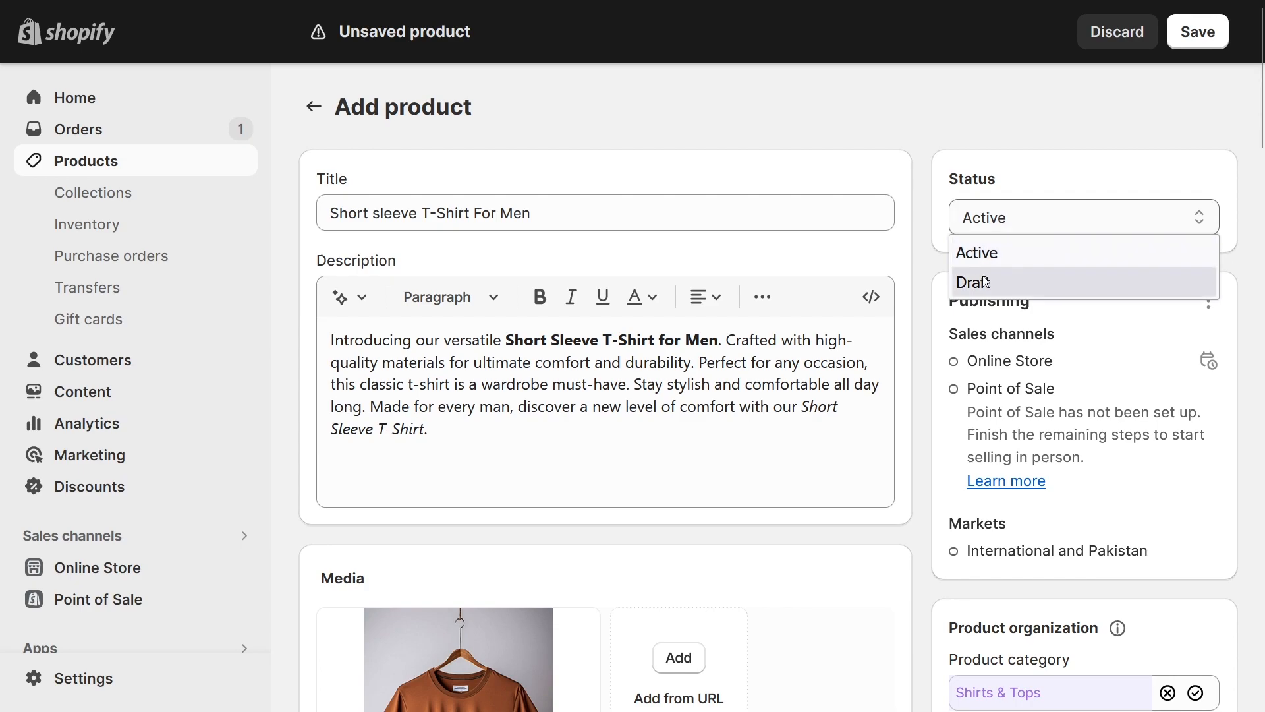
{"action": "left_click", "coordinate": [945, 289]}
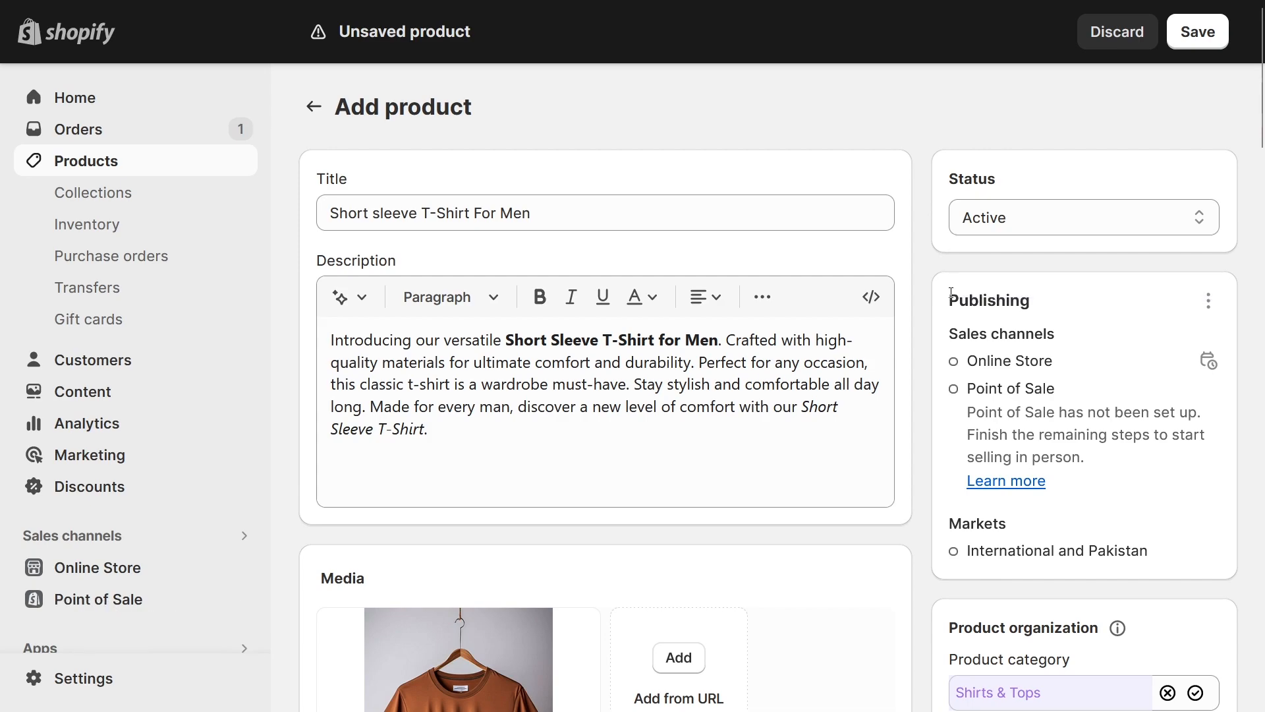
{"action": "scroll", "coordinate": [962, 294], "scroll_direction": "down", "scroll_amount": 2}
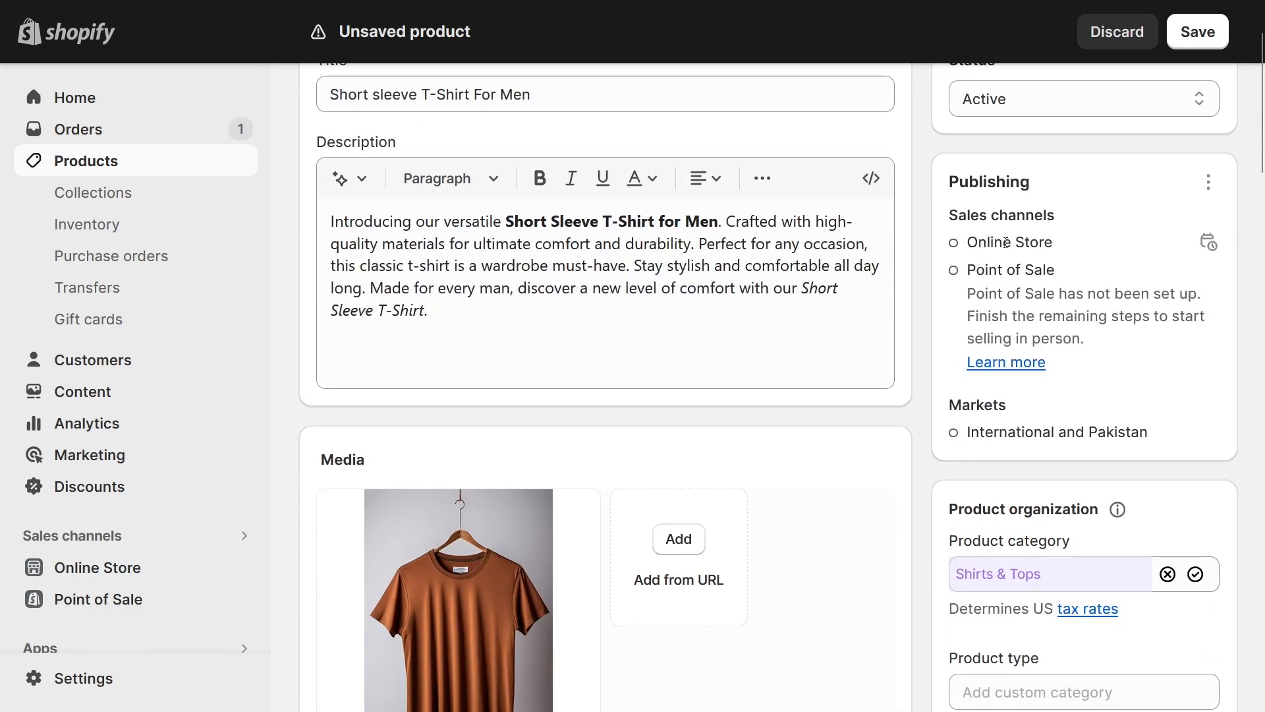
{"action": "left_click_drag", "start_coordinate": [1063, 245], "coordinate": [964, 247]}
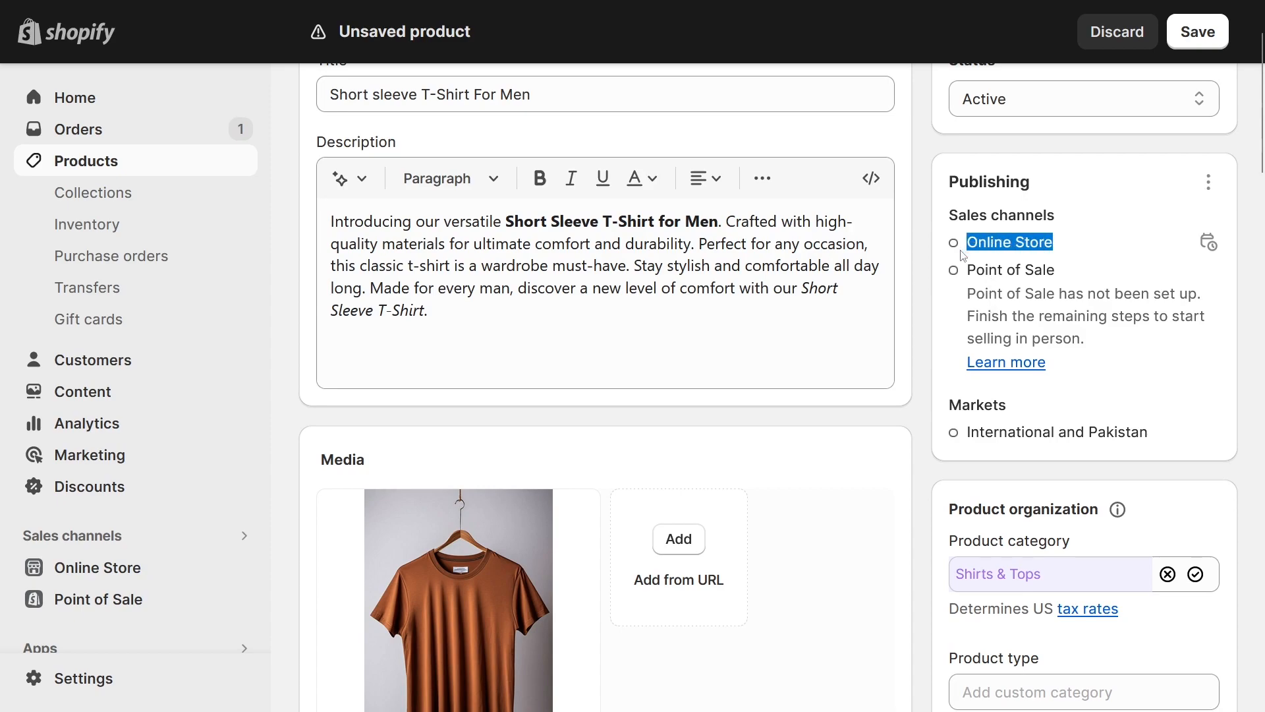
{"action": "mouse_move", "coordinate": [1049, 269]}
{"action": "left_mouse_down"}
{"action": "mouse_move", "coordinate": [984, 269]}
{"action": "mouse_move", "coordinate": [1057, 270]}
{"action": "left_mouse_up"}
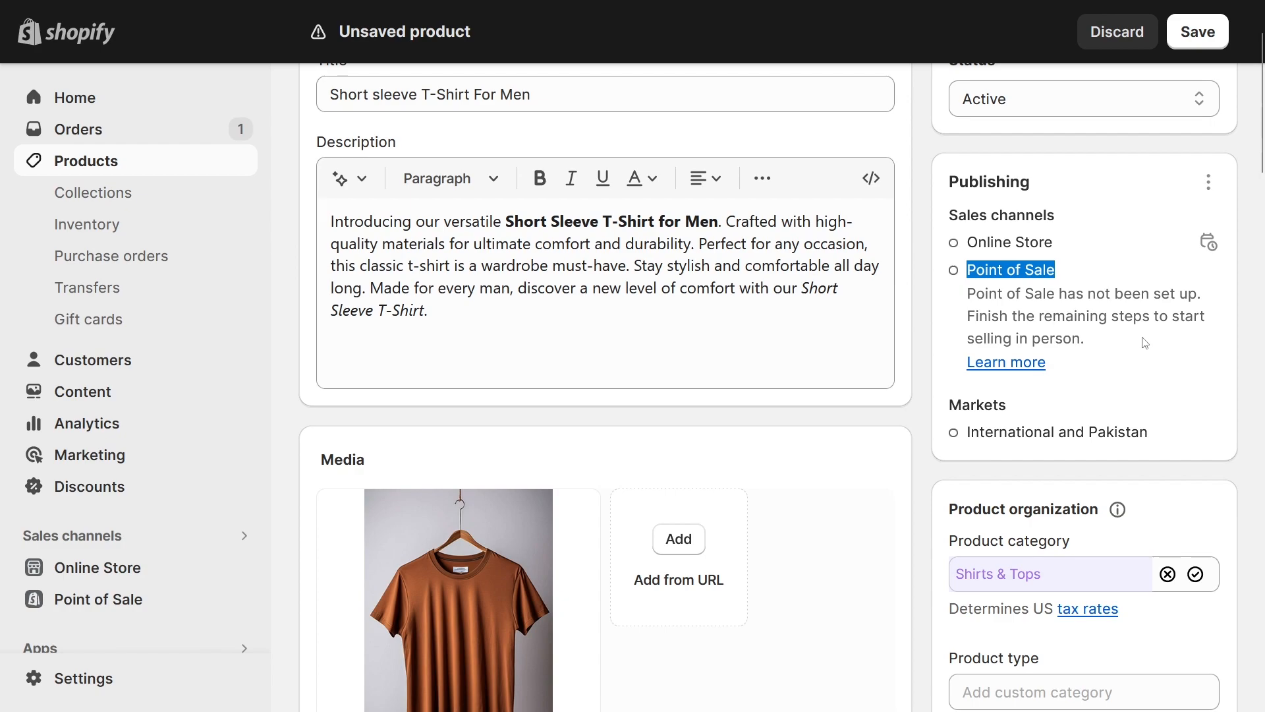
{"action": "scroll", "coordinate": [991, 290], "scroll_direction": "down", "scroll_amount": 3}
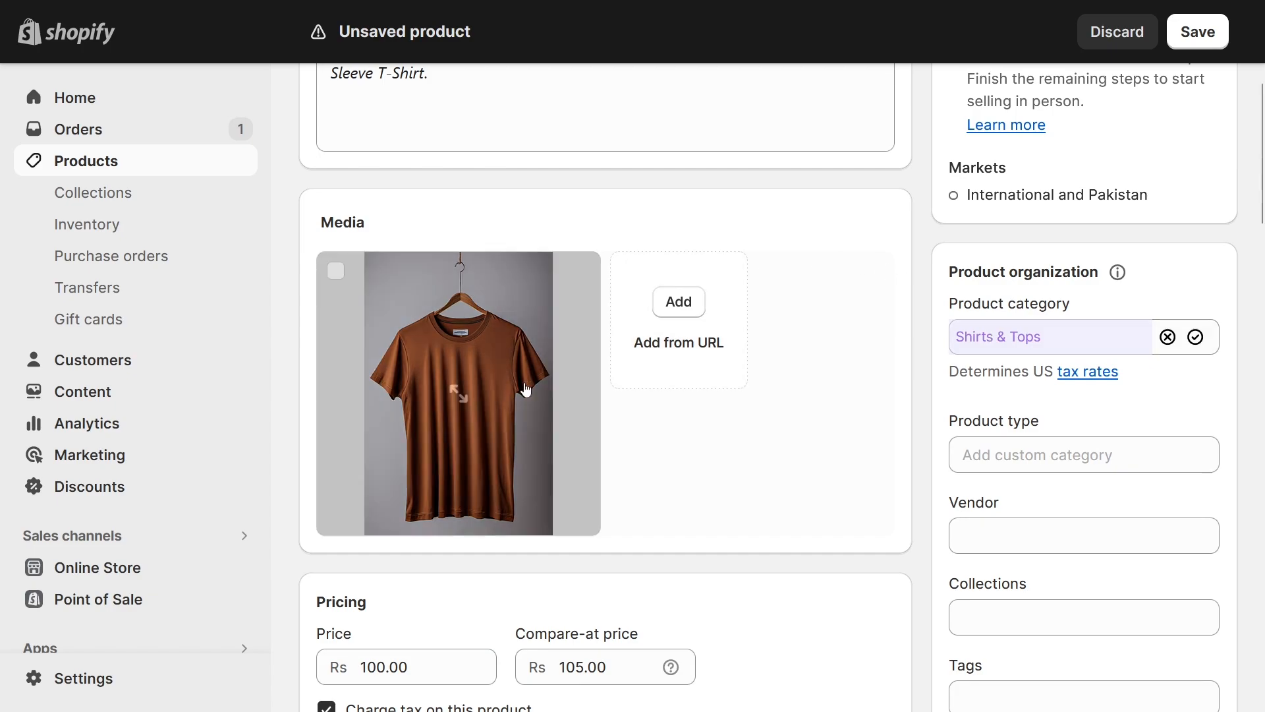
{"action": "scroll", "coordinate": [457, 390], "scroll_direction": "down", "scroll_amount": 3}
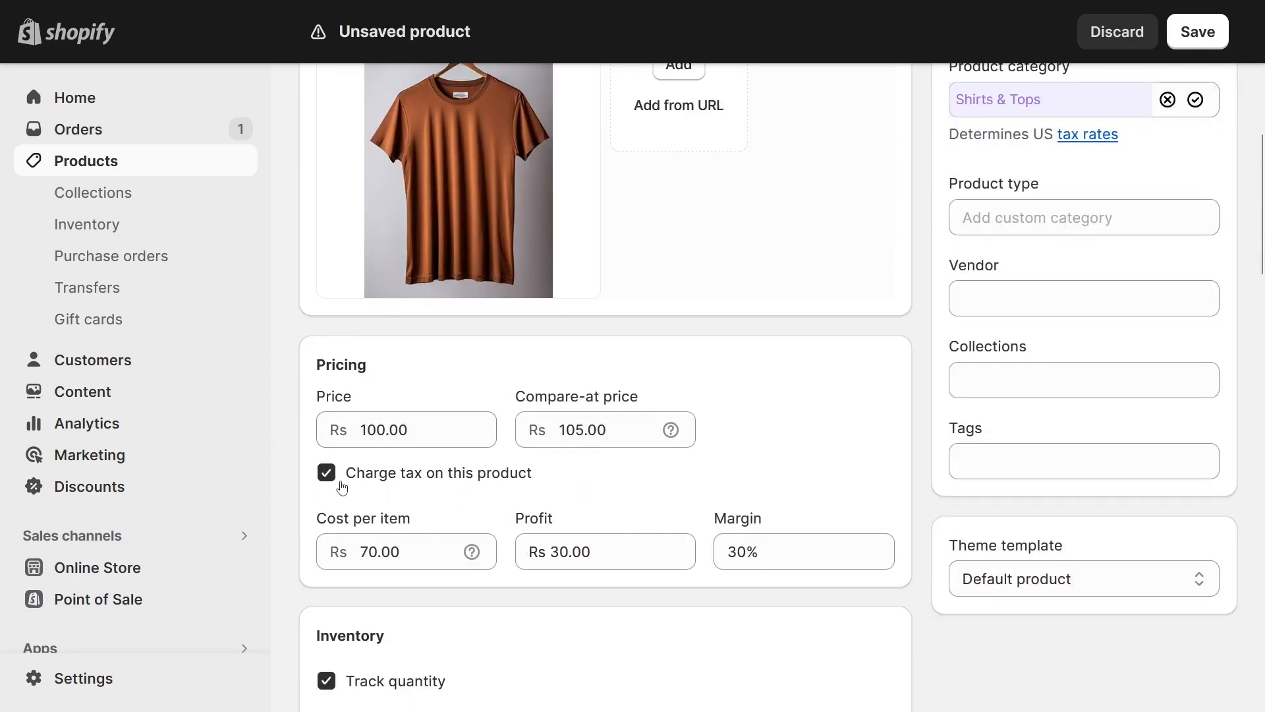
- Set the product type to Shirts in the product organization details
{"action": "scroll", "coordinate": [857, 418], "scroll_direction": "up", "scroll_amount": 3}
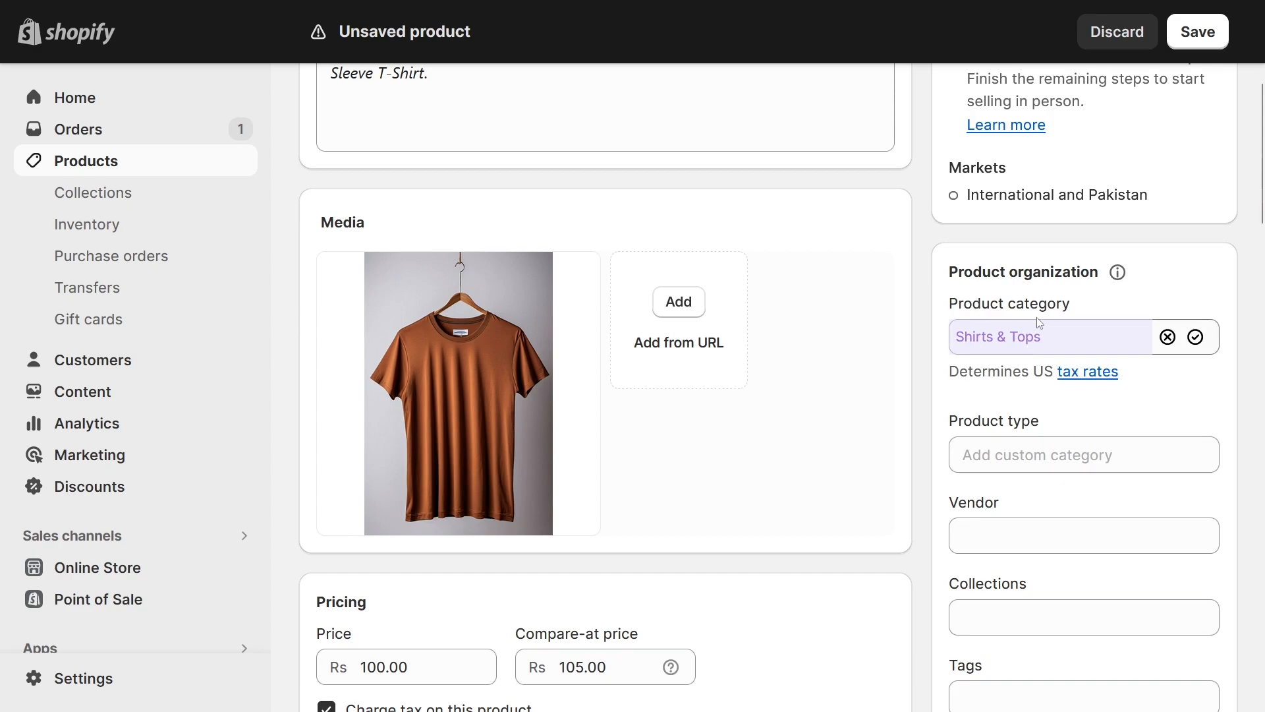
{"action": "scroll", "coordinate": [1082, 310], "scroll_direction": "down", "scroll_amount": 2}
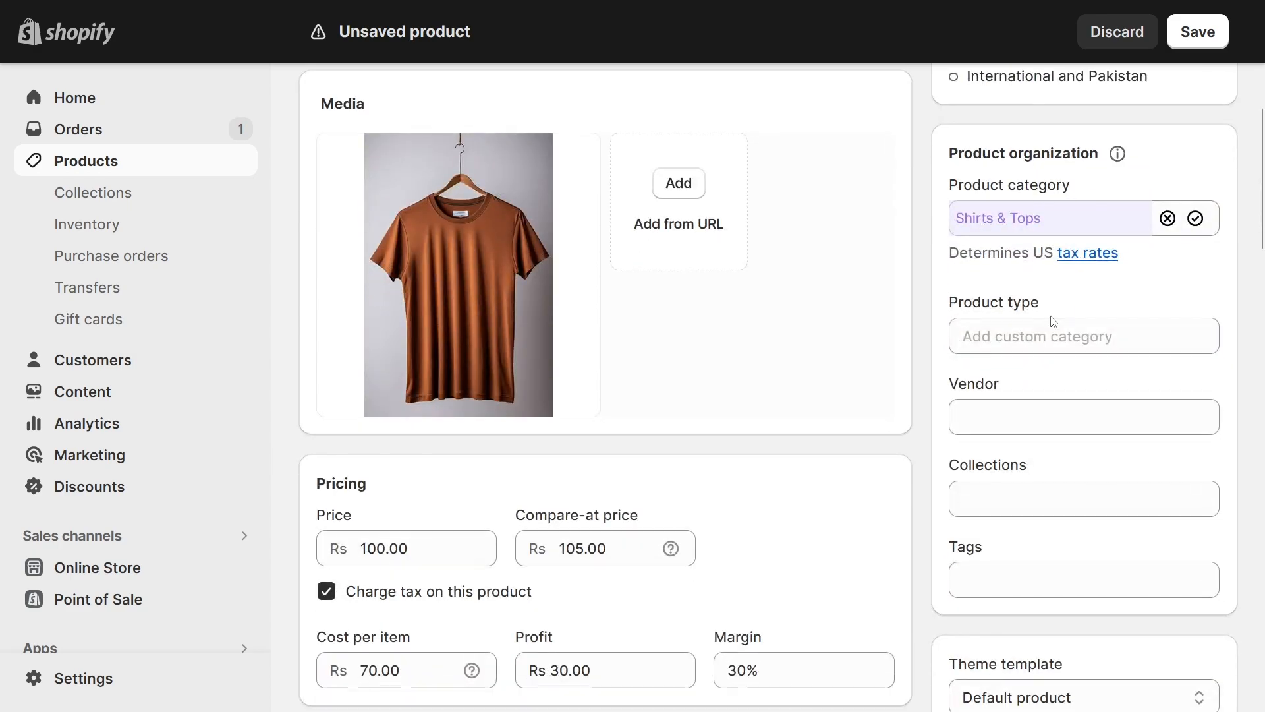
{"action": "left_click", "coordinate": [1003, 325]}
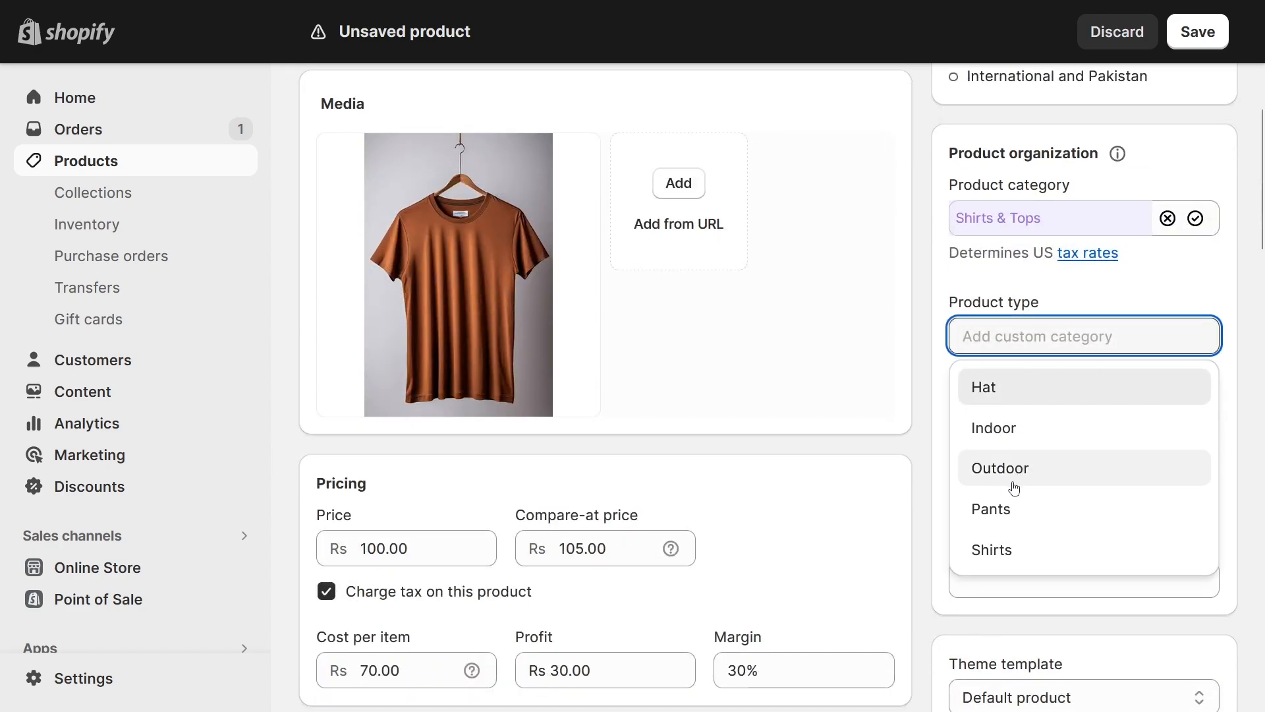
{"action": "scroll", "coordinate": [1010, 486], "scroll_direction": "down", "scroll_amount": 2}
{"action": "left_click", "coordinate": [992, 433]}
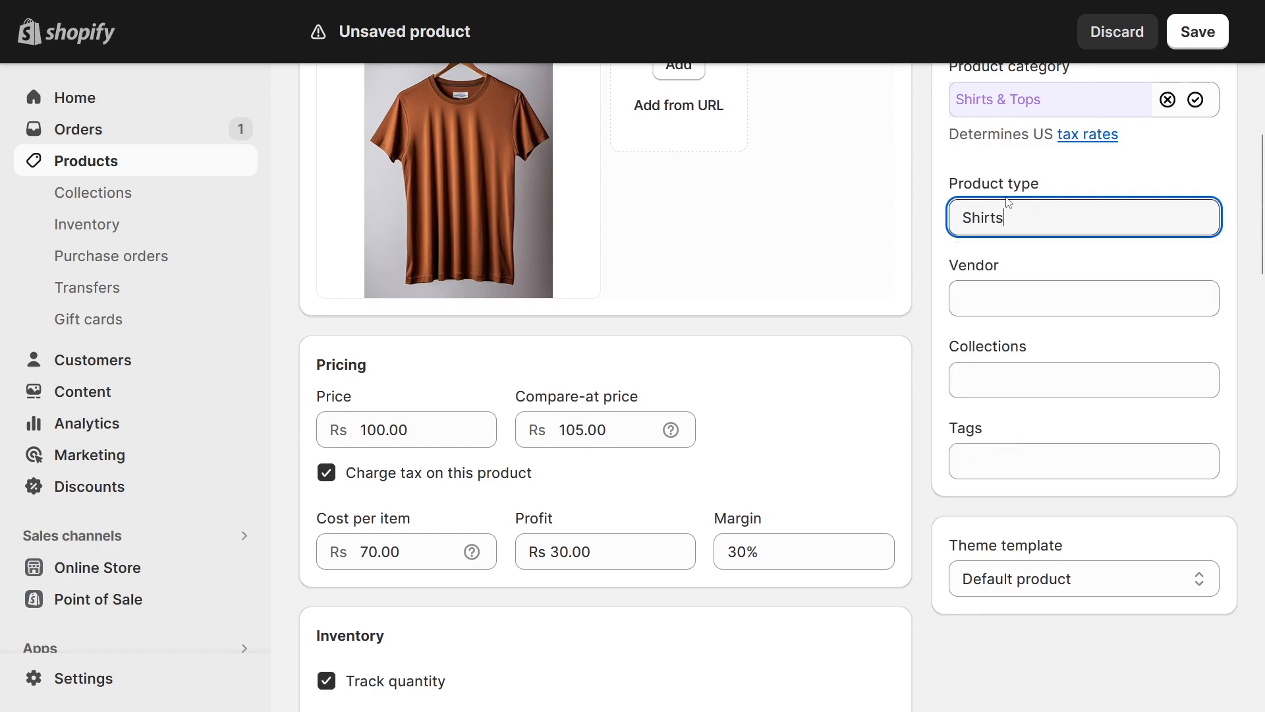
- Assign the product to the Mens Clothings collection, leaving the vendor blank
{"action": "left_click", "coordinate": [992, 290]}
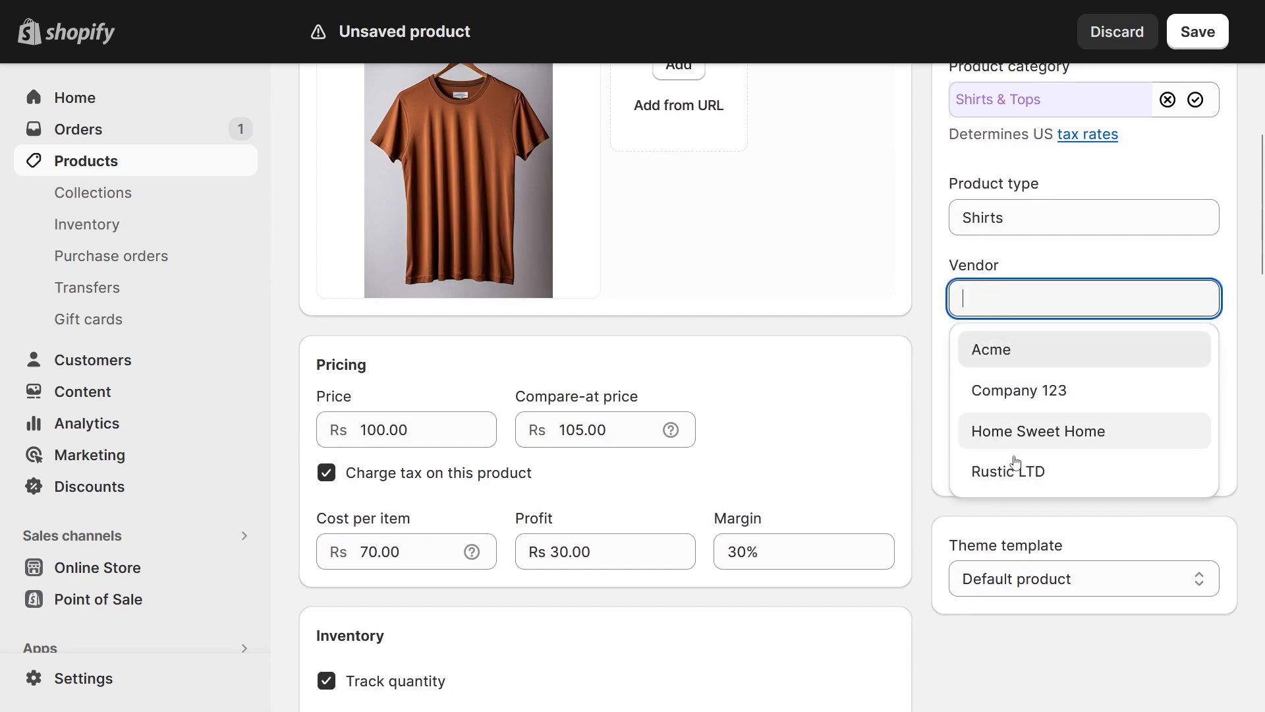
{"action": "left_click", "coordinate": [949, 337]}
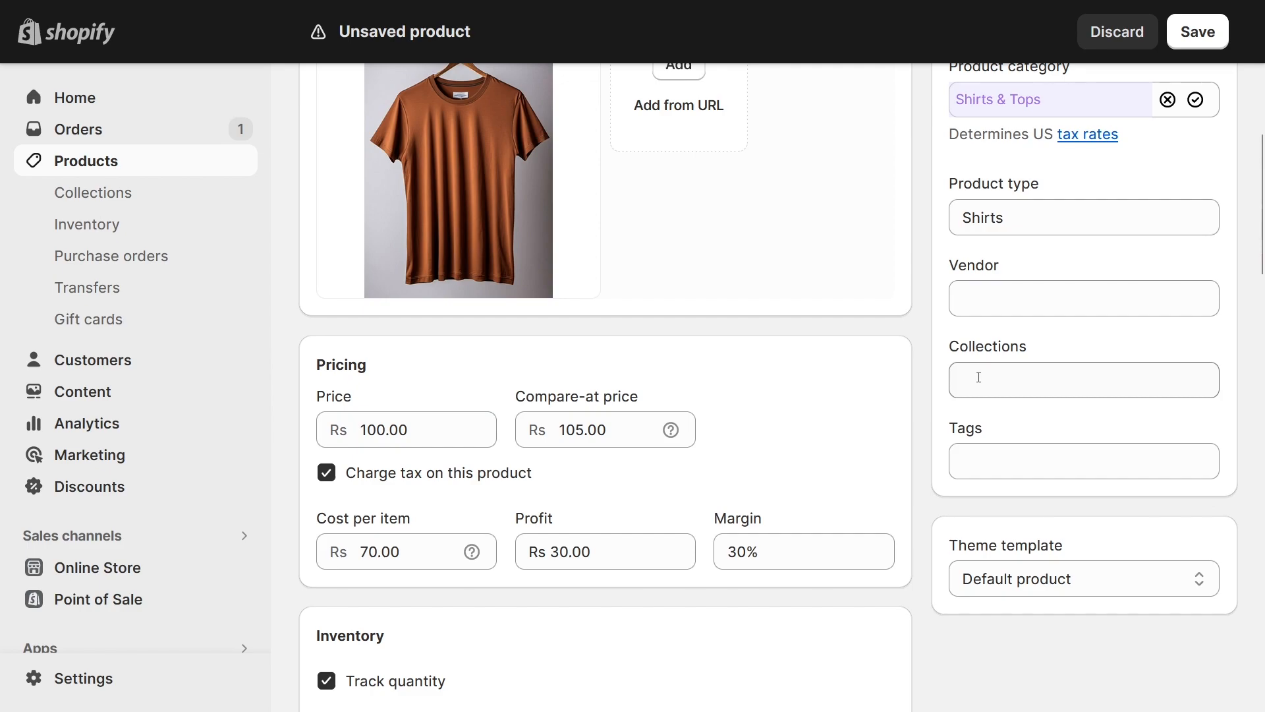
{"action": "left_click", "coordinate": [979, 376]}
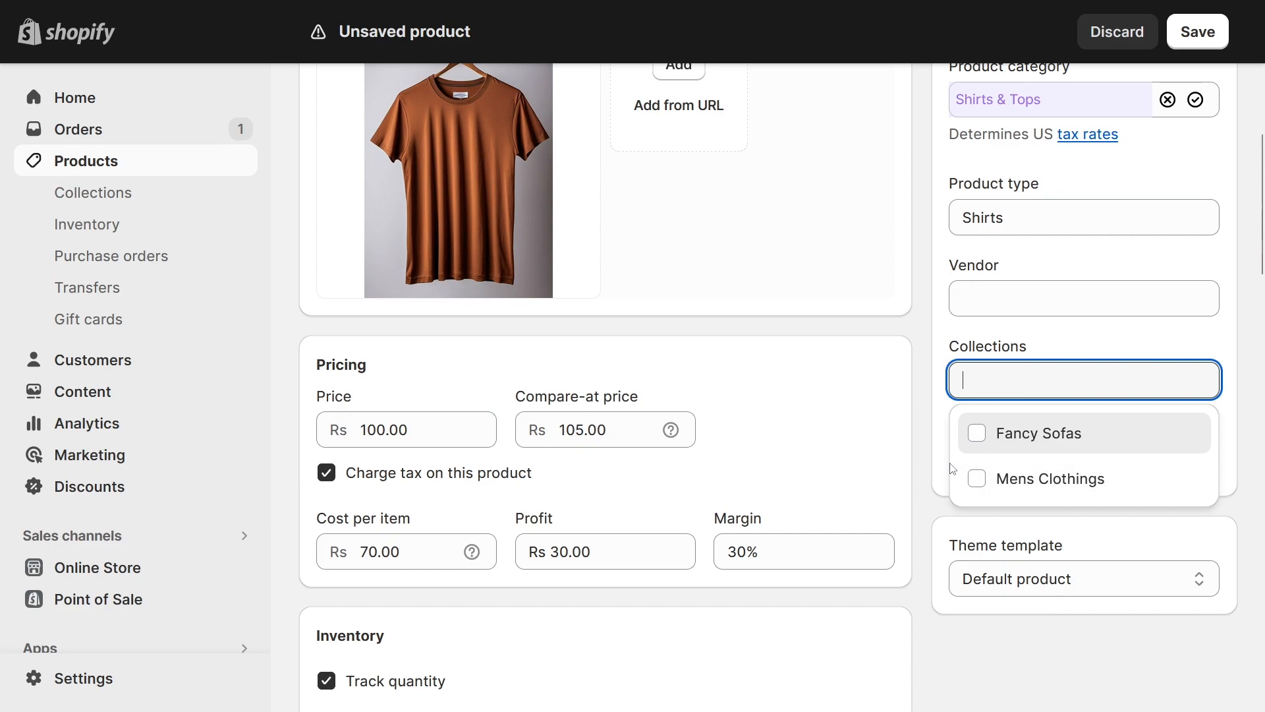
{"action": "left_click", "coordinate": [974, 480]}
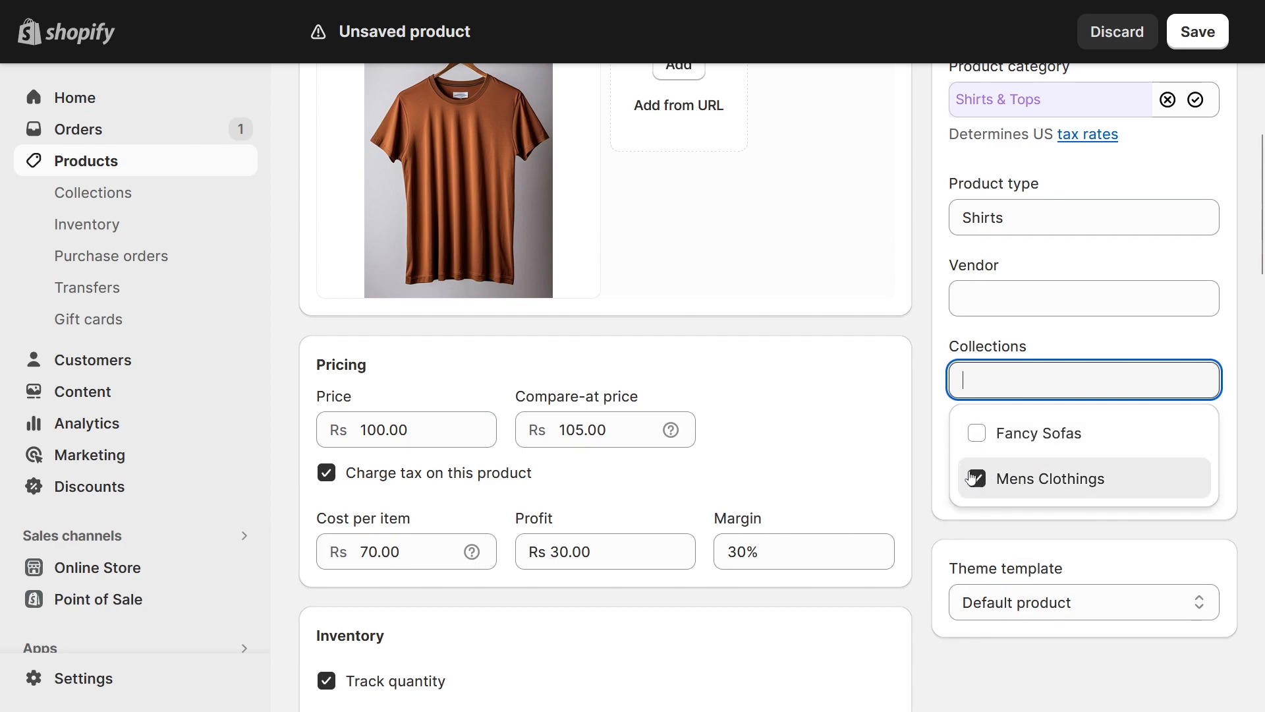
{"action": "left_click", "coordinate": [941, 429]}
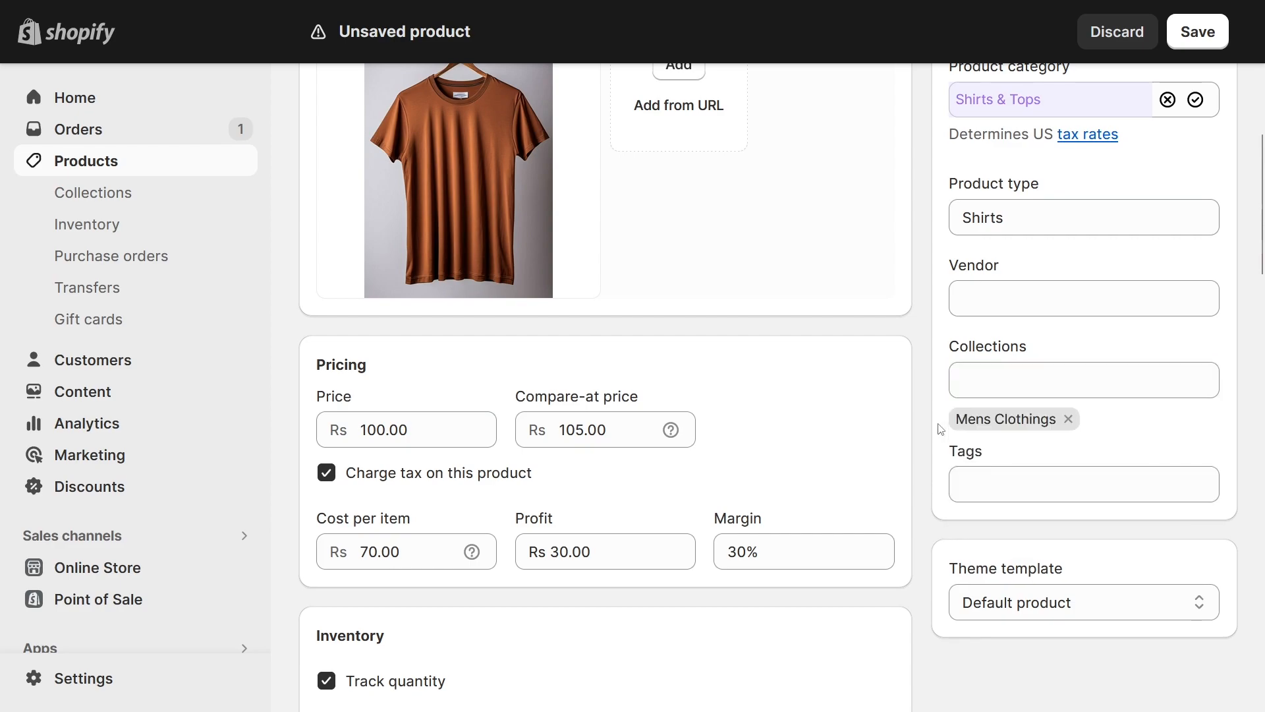
- Check which existing tags and theme templates are available for the product
{"action": "left_click", "coordinate": [1002, 485]}
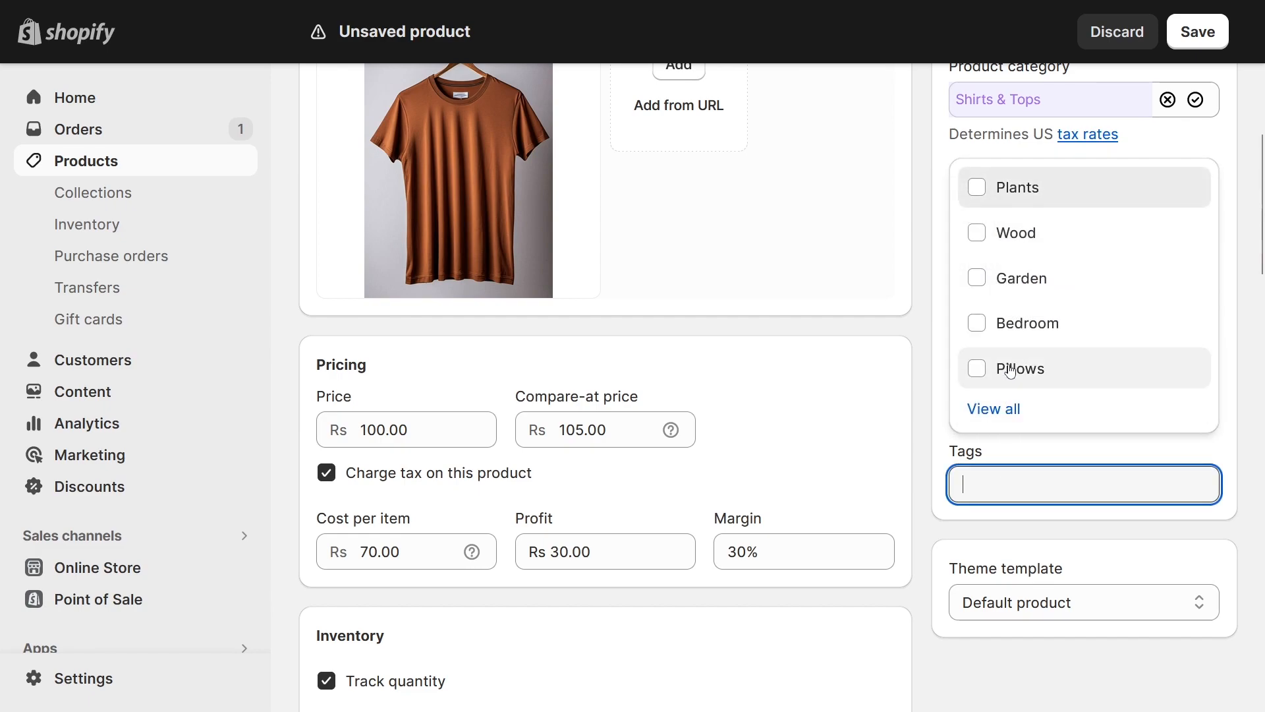
{"action": "left_click", "coordinate": [936, 351]}
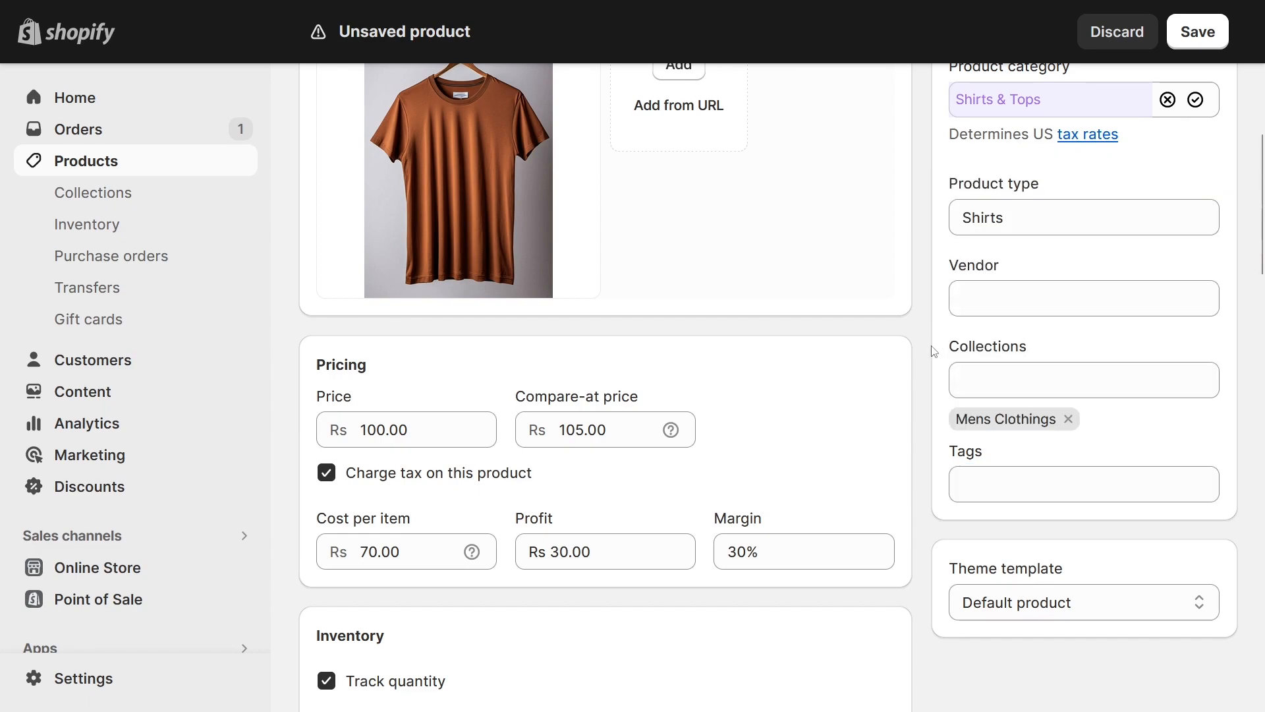
{"action": "scroll", "coordinate": [961, 379], "scroll_direction": "down", "scroll_amount": 3}
{"action": "left_click", "coordinate": [997, 373]}
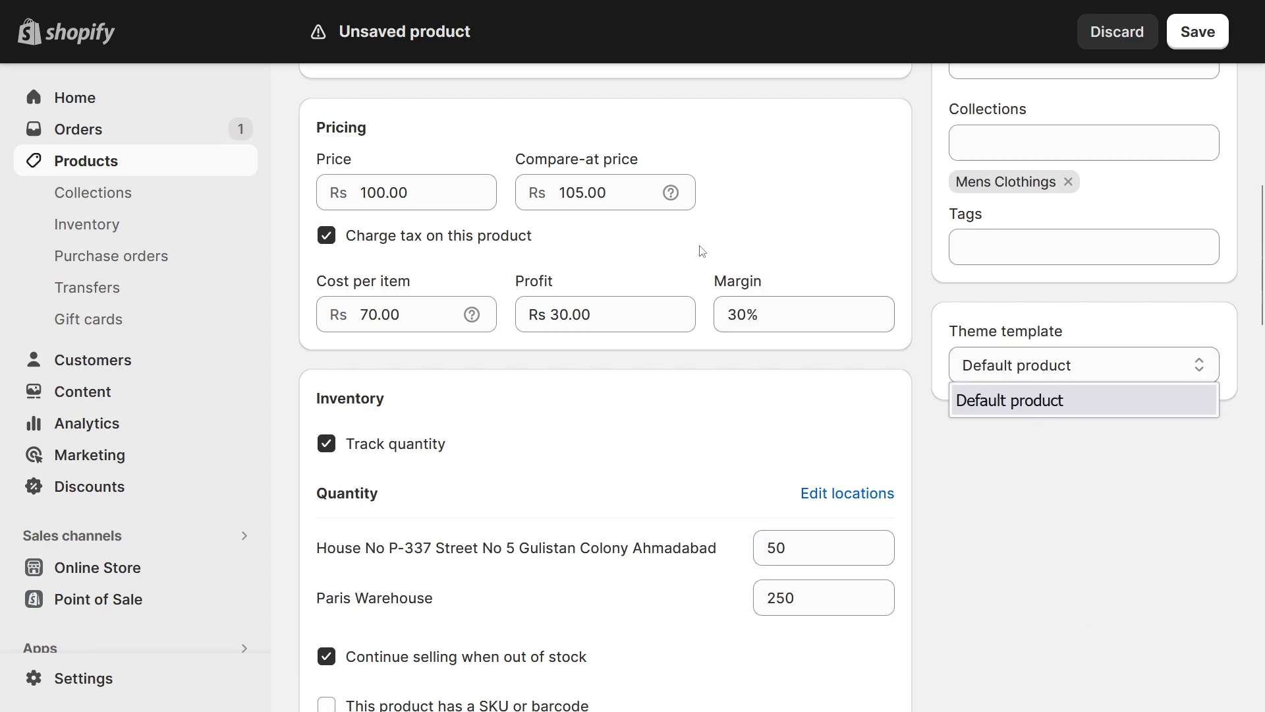
- Keep the Default product theme template and save the new T-shirt product
{"action": "left_click", "coordinate": [1000, 468]}
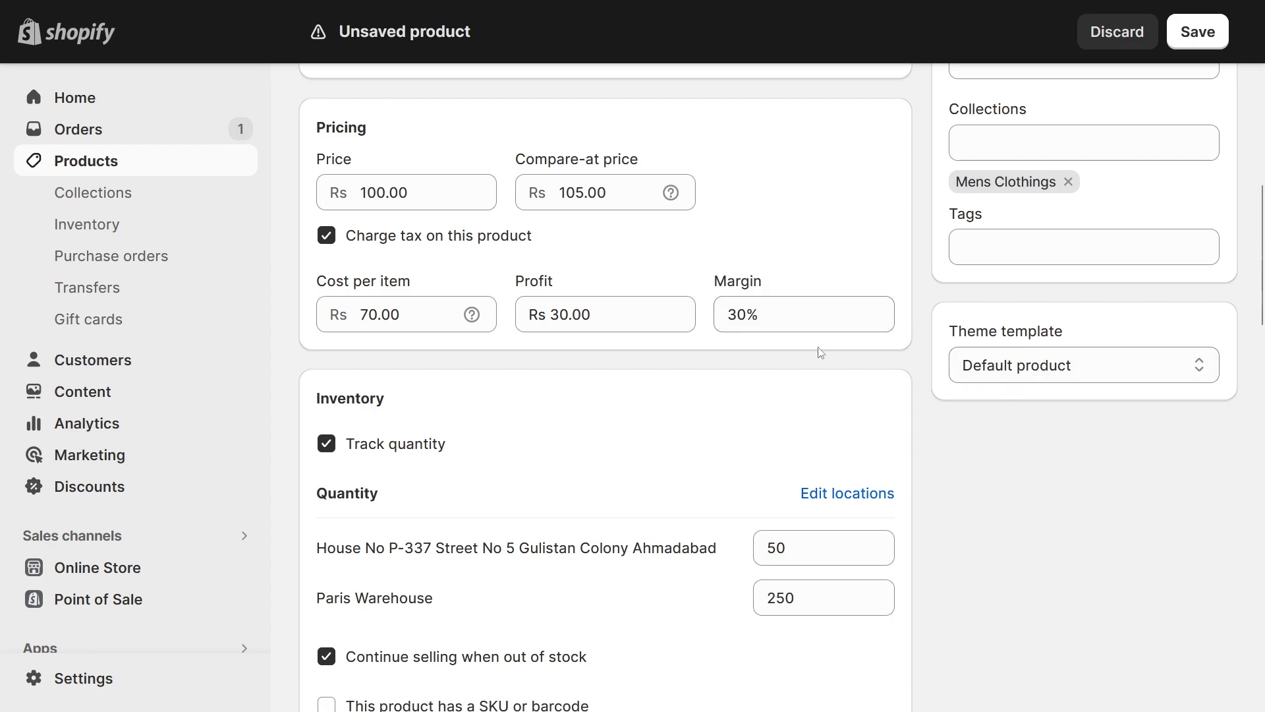
{"action": "scroll", "coordinate": [833, 356], "scroll_direction": "up", "scroll_amount": 10}
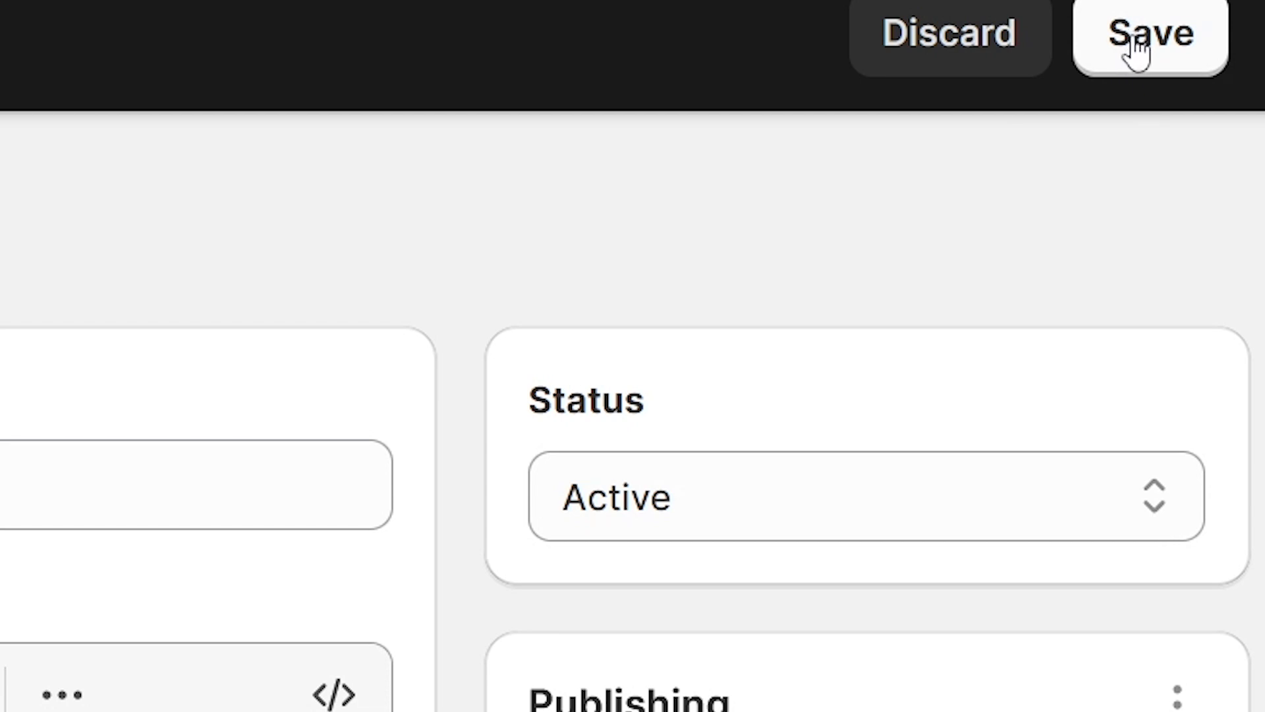
{"action": "left_click", "coordinate": [1143, 40]}
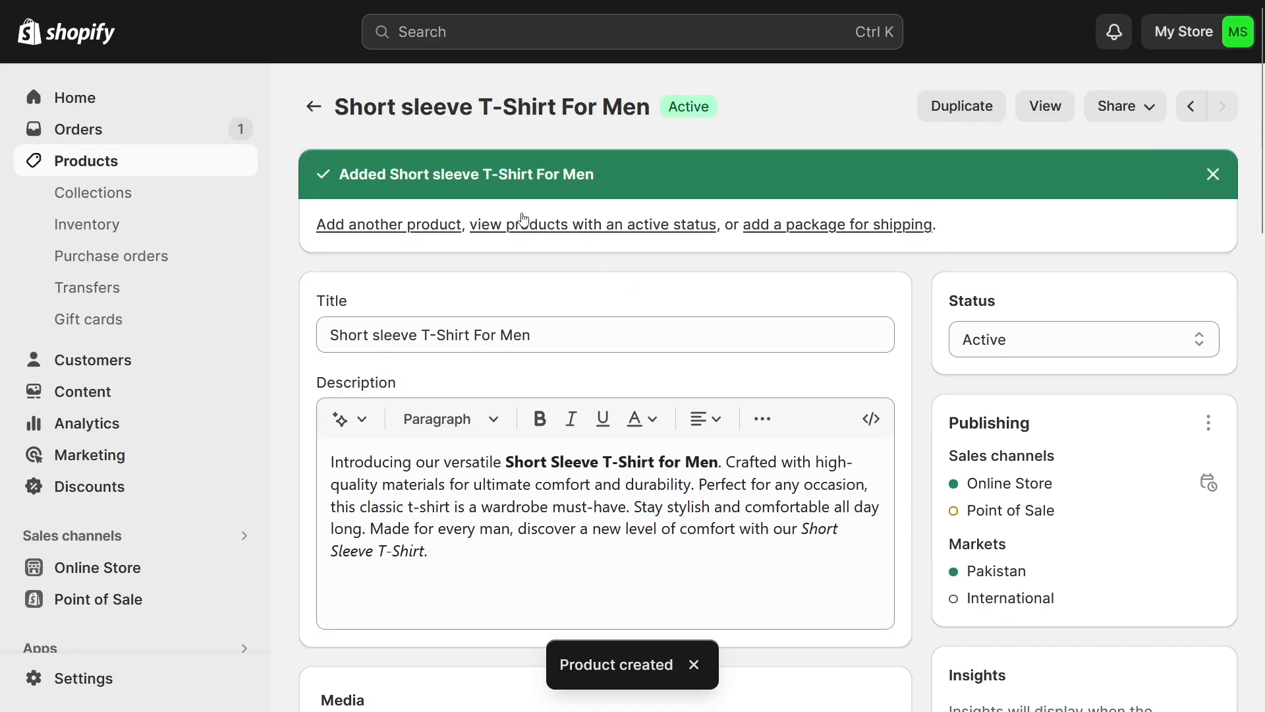
- Search the product list for T-Shirt and open the Short sleeve T-Shirt For Men product
{"action": "left_click_drag", "start_coordinate": [485, 172], "coordinate": [538, 176]}
{"action": "key", "text": "ctrl+c"}
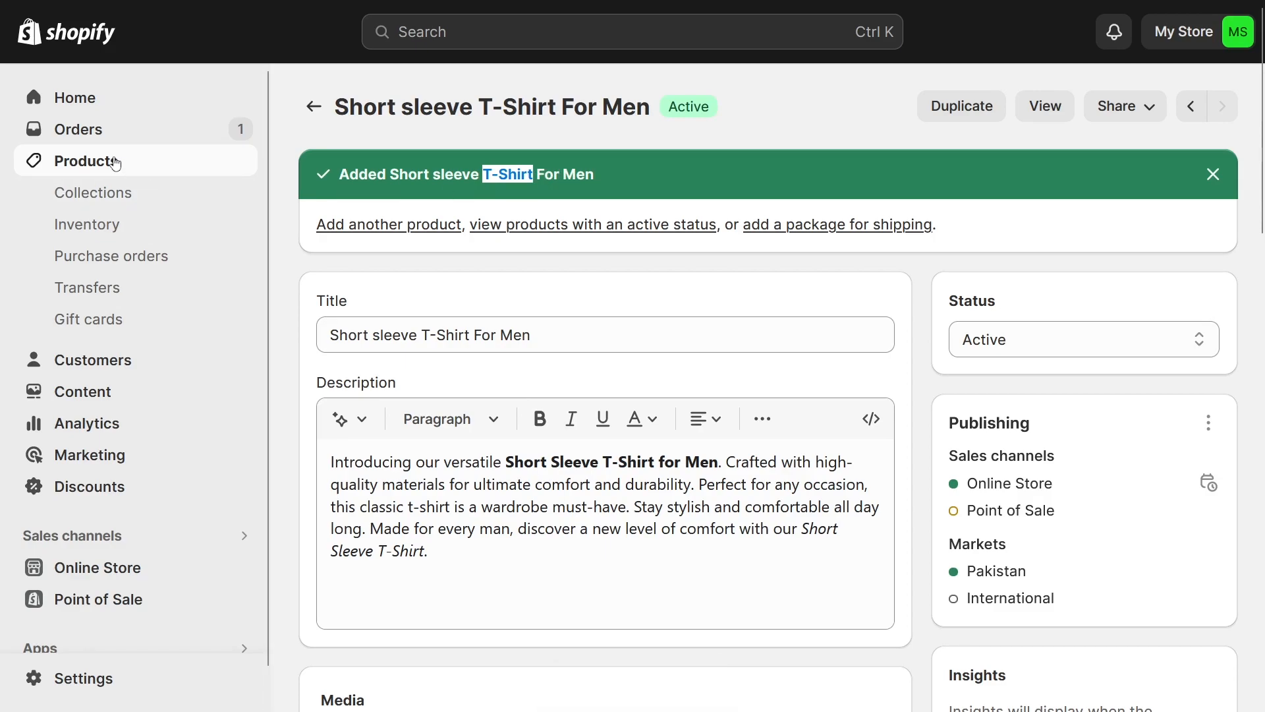
{"action": "left_click", "coordinate": [93, 162]}
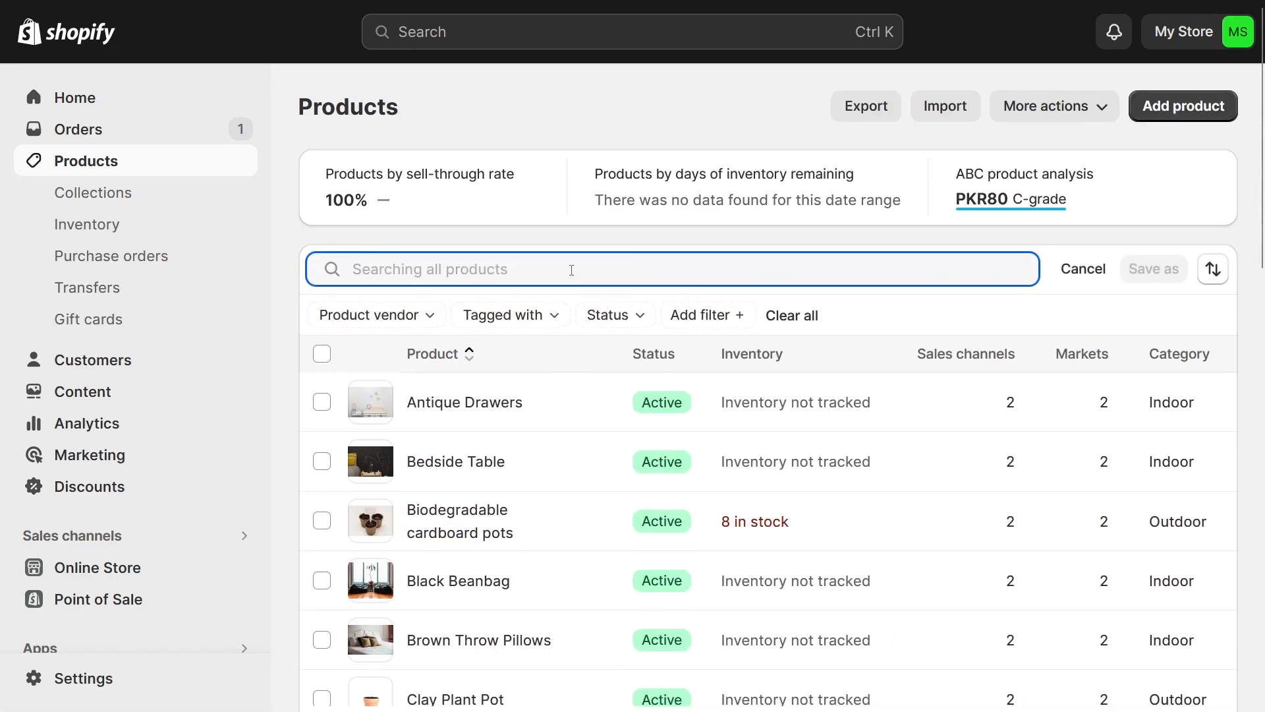
{"action": "key", "text": "ctrl+v"}
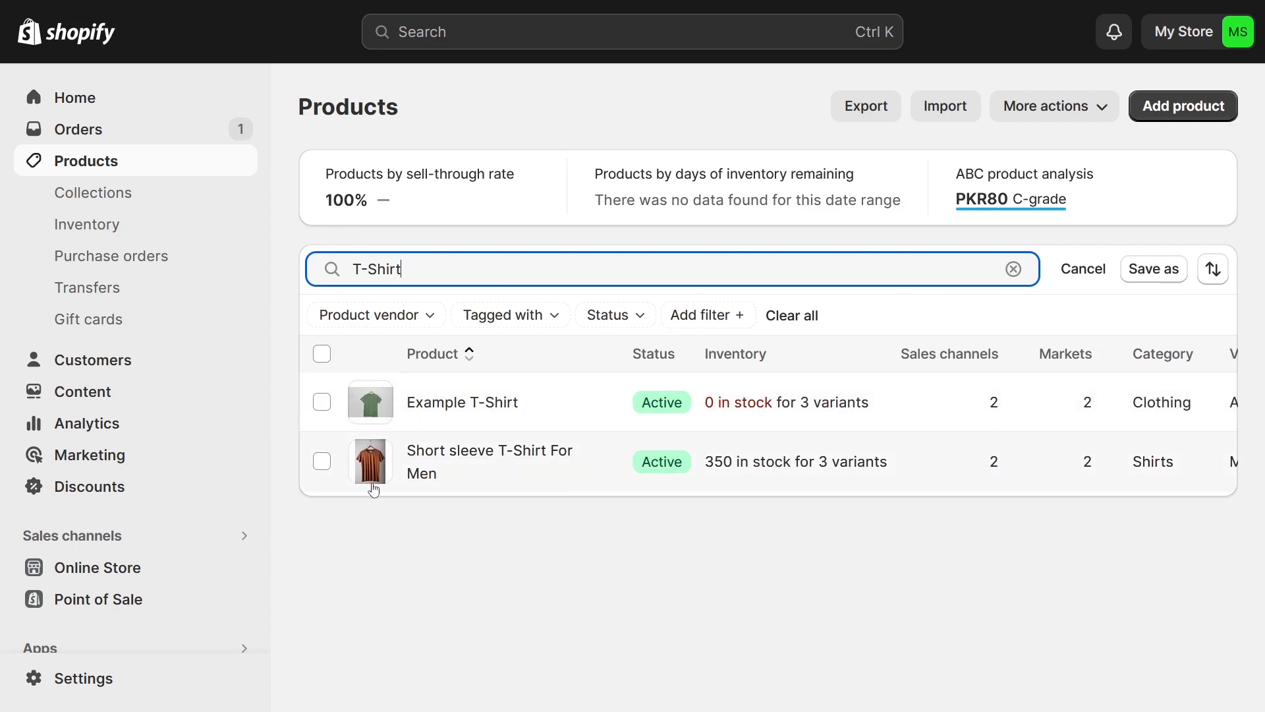
{"action": "left_click", "coordinate": [445, 456]}
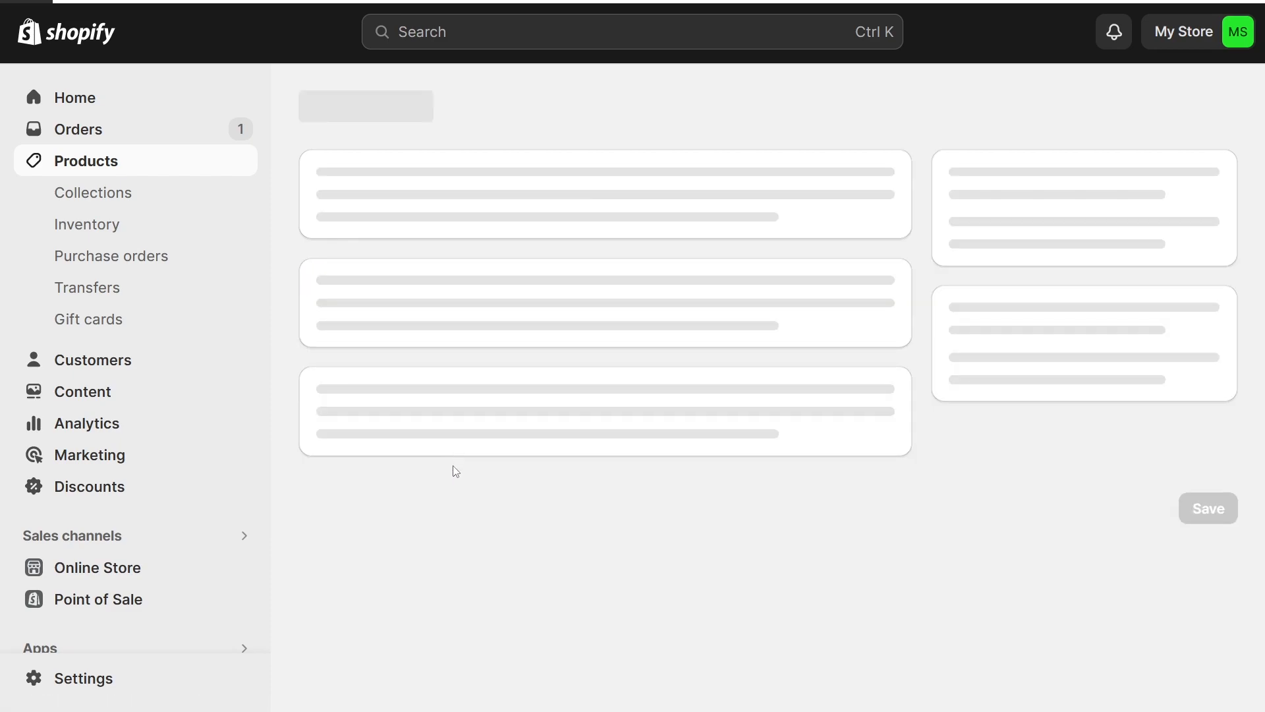
- View the product in the online store and review its image, related products and description
{"action": "left_click", "coordinate": [1049, 110]}
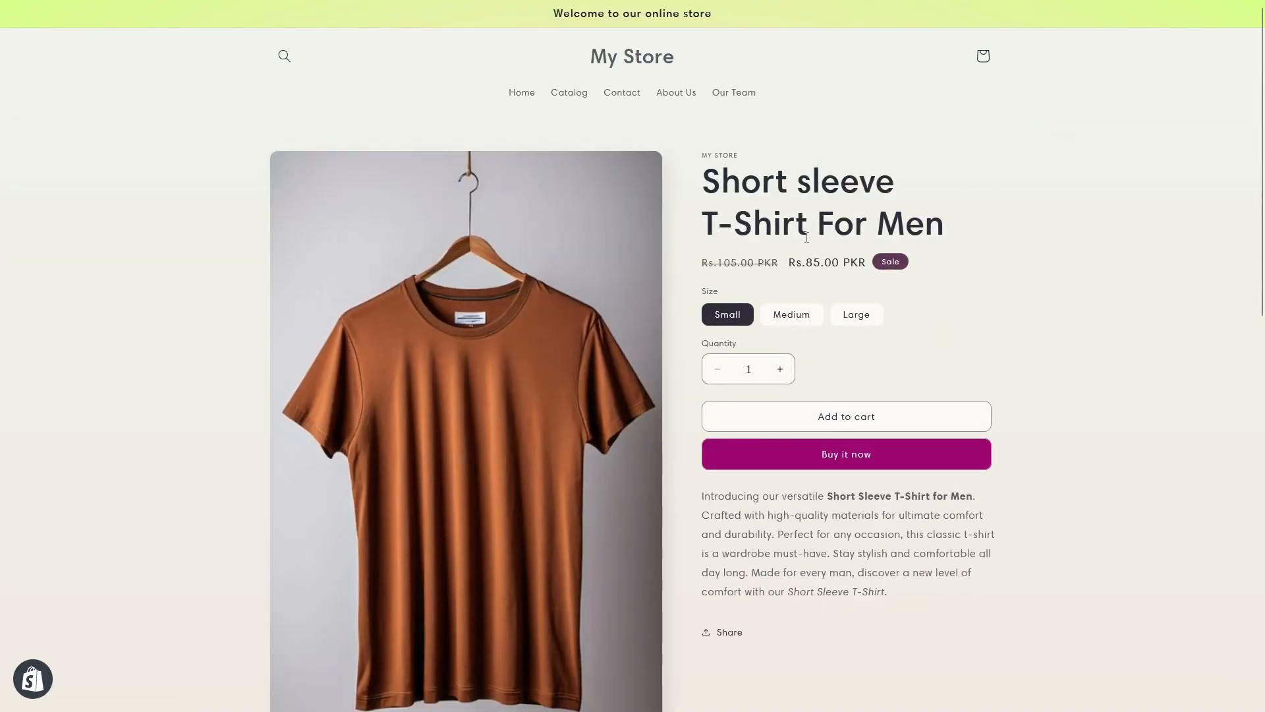
{"action": "scroll", "coordinate": [811, 257], "scroll_direction": "down", "scroll_amount": 5}
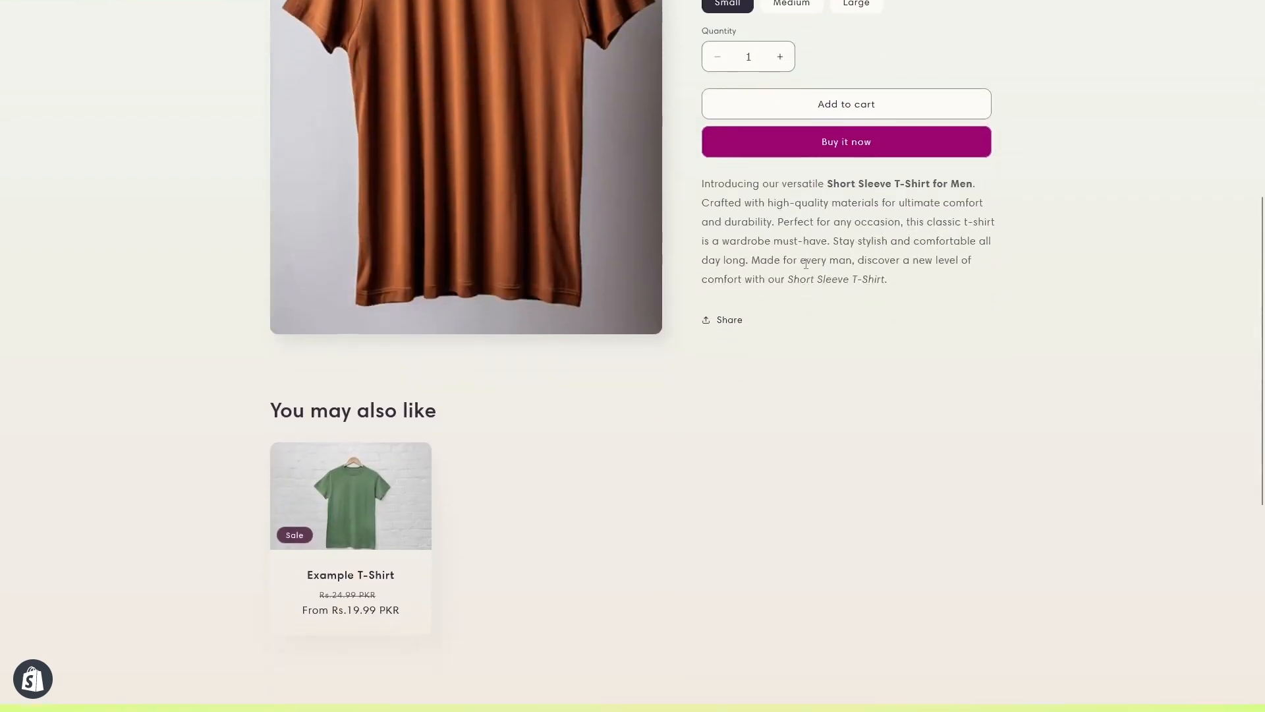
{"action": "scroll", "coordinate": [804, 267], "scroll_direction": "up", "scroll_amount": 2}
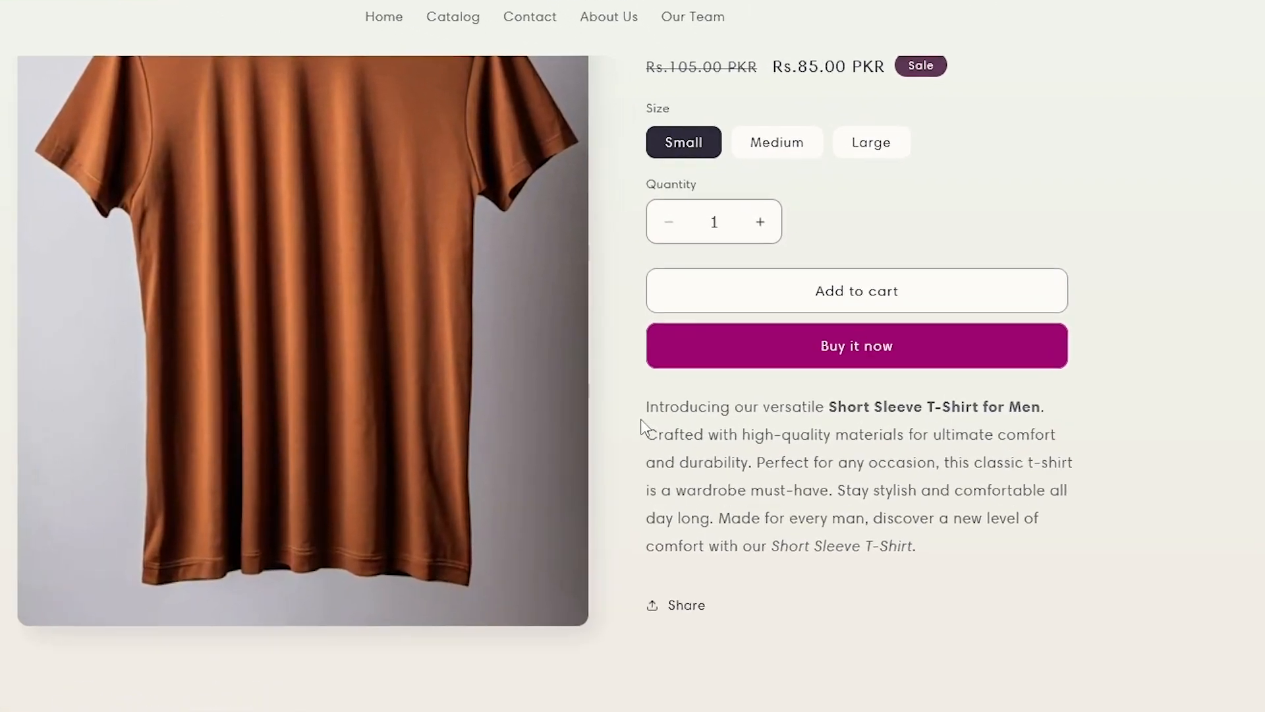
{"action": "left_click_drag", "start_coordinate": [701, 332], "coordinate": [912, 415]}
{"action": "left_click_drag", "start_coordinate": [958, 541], "coordinate": [954, 556]}
- Raise the quantity to 3 on the store page and choose the Medium size
{"action": "scroll", "coordinate": [934, 432], "scroll_direction": "up", "scroll_amount": 1}
{"action": "left_click", "coordinate": [758, 224]}
{"action": "left_click", "coordinate": [758, 271]}
{"action": "left_click", "coordinate": [758, 190]}
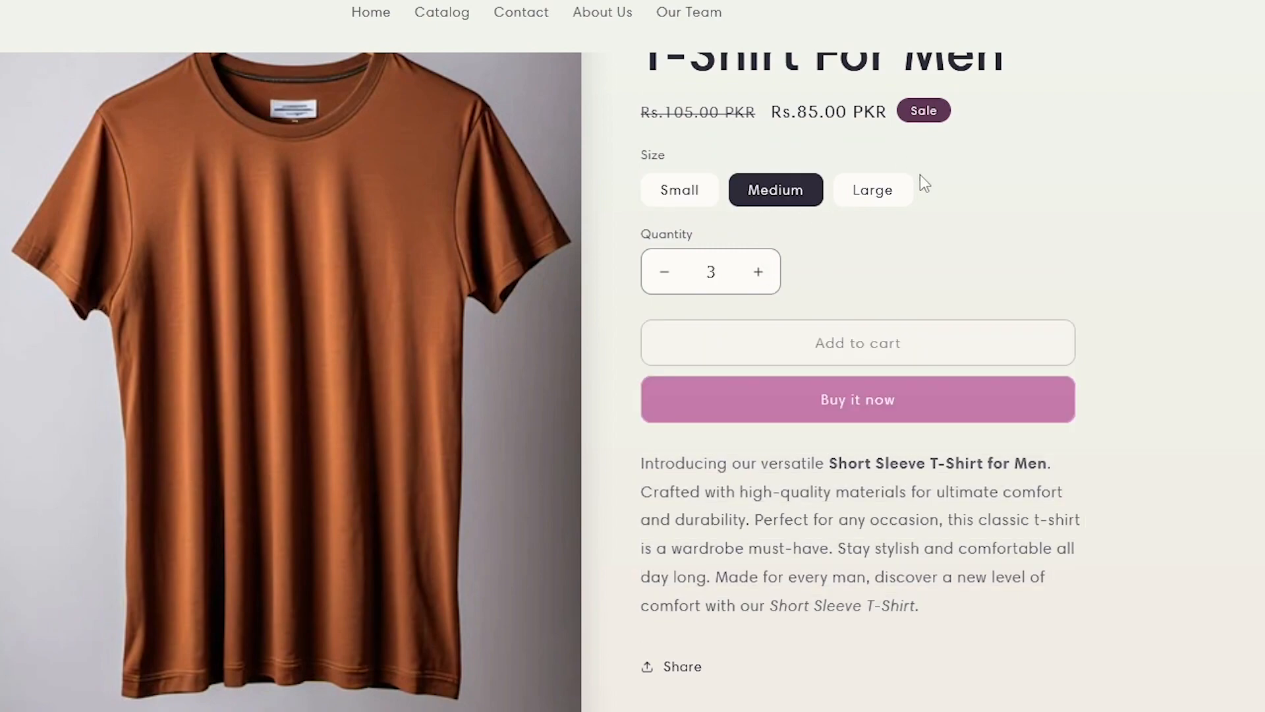
- Switch the size to Large and back to Medium to compare the variant prices, and review the product title
{"action": "left_click", "coordinate": [872, 195]}
{"action": "scroll", "coordinate": [828, 224], "scroll_direction": "up", "scroll_amount": 2}
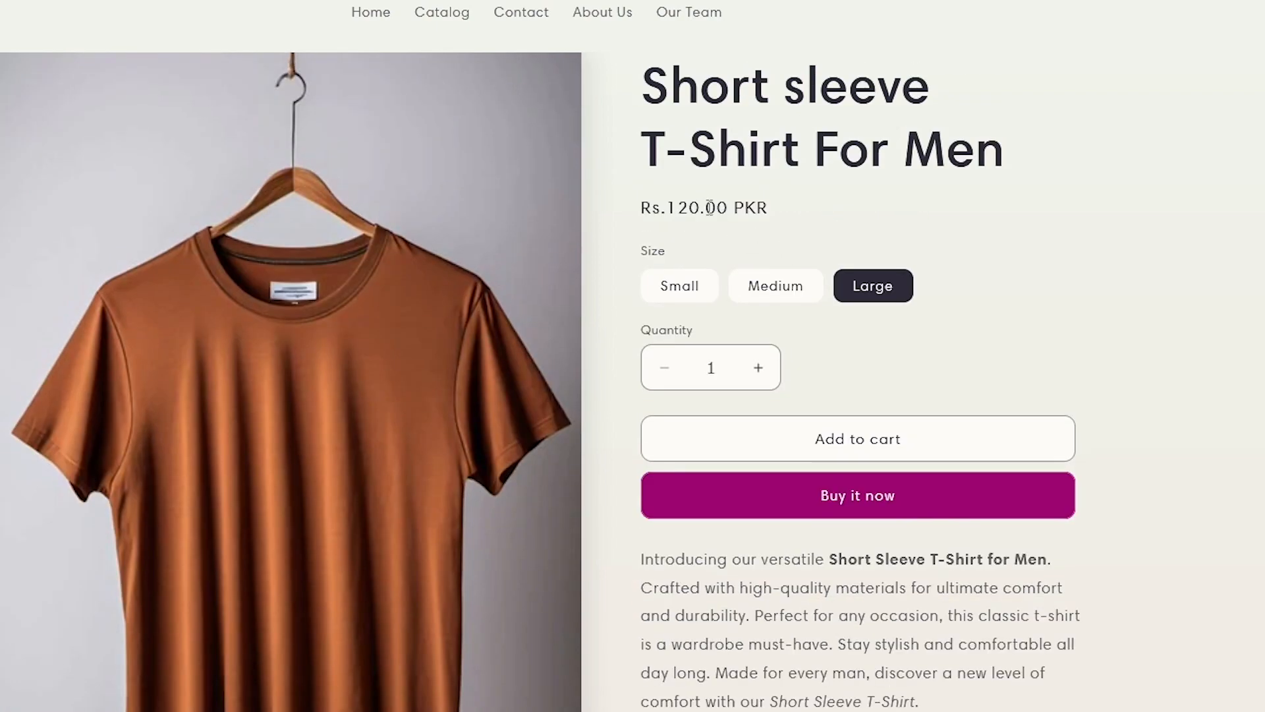
{"action": "left_click_drag", "start_coordinate": [791, 212], "coordinate": [646, 210]}
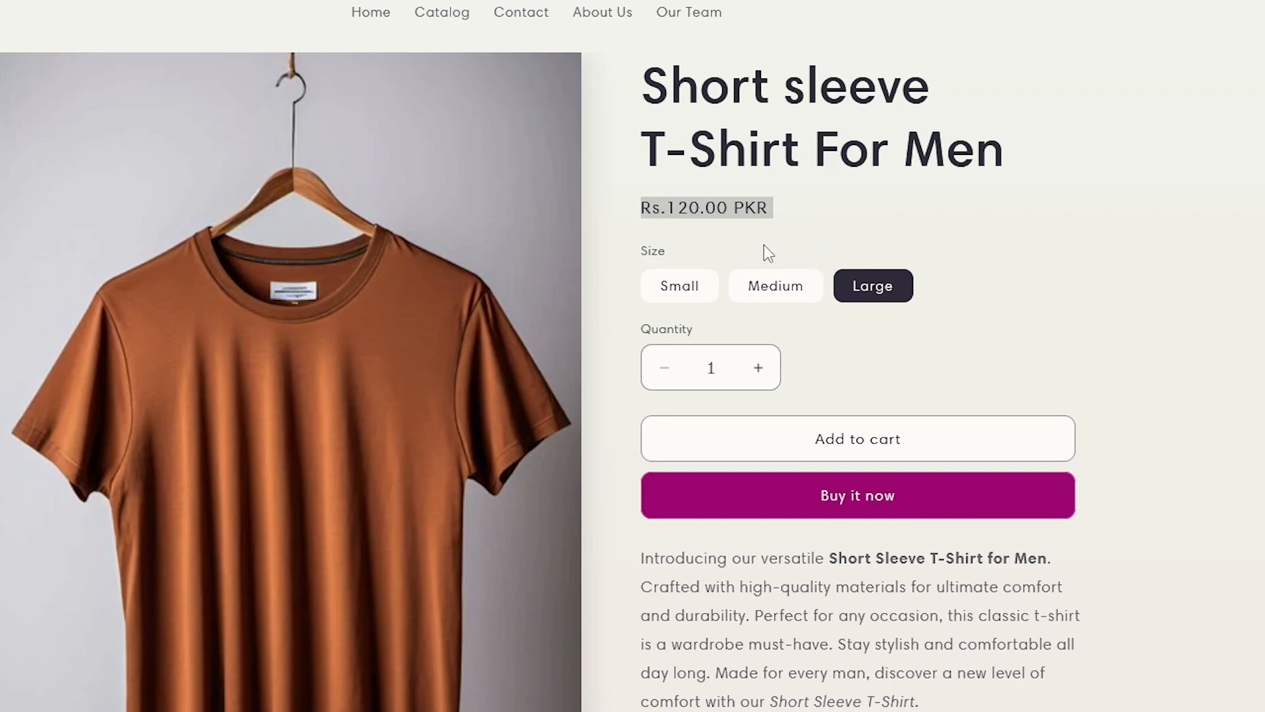
{"action": "left_click", "coordinate": [784, 297]}
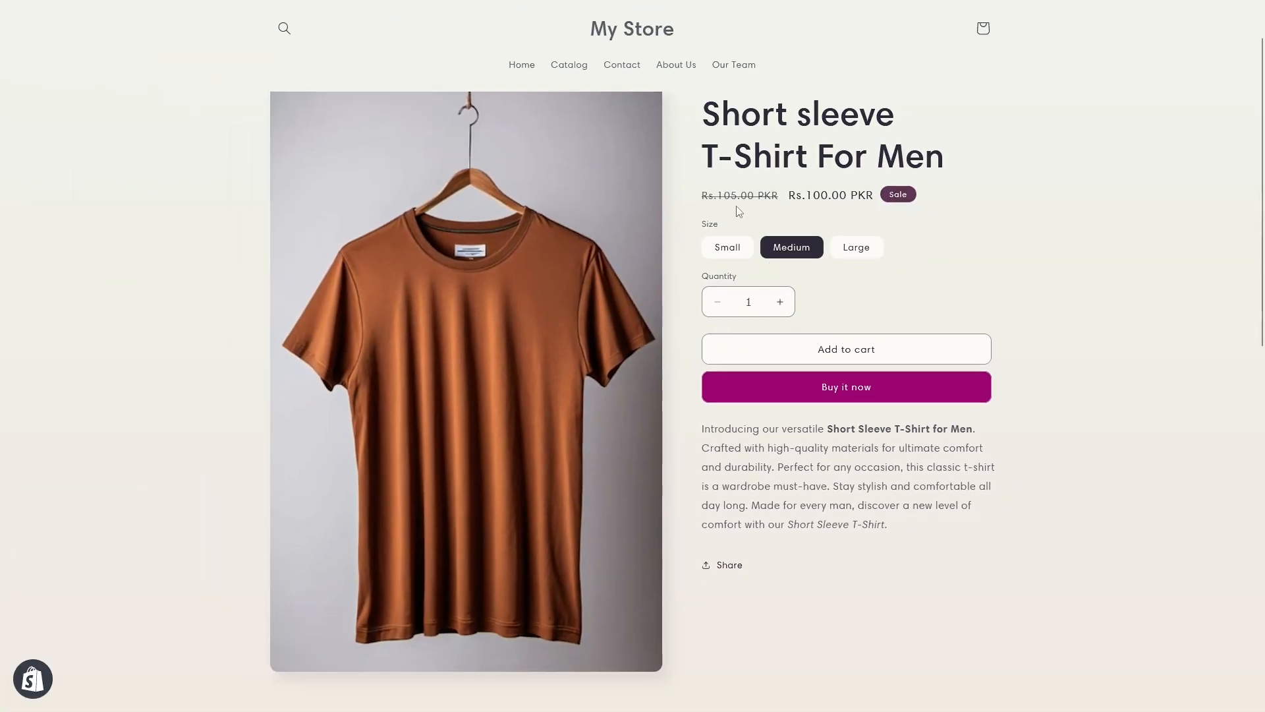
{"action": "scroll", "coordinate": [738, 328], "scroll_direction": "up", "scroll_amount": 1}
{"action": "left_click_drag", "start_coordinate": [638, 81], "coordinate": [1062, 141]}
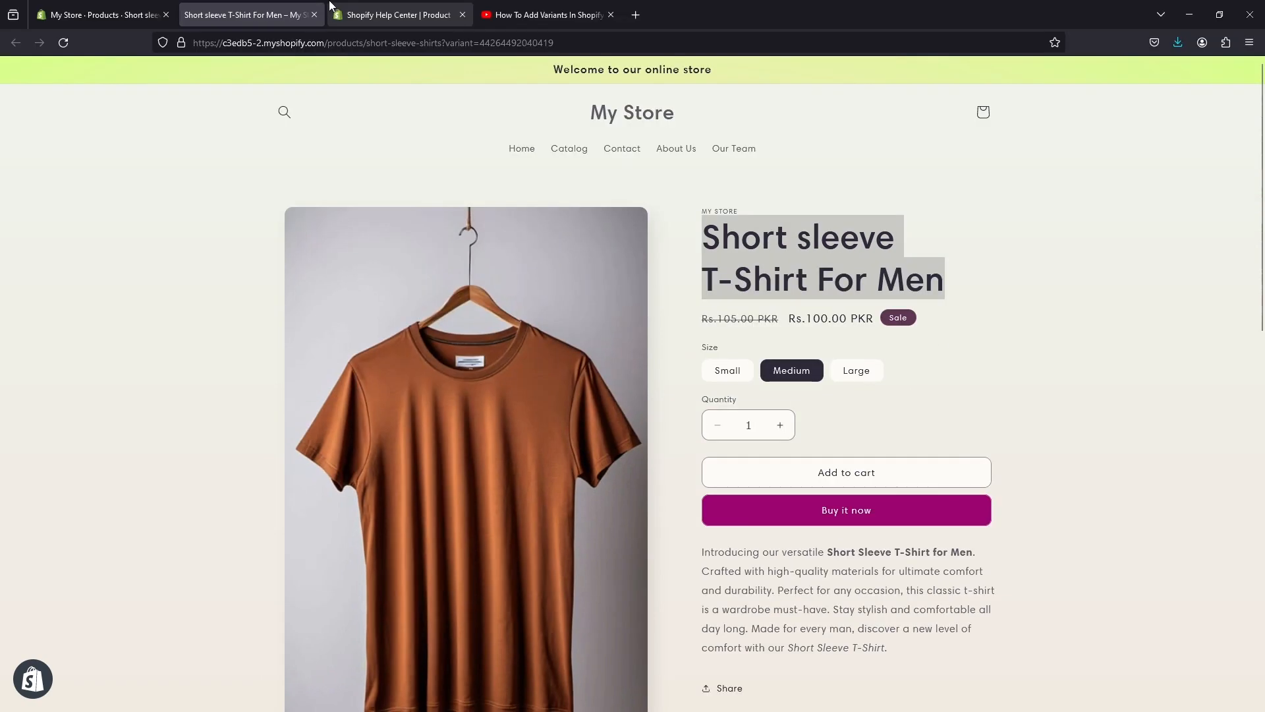
- Return to the Shopify admin product list, view the Import products by CSV dialog and close it without adding a file
{"action": "left_click", "coordinate": [102, 14]}
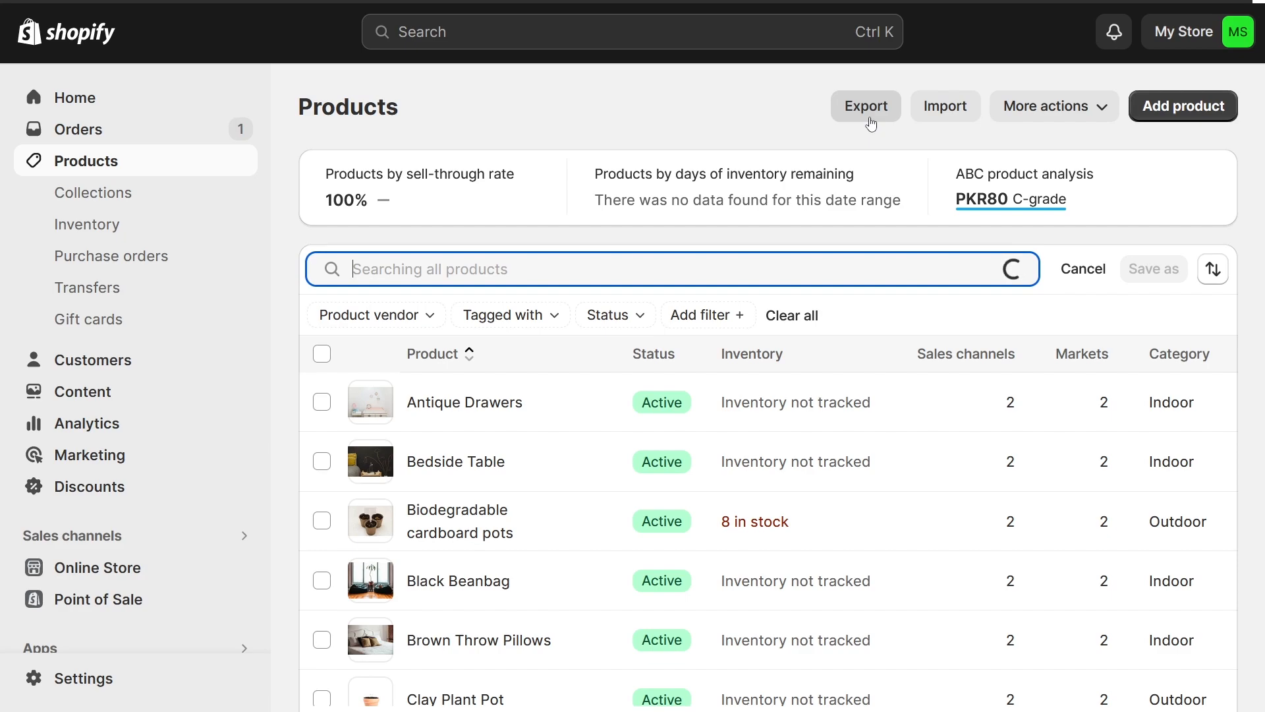
{"action": "left_click", "coordinate": [941, 112]}
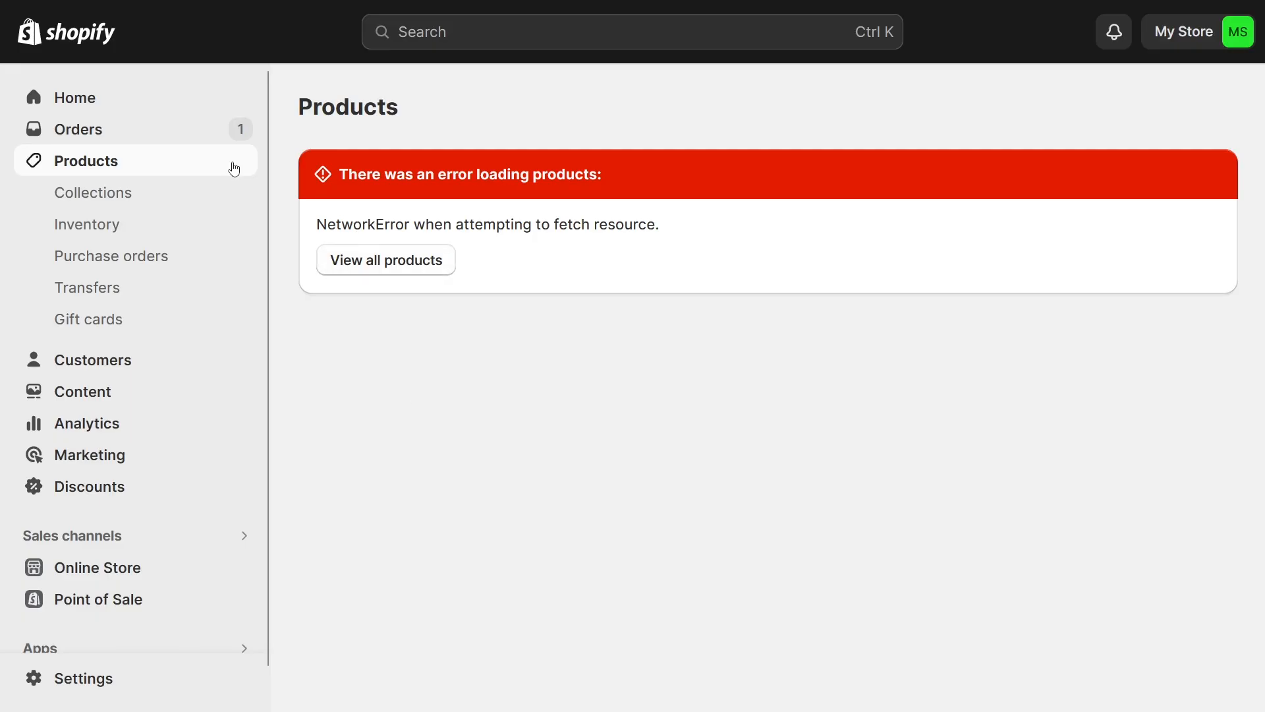
{"action": "left_click", "coordinate": [77, 166]}
{"action": "left_click", "coordinate": [945, 105]}
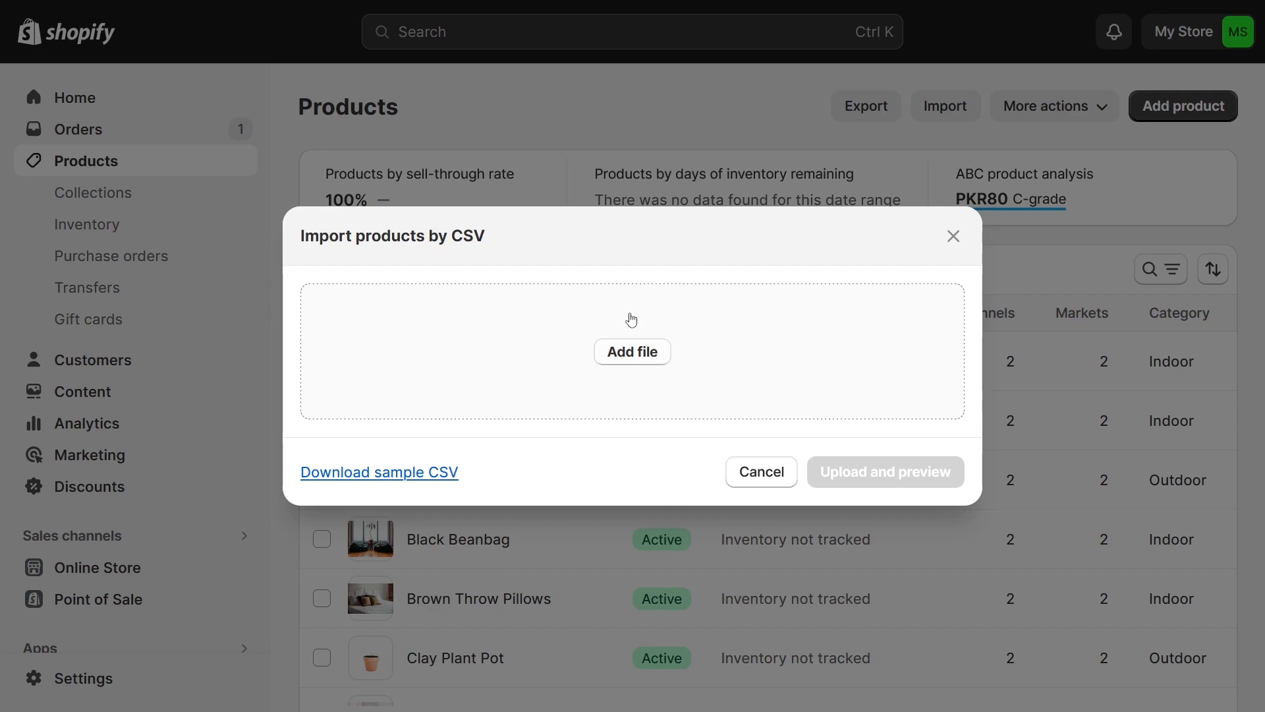
{"action": "left_click", "coordinate": [953, 236]}
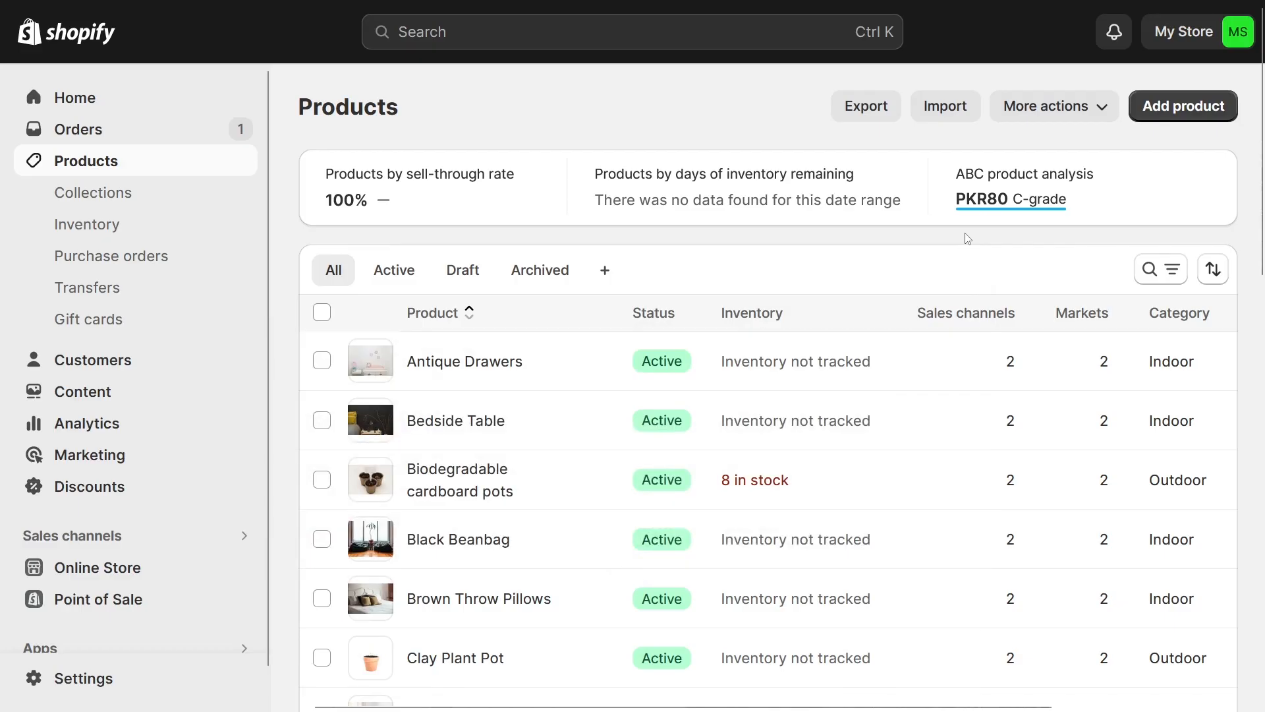